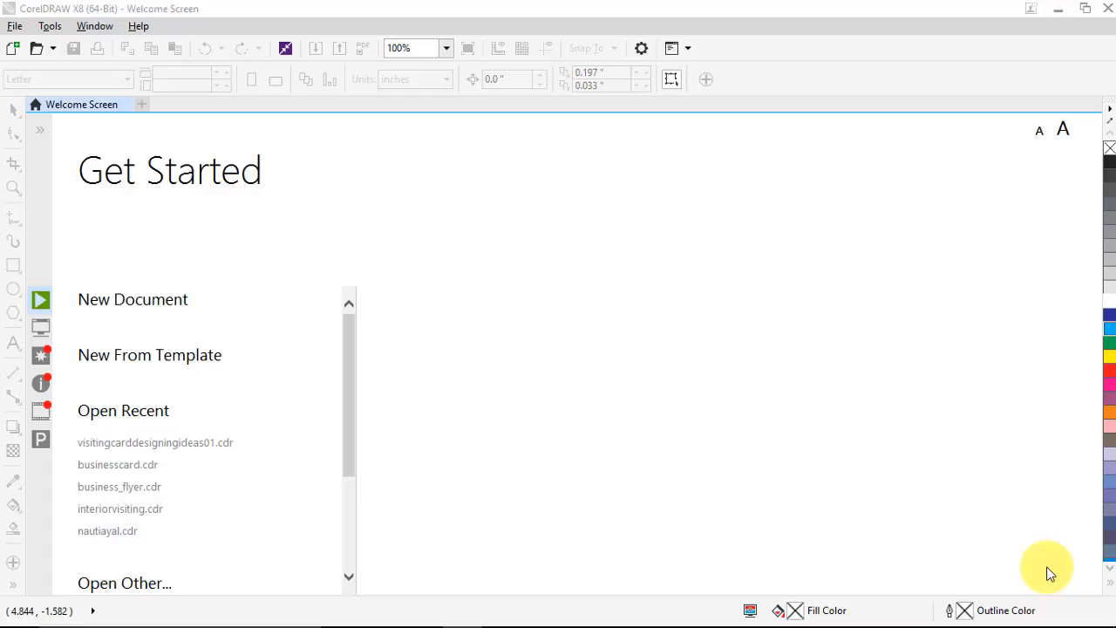
# Start a new document and keep the Business Card page size of 3.5 × 2.0 inches
pyautogui.moveTo(137, 353)
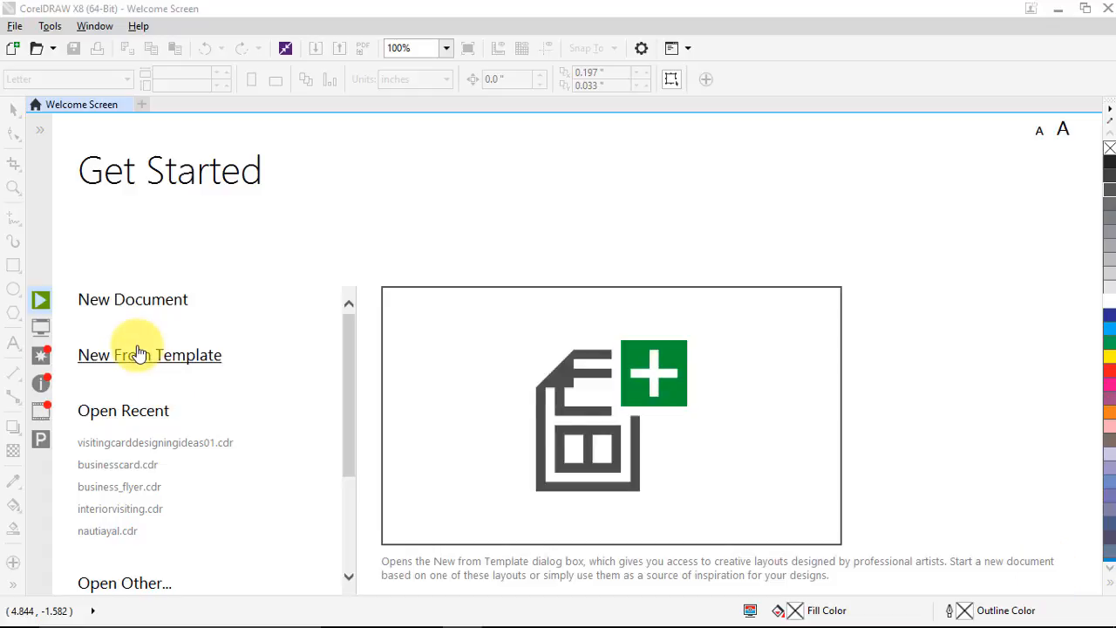
pyautogui.moveTo(129, 313)
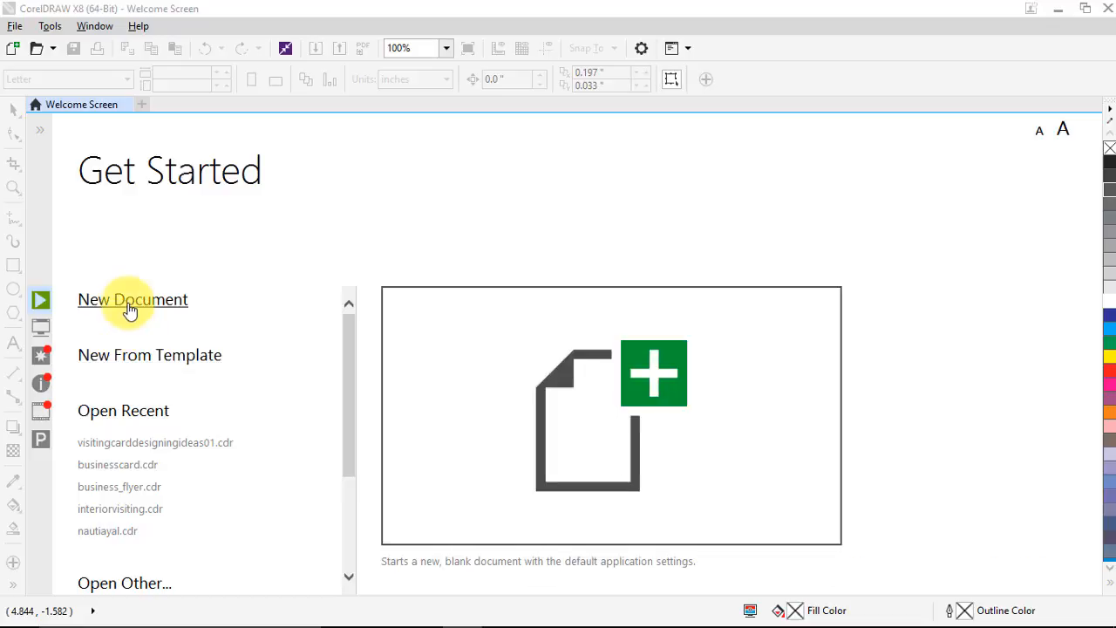
pyautogui.click(129, 307)
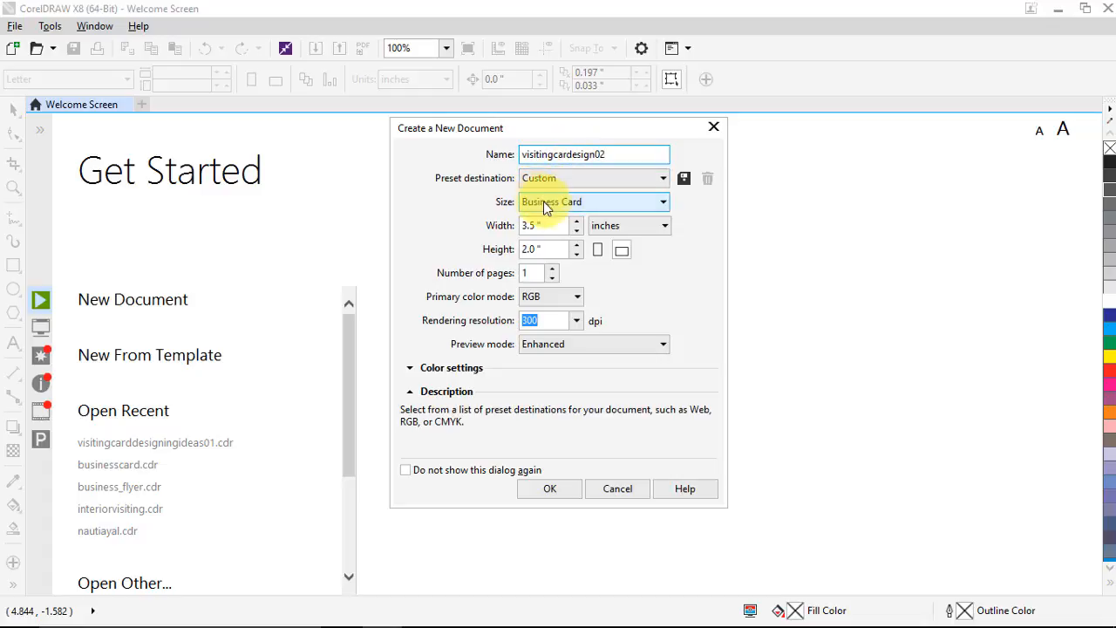
pyautogui.click(580, 204)
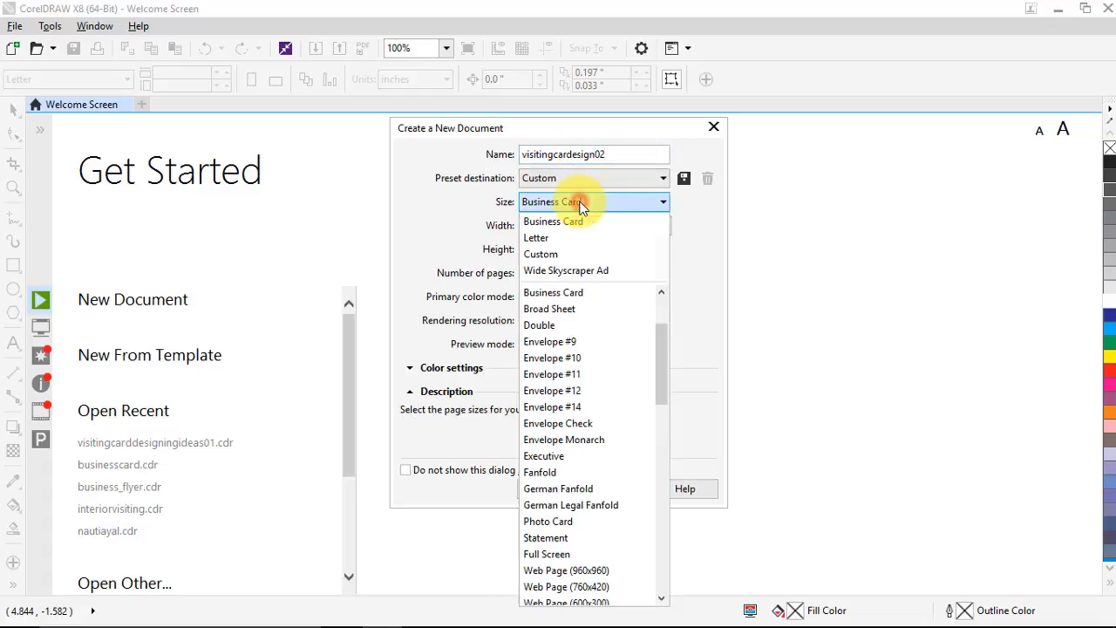
pyautogui.click(581, 206)
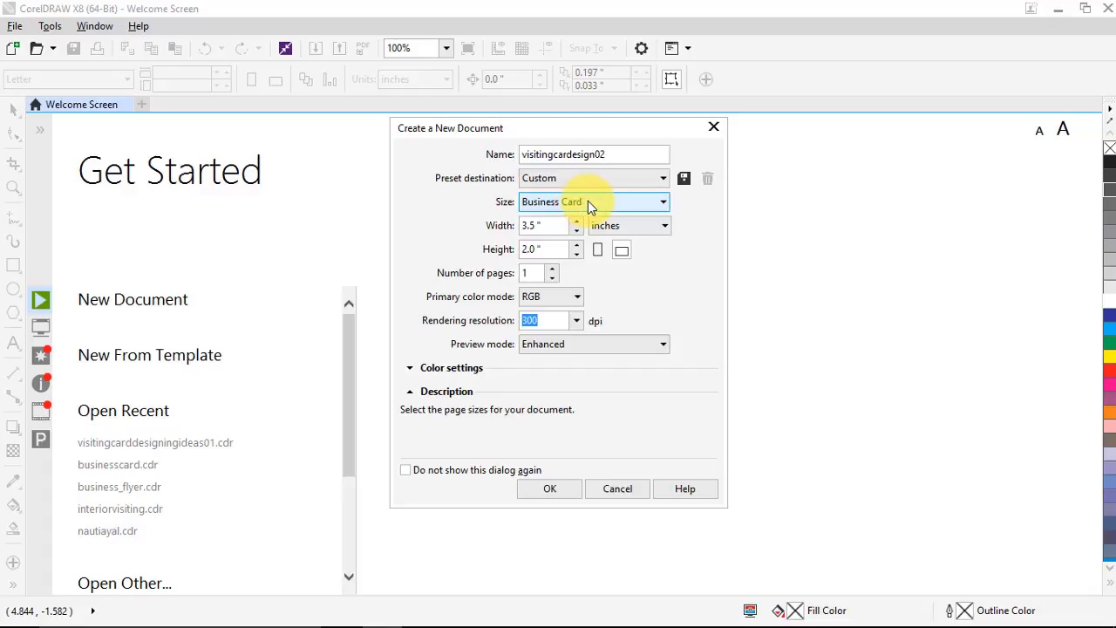
pyautogui.click(539, 251)
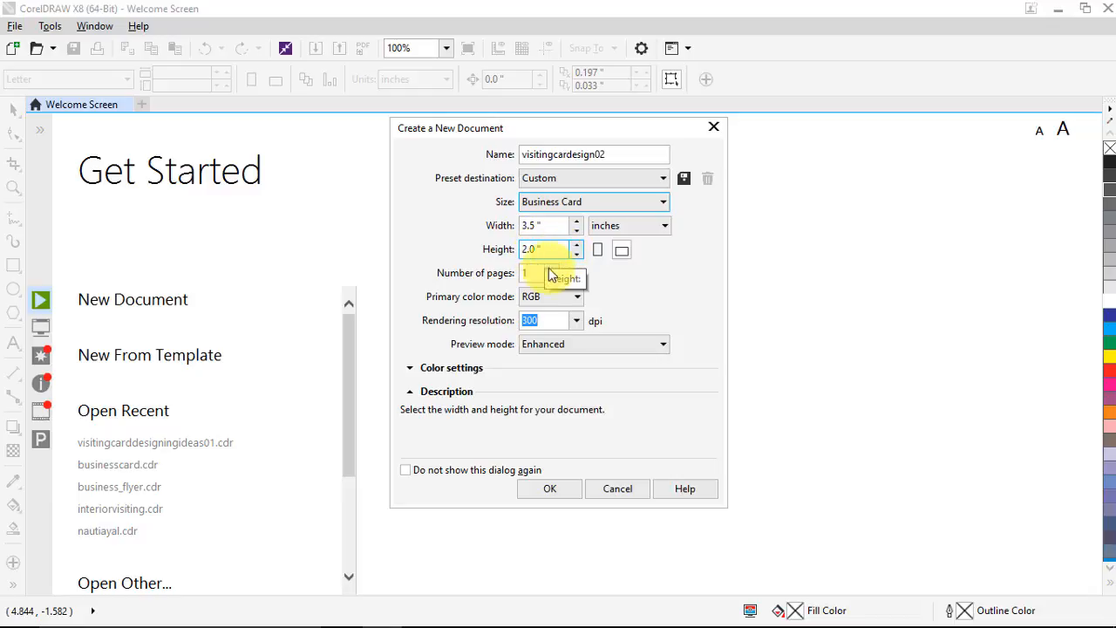
pyautogui.click(542, 298)
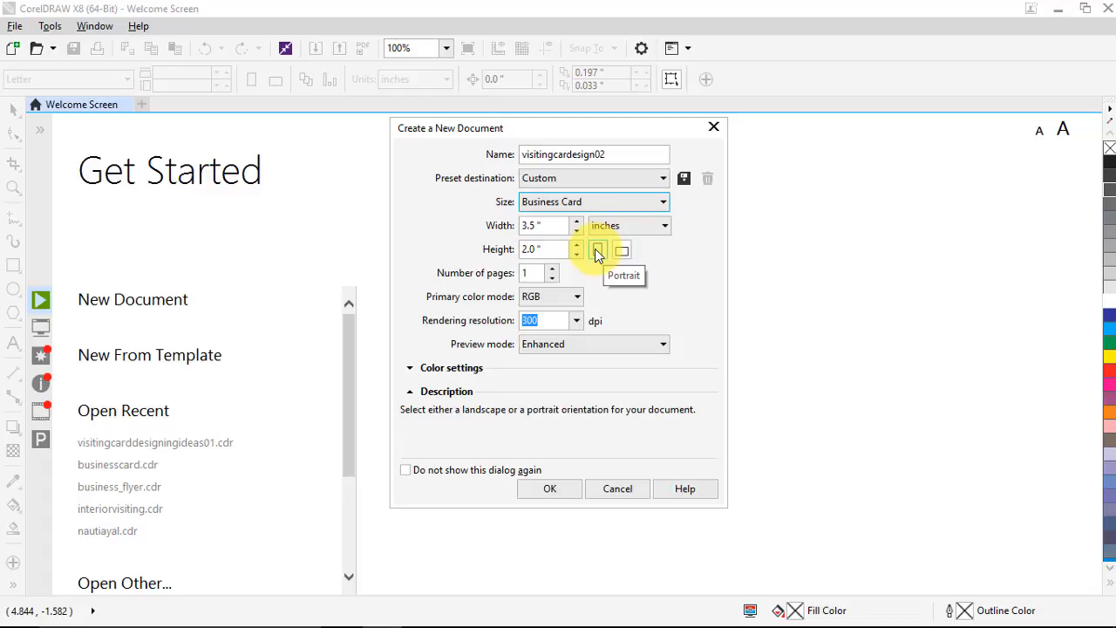
# Switch the primary colour mode to CMYK, set the page count, and create the document
pyautogui.click(530, 273)
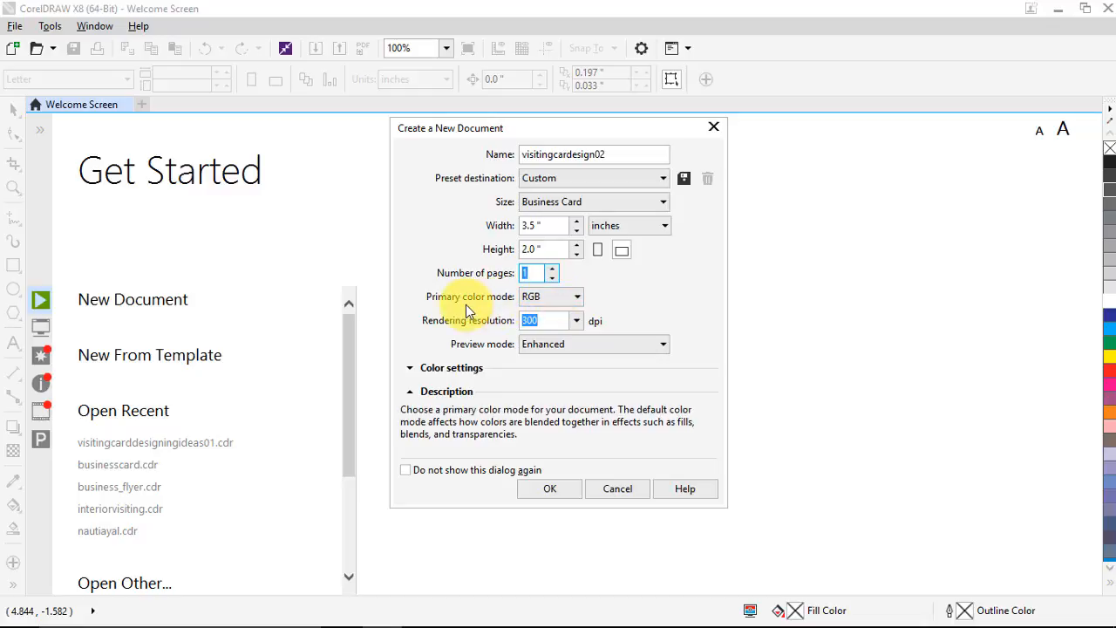
pyautogui.click(554, 300)
pyautogui.click(554, 300)
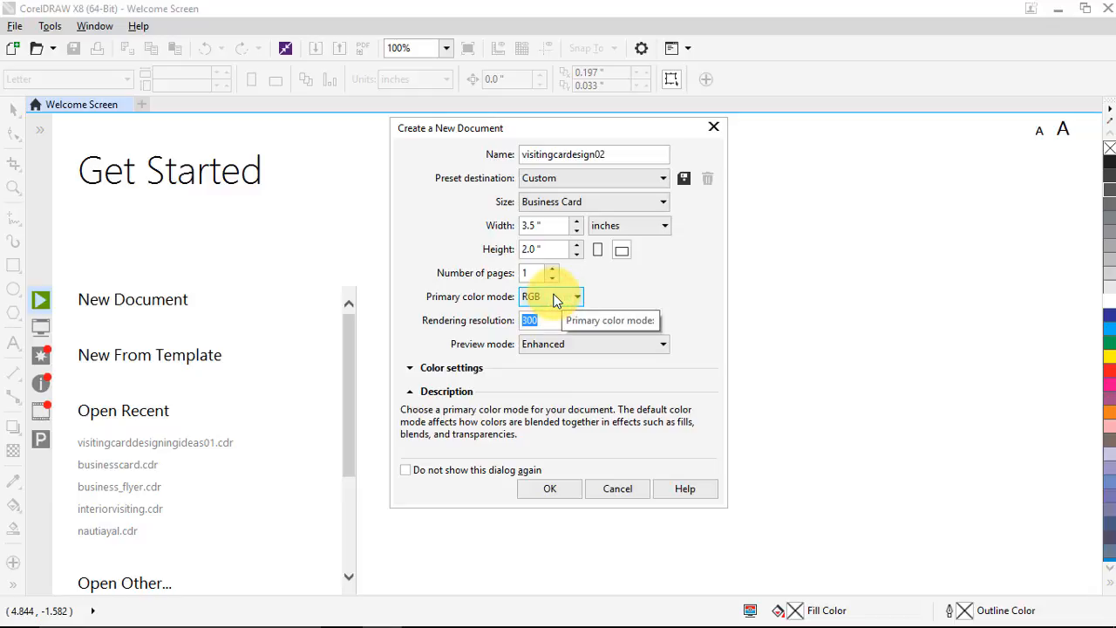
pyautogui.click(554, 301)
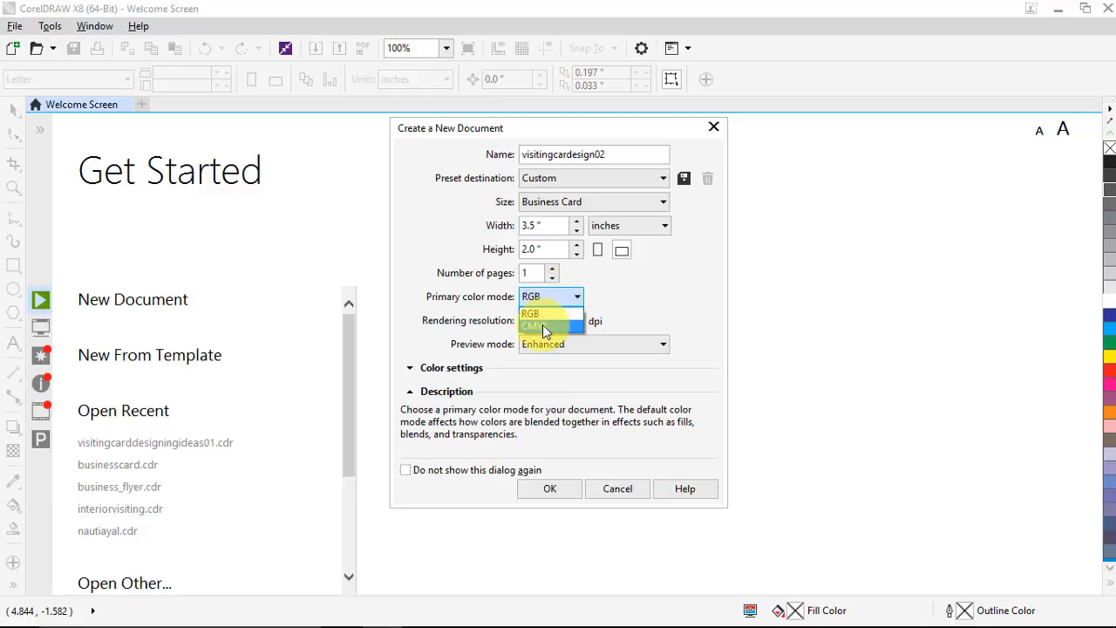
pyautogui.click(543, 327)
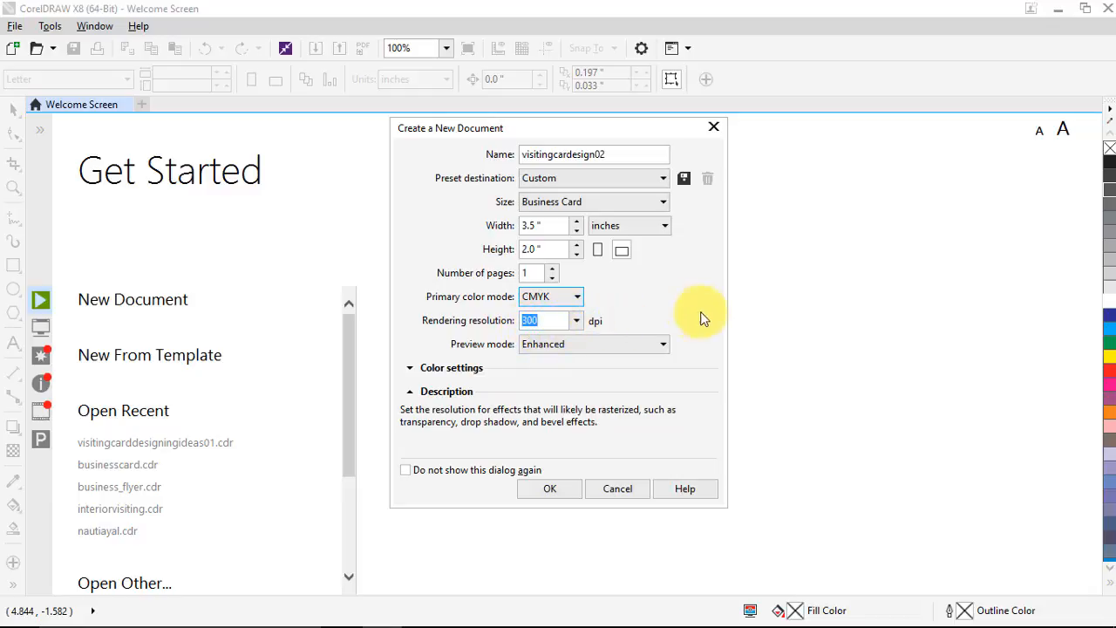
pyautogui.click(532, 273)
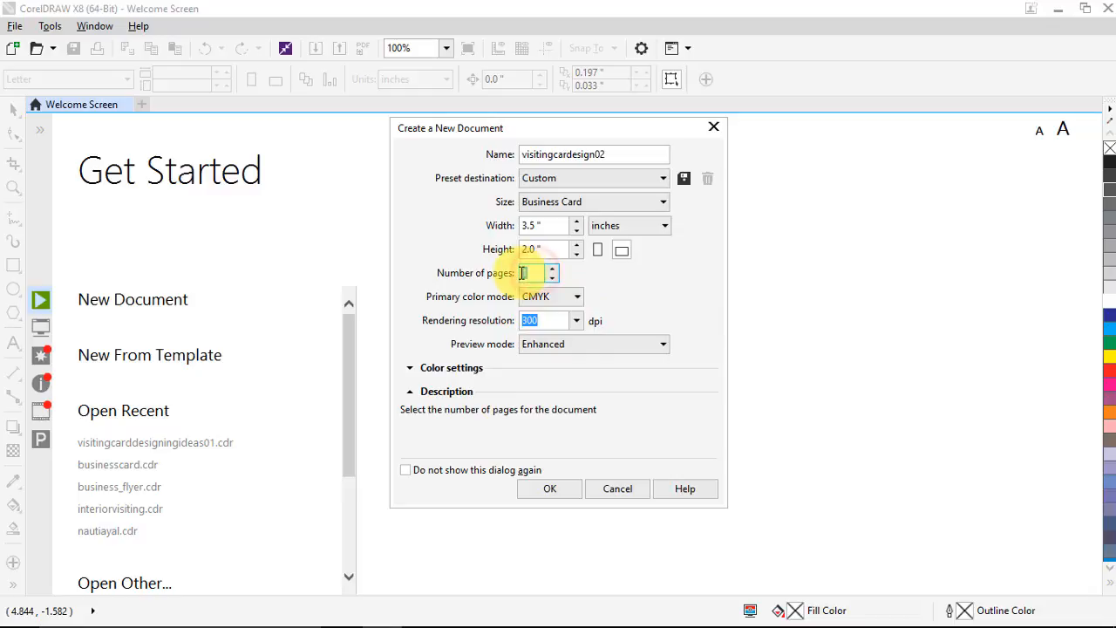
pyautogui.click(551, 490)
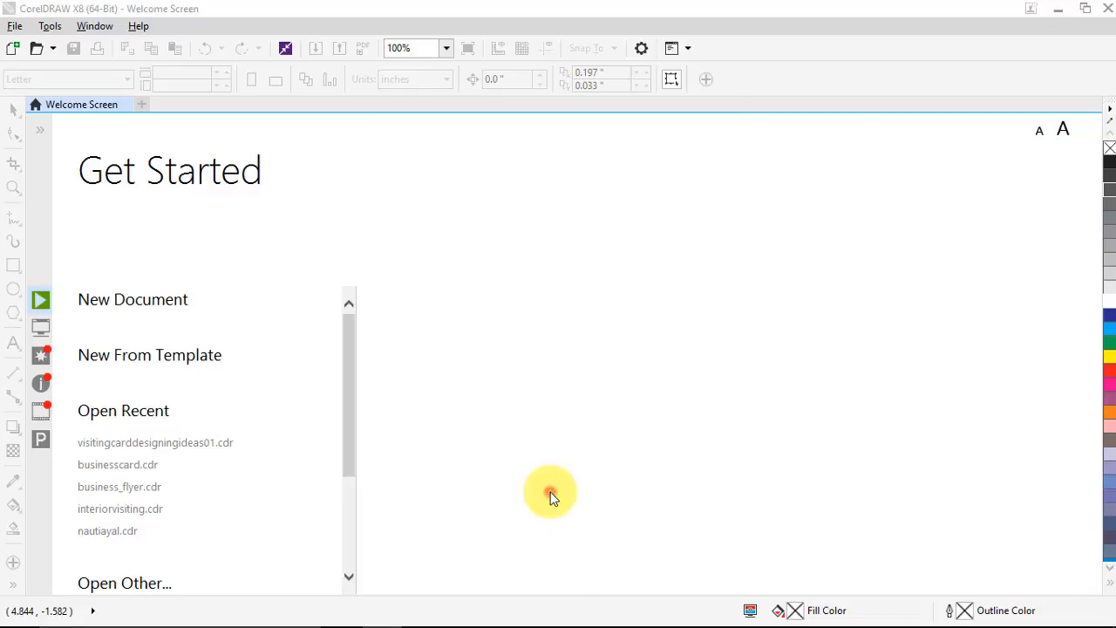
# Flip between pages 1 and 2, then settle on page 1 zoomed in on the blank card
pyautogui.scroll(-5, 369, 342)
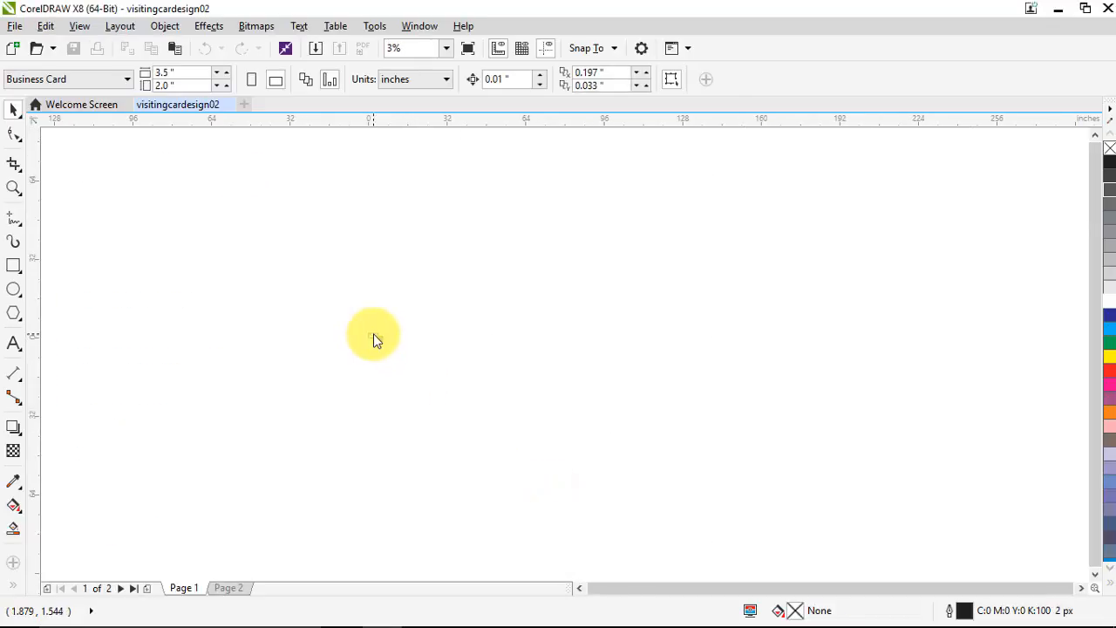
pyautogui.click(226, 590)
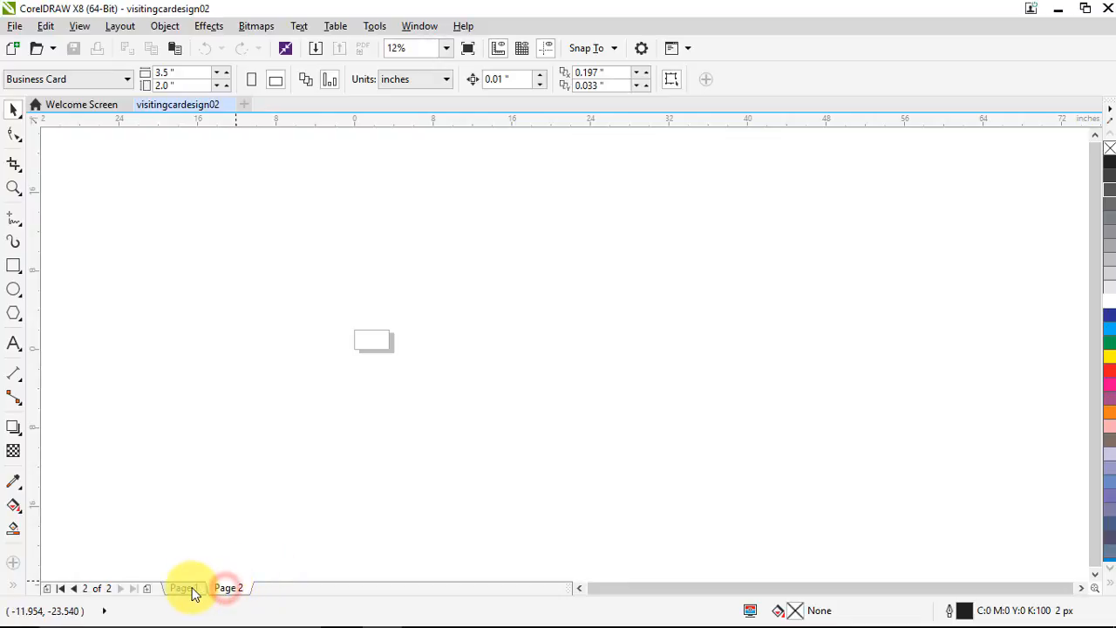
pyautogui.click(192, 588)
pyautogui.click(229, 589)
pyautogui.click(185, 590)
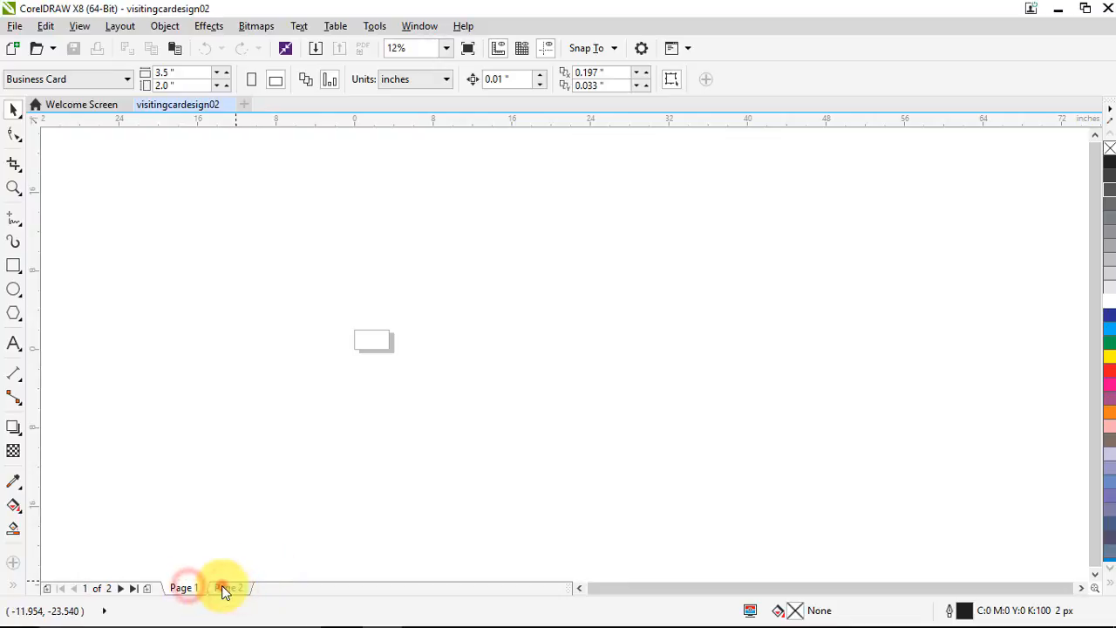
pyautogui.click(225, 589)
pyautogui.click(195, 591)
pyautogui.scroll(4, 361, 337)
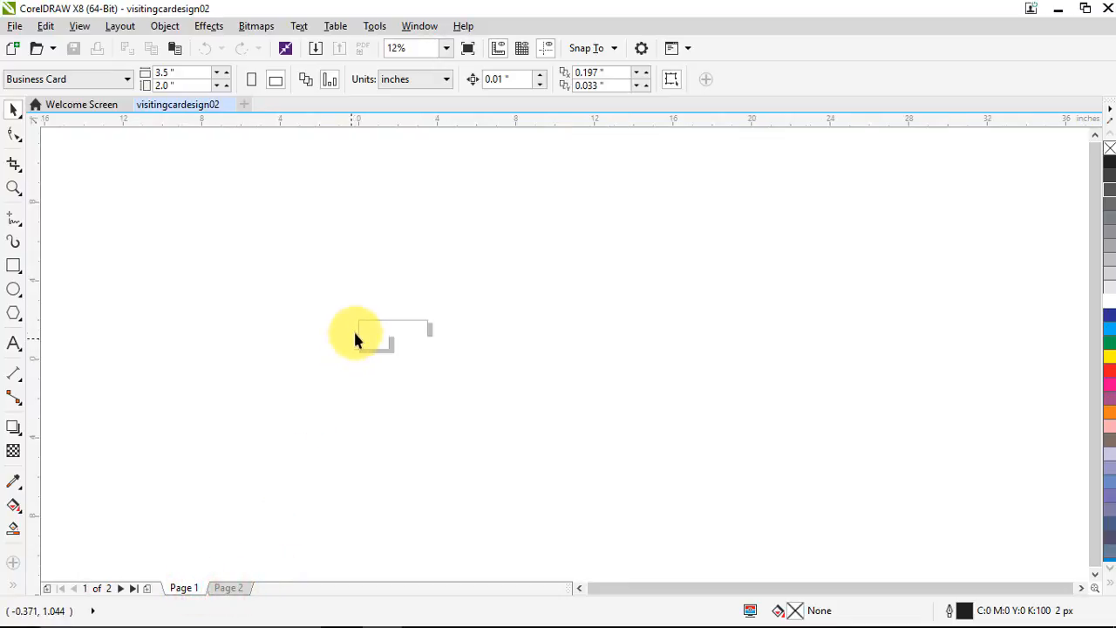
pyautogui.scroll(2, 391, 366)
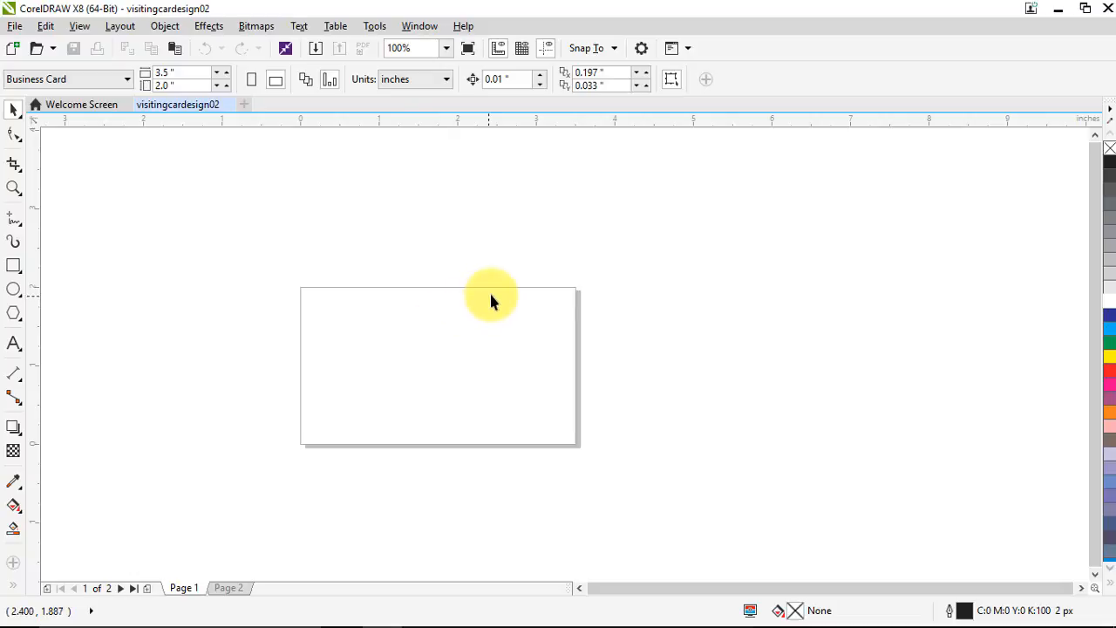
pyautogui.click(563, 289)
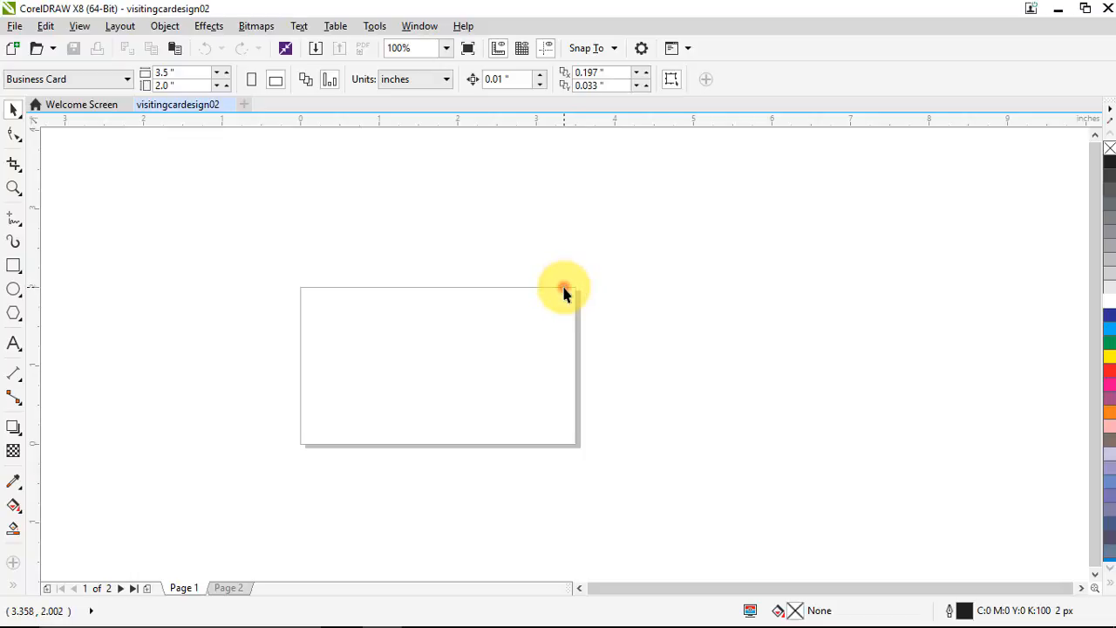
# Add a 3.5 × 2.0 inch page-frame rectangle filled 10% black with its outline removed
pyautogui.doubleClick(563, 288)
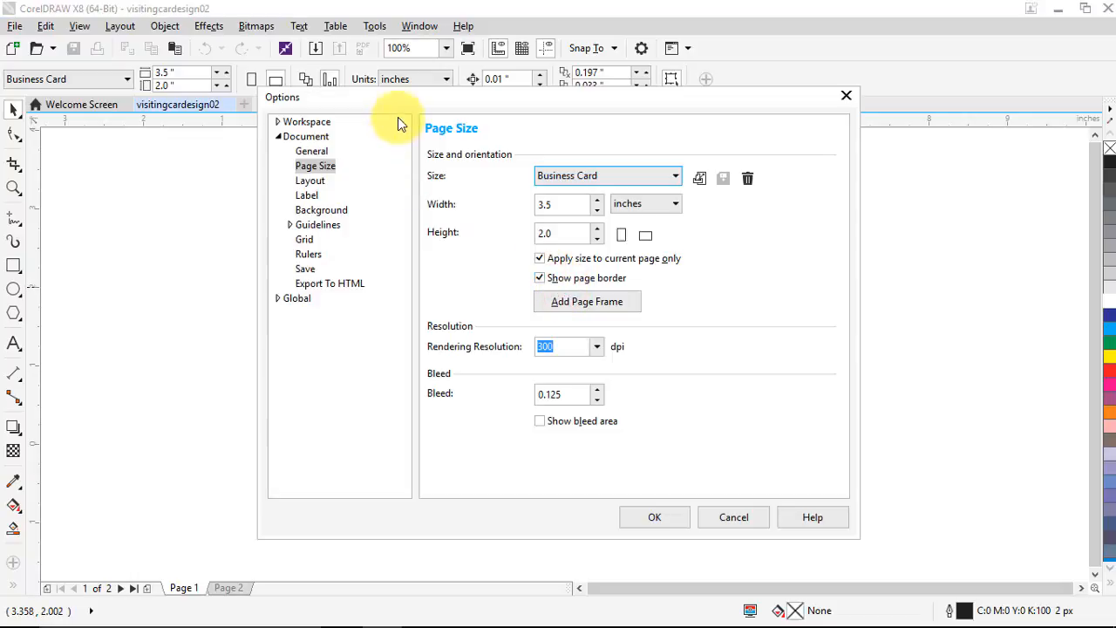
pyautogui.click(582, 313)
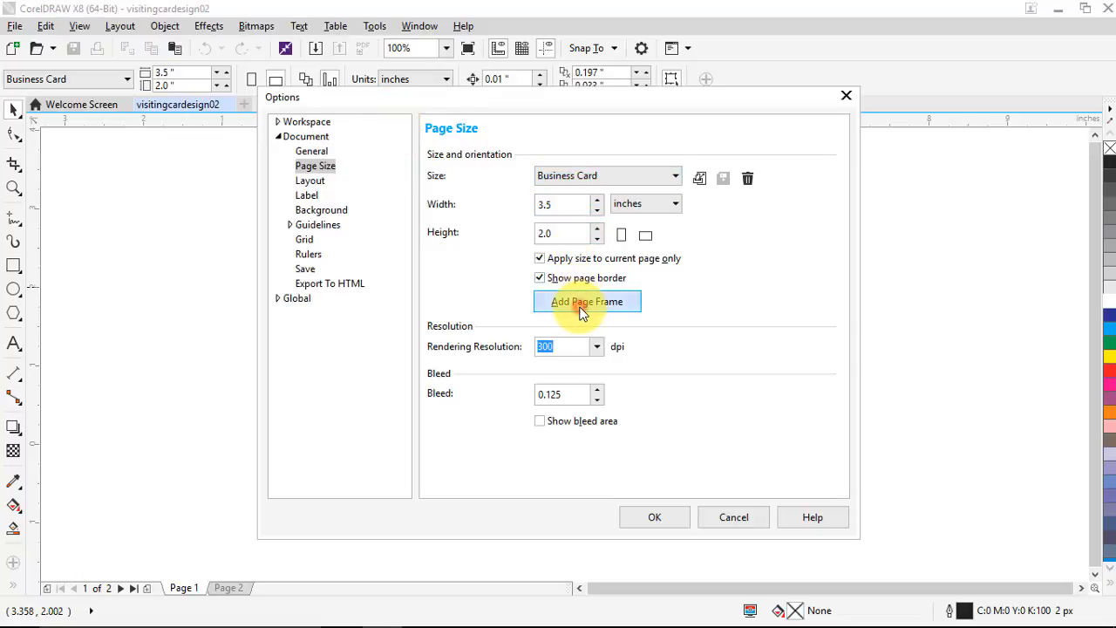
pyautogui.click(654, 517)
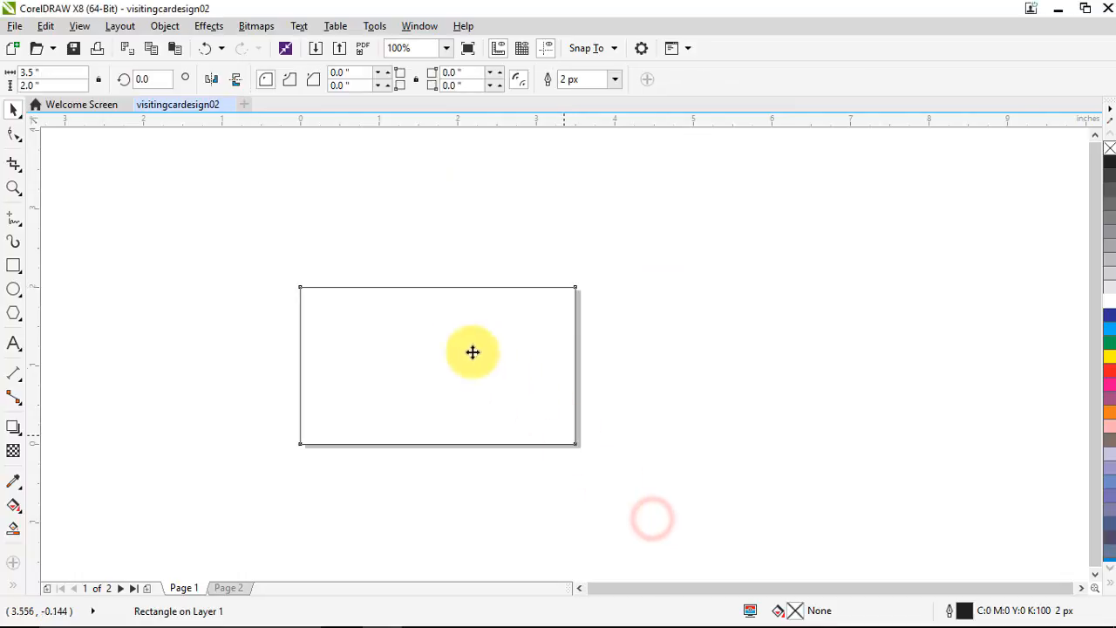
pyautogui.click(1110, 288)
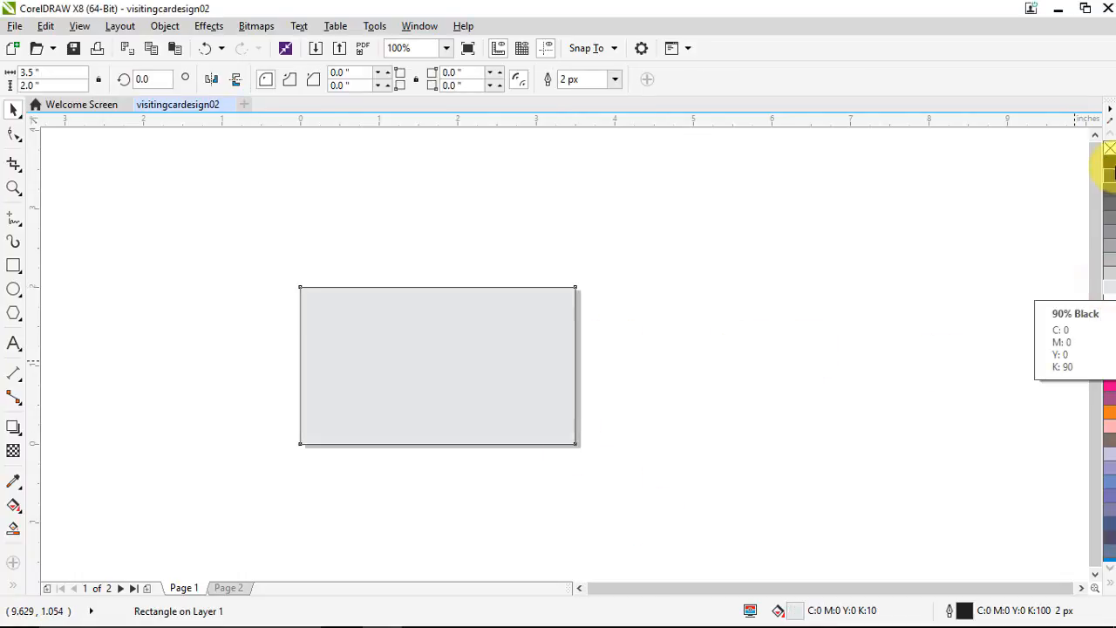
pyautogui.rightClick(1110, 148)
pyautogui.click(784, 327)
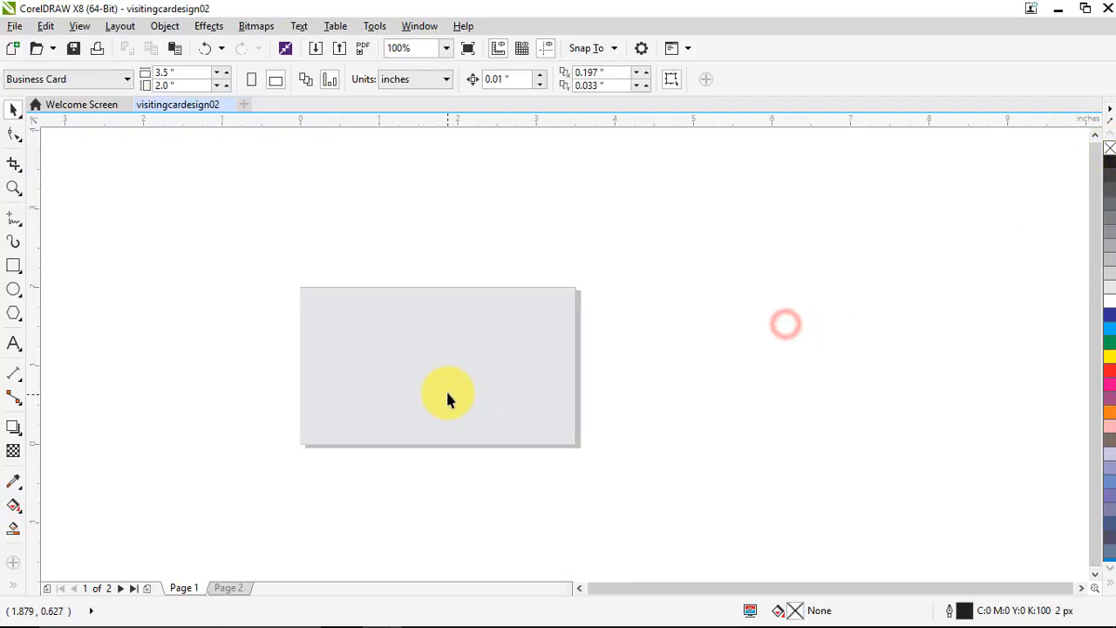
pyautogui.click(447, 388)
pyautogui.scroll(1, 447, 388)
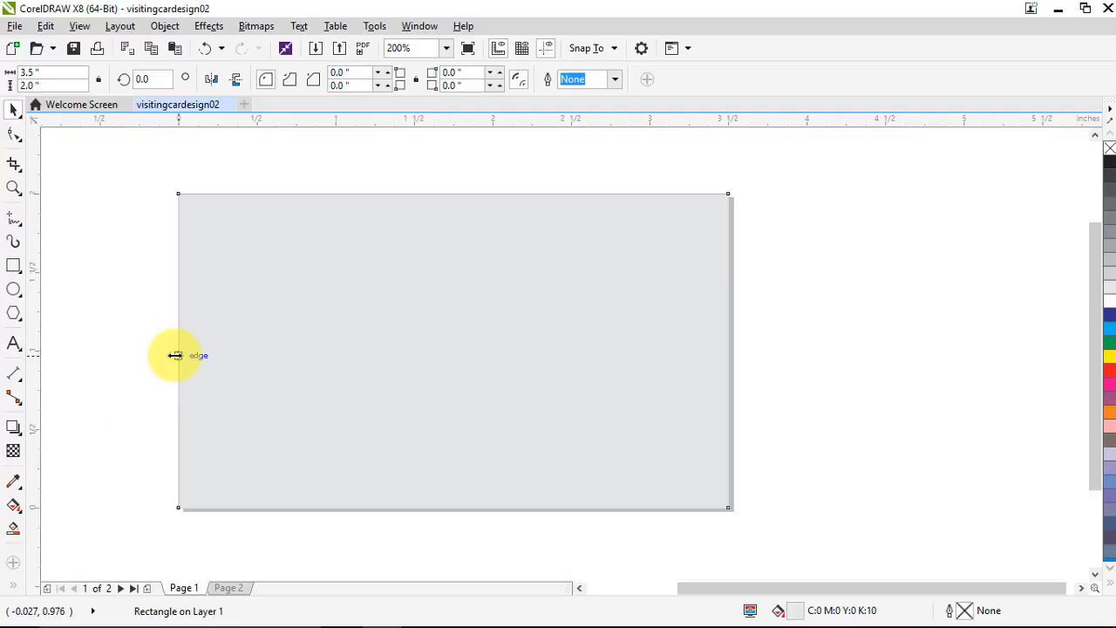
# Resize a rectangle to the card's right half (1.793 × 2.0 inch) and fill it red
pyautogui.moveTo(175, 355); pyautogui.dragTo(444, 340)
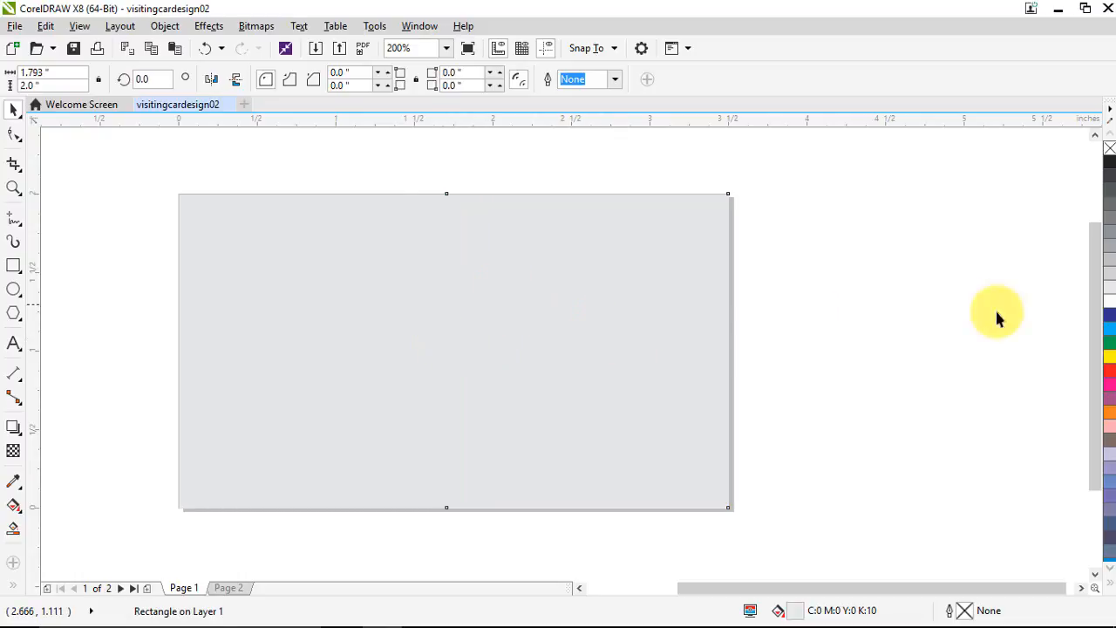
pyautogui.click(1110, 370)
pyautogui.click(933, 304)
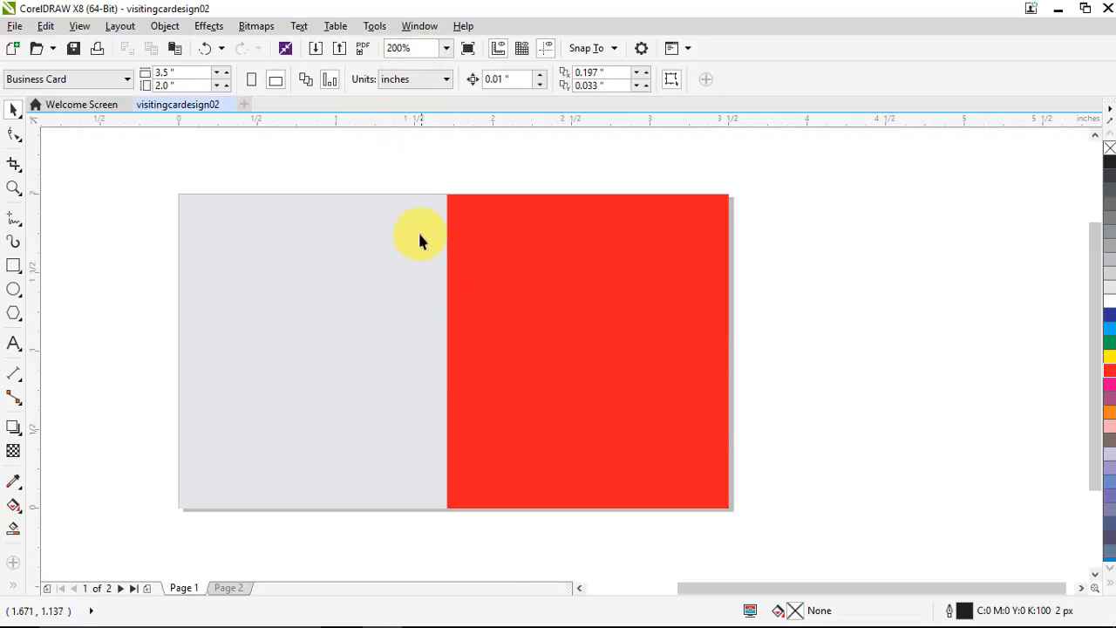
pyautogui.click(429, 28)
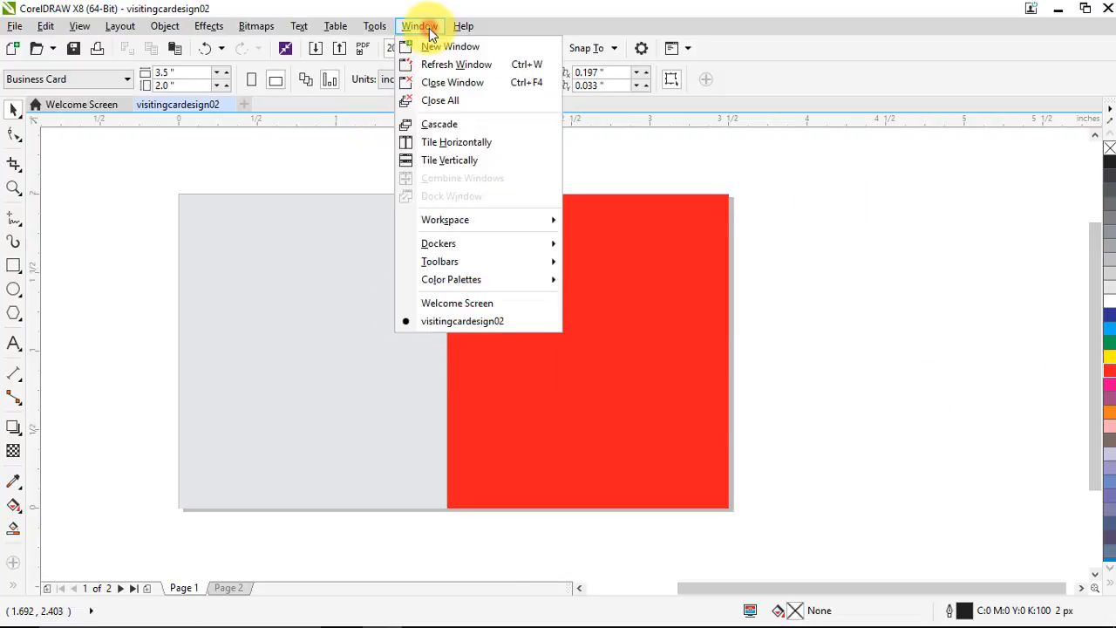
pyautogui.moveTo(440, 279)
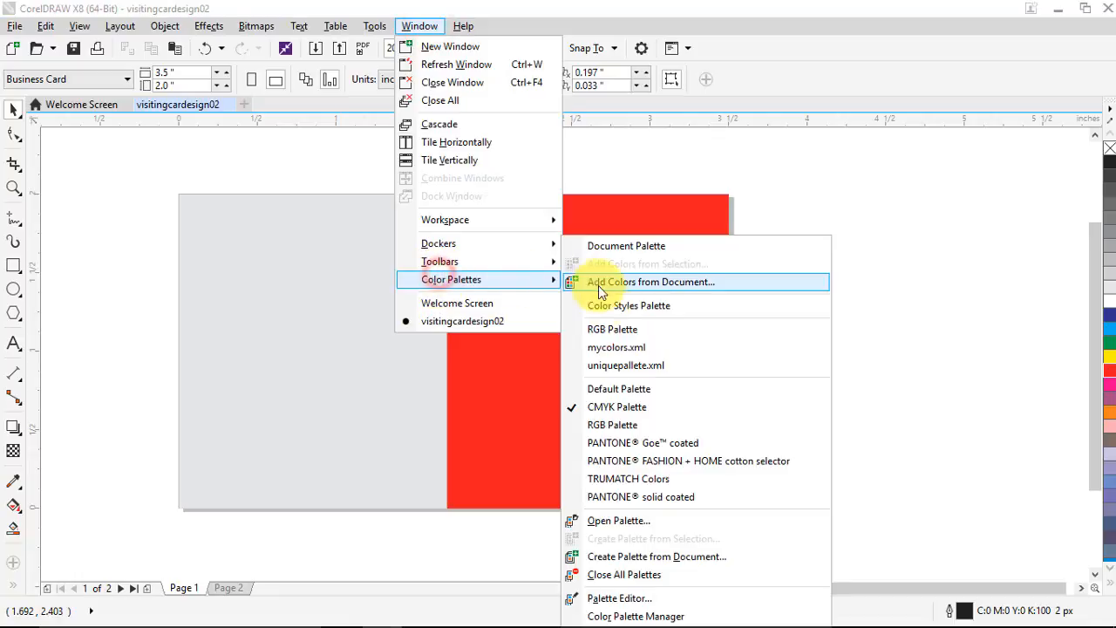
pyautogui.click(807, 179)
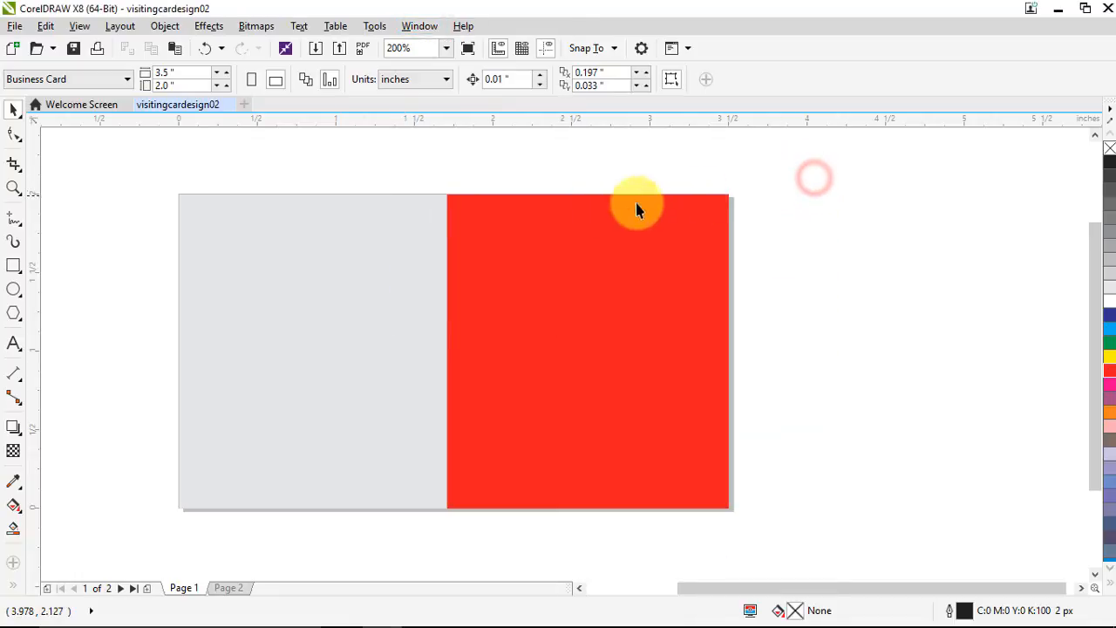
pyautogui.click(498, 314)
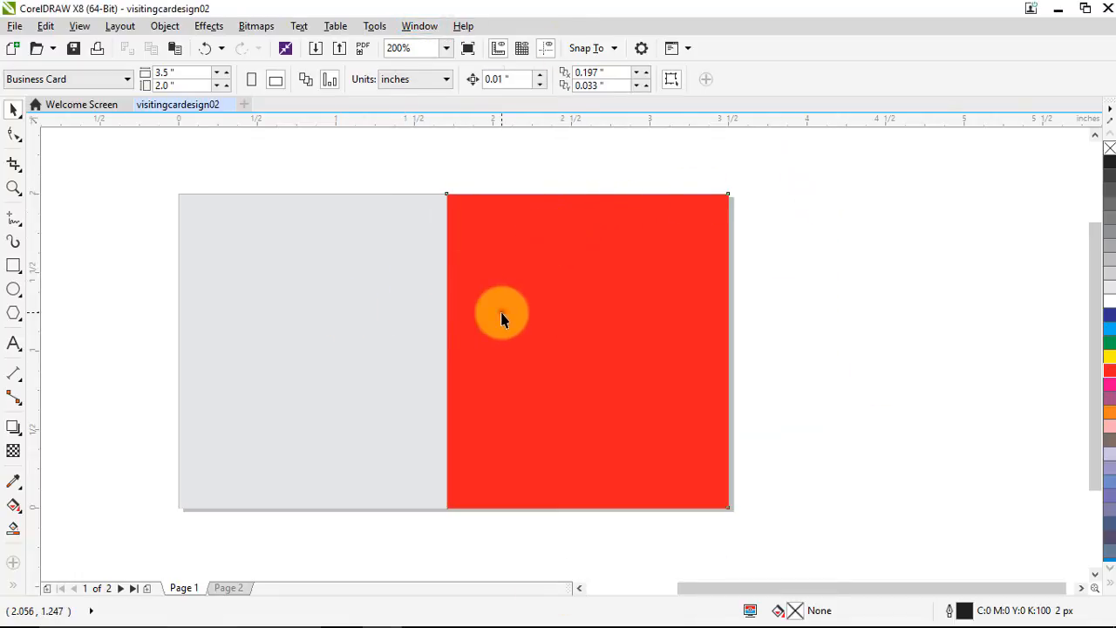
# Draw a 0.24 × 1.109 inch rectangle across the grey–red boundary and nudge it slightly left
pyautogui.click(14, 271)
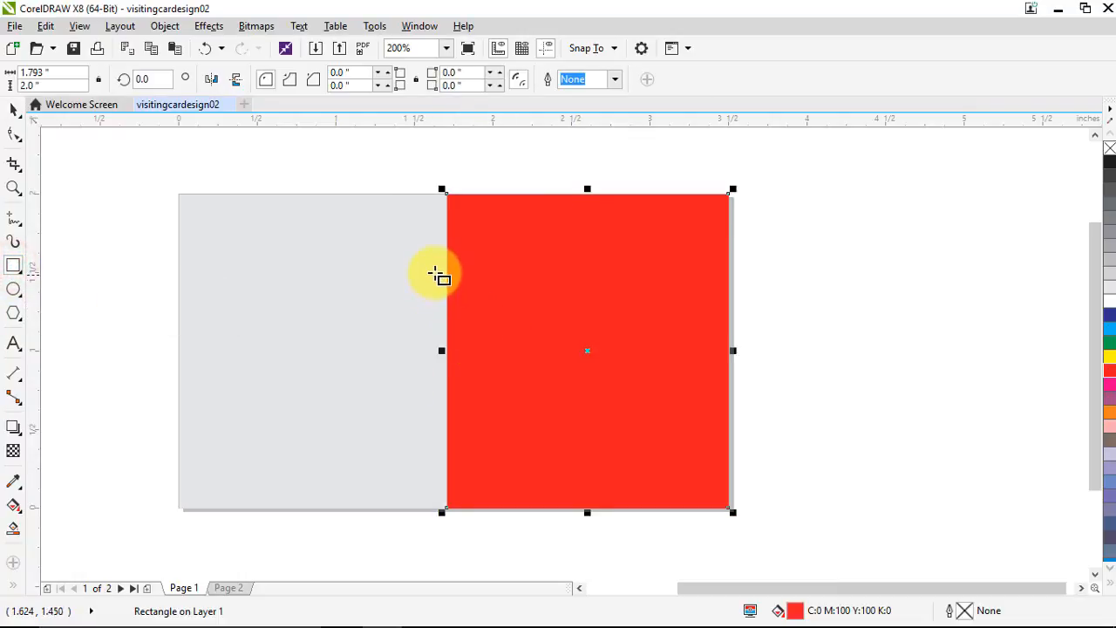
pyautogui.moveTo(435, 272); pyautogui.dragTo(472, 448)
pyautogui.click(14, 109)
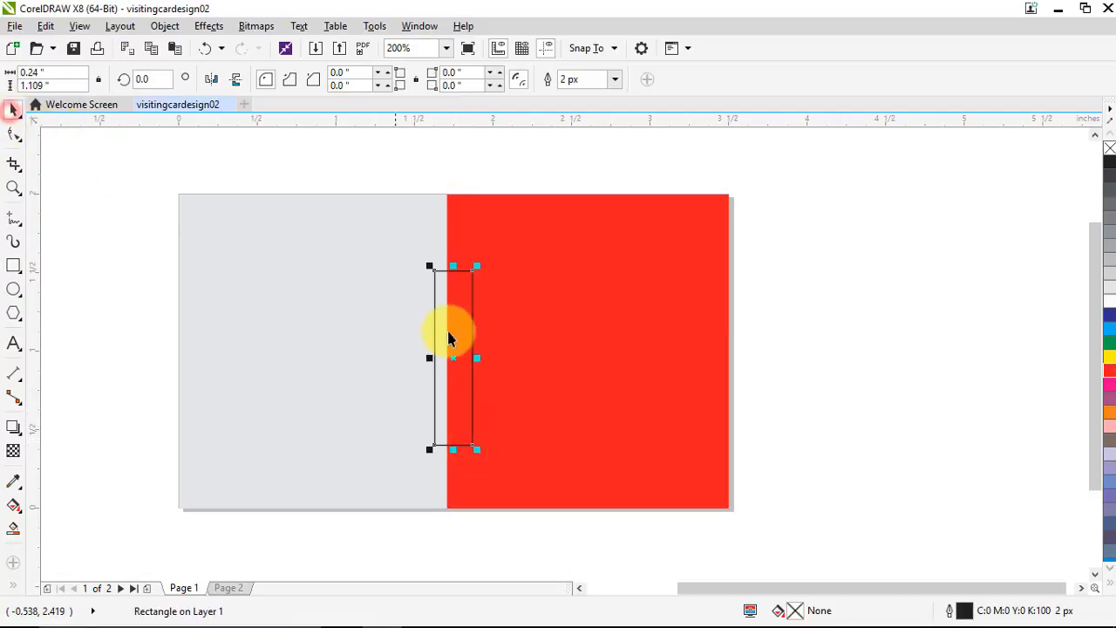
pyautogui.scroll(1, 456, 302)
pyautogui.scroll(1, 451, 231)
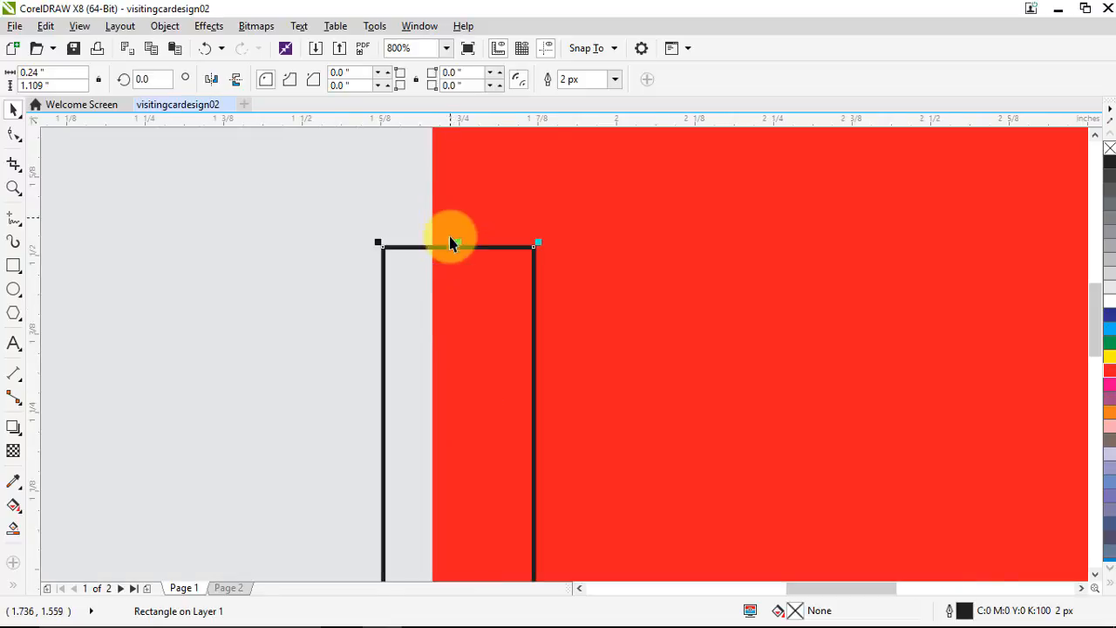
pyautogui.moveTo(450, 257); pyautogui.dragTo(438, 253)
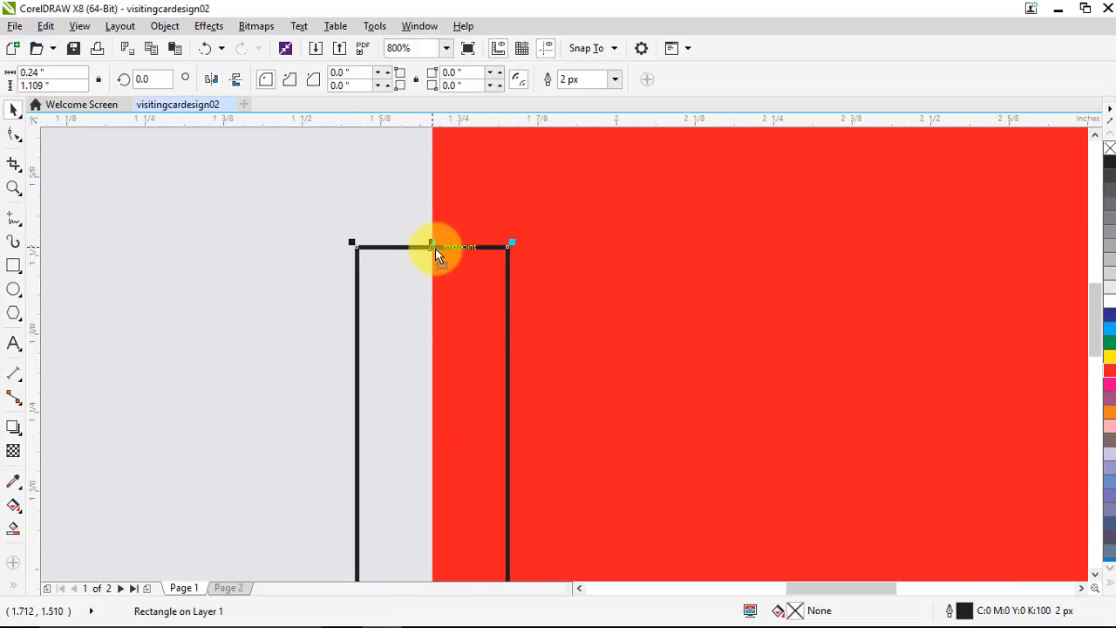
pyautogui.scroll(-2, 461, 264)
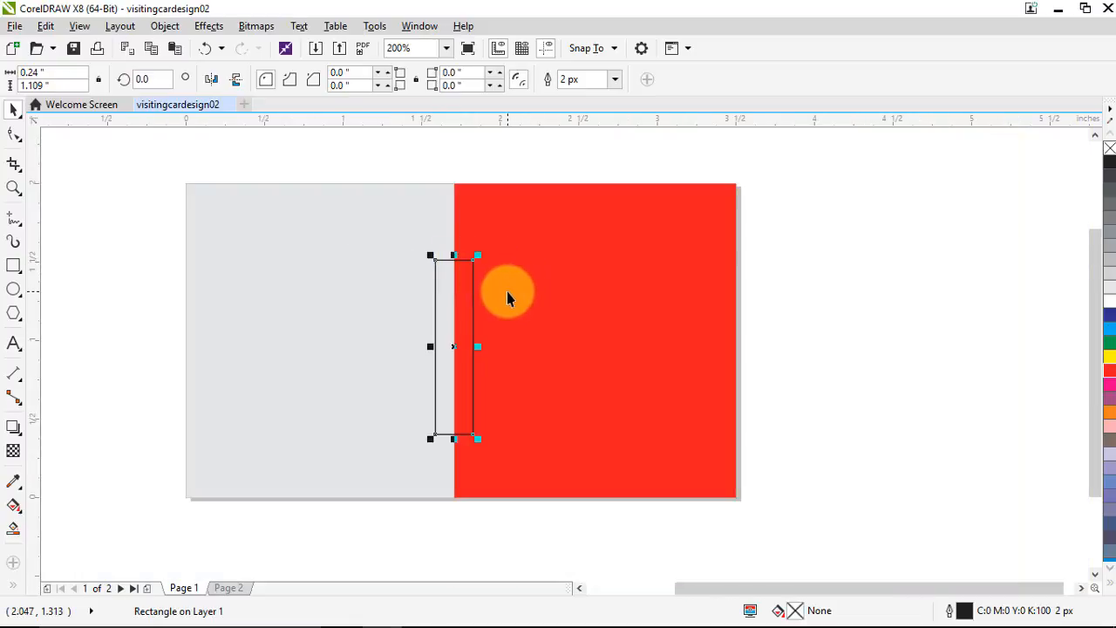
pyautogui.keyDown('shift'); pyautogui.click(540, 294); pyautogui.keyUp('shift')
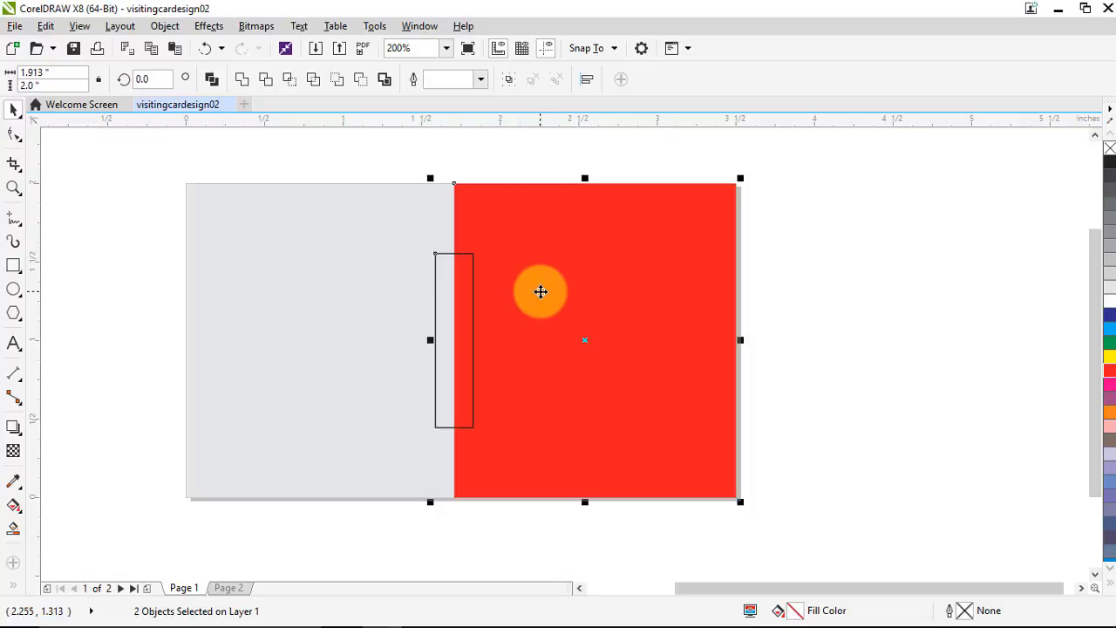
pyautogui.click(864, 325)
pyautogui.click(443, 358)
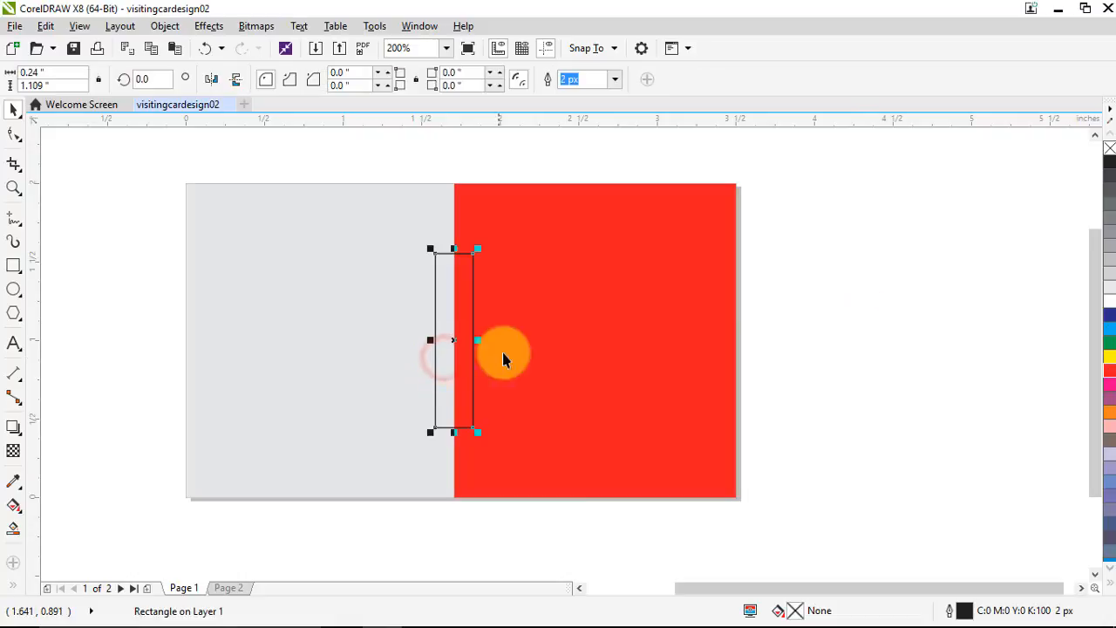
# Round the narrow rectangle's corners with the Shape tool, then undo that first attempt
pyautogui.click(13, 137)
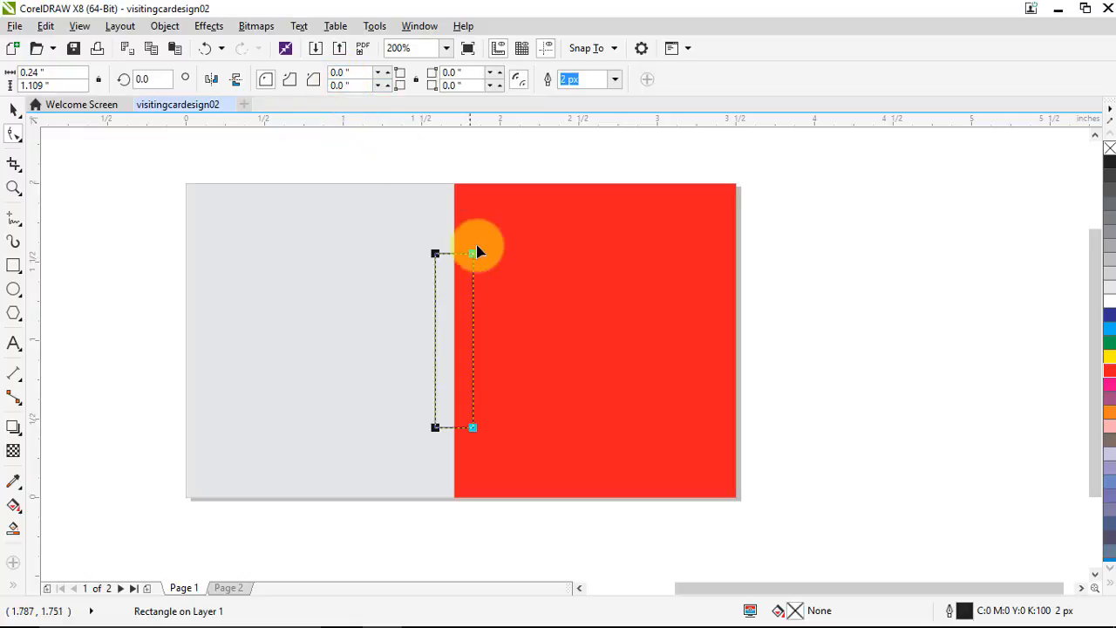
pyautogui.scroll(2, 479, 259)
pyautogui.scroll(-4, 467, 252)
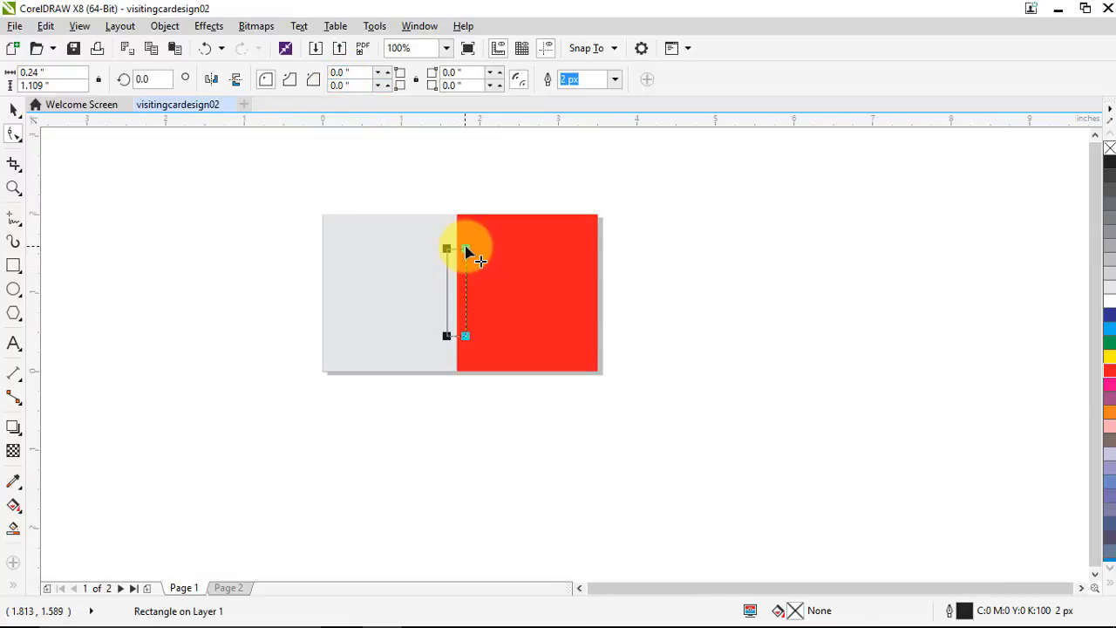
pyautogui.moveTo(466, 251); pyautogui.dragTo(463, 336)
pyautogui.scroll(2, 464, 336)
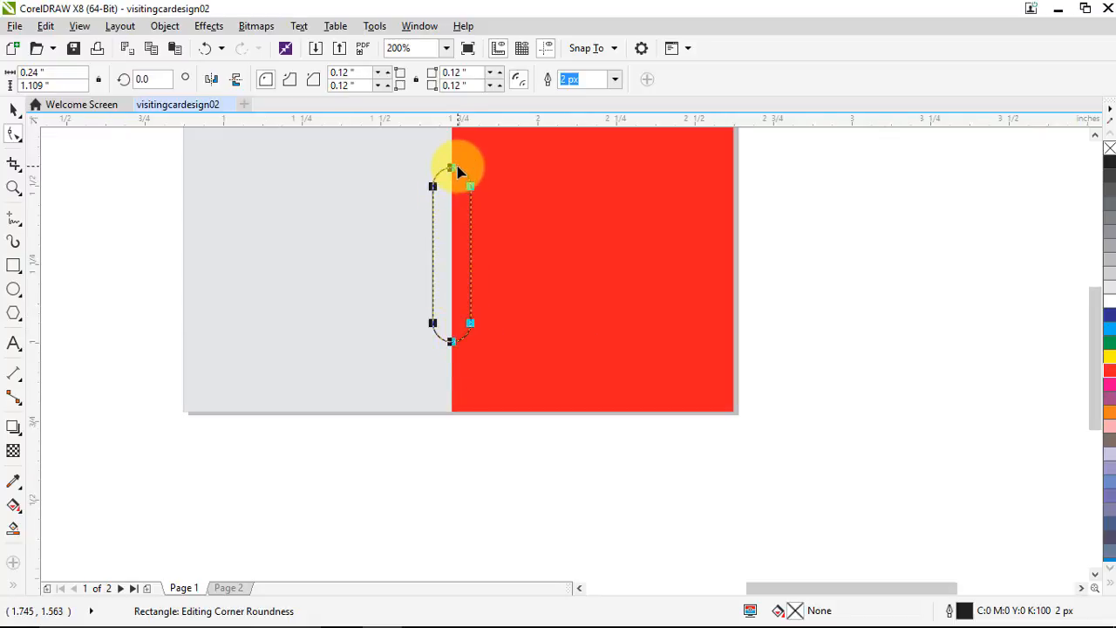
pyautogui.scroll(4, 458, 166)
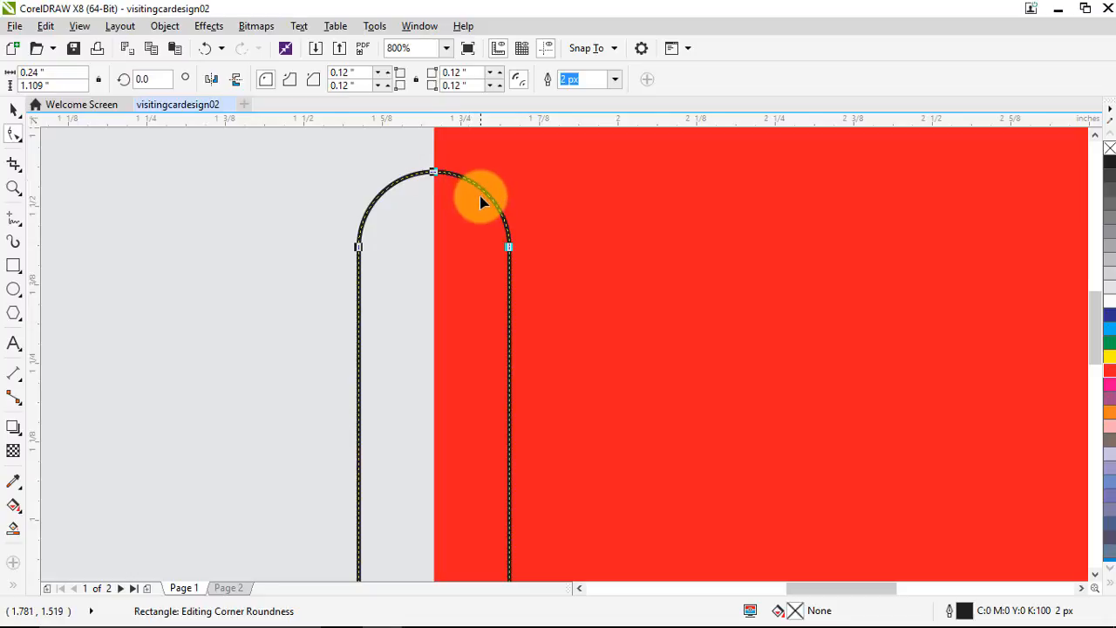
pyautogui.click(436, 174)
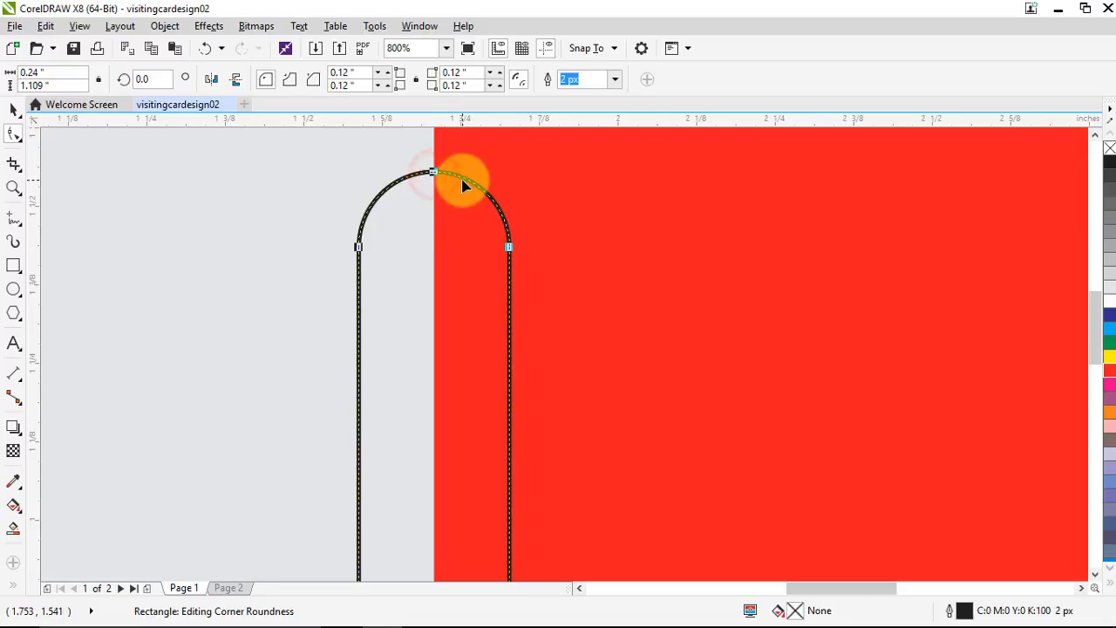
pyautogui.hotkey('ctrl', 'z')
pyautogui.hotkey('ctrl', 'z')
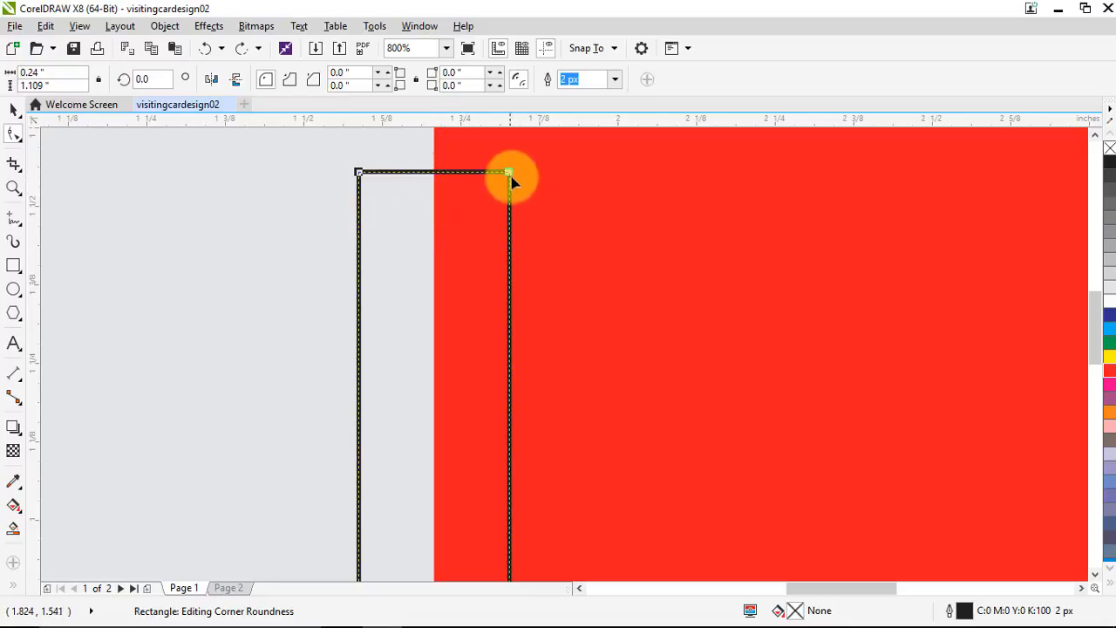
# Round the narrow rectangle's corners again to a subtle 0.073 inch radius
pyautogui.moveTo(507, 174); pyautogui.dragTo(468, 177)
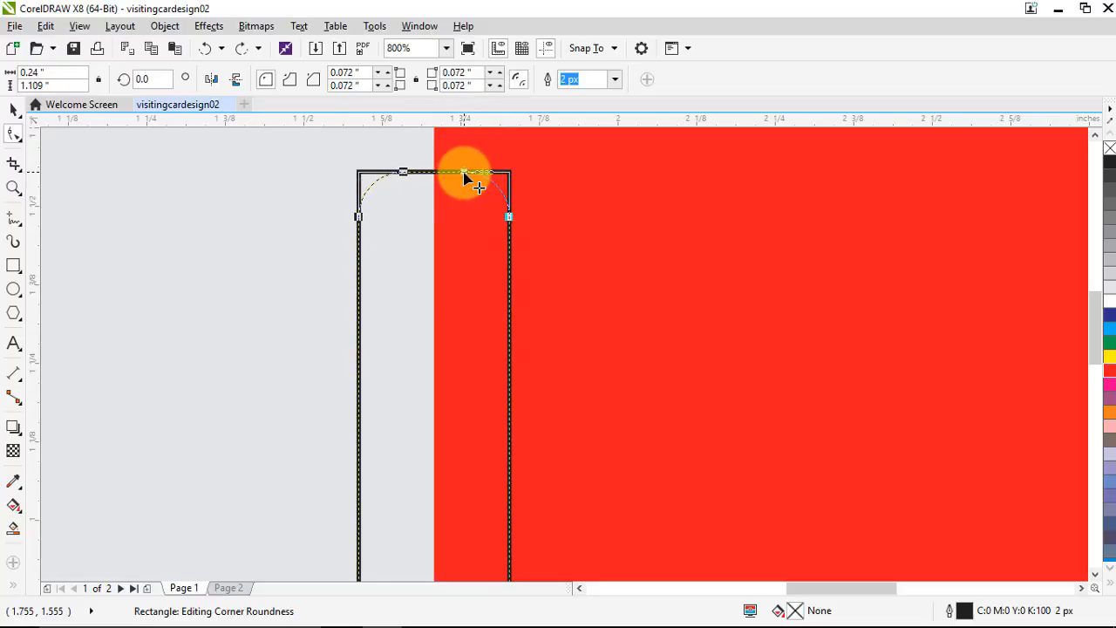
pyautogui.moveTo(464, 177); pyautogui.dragTo(463, 176)
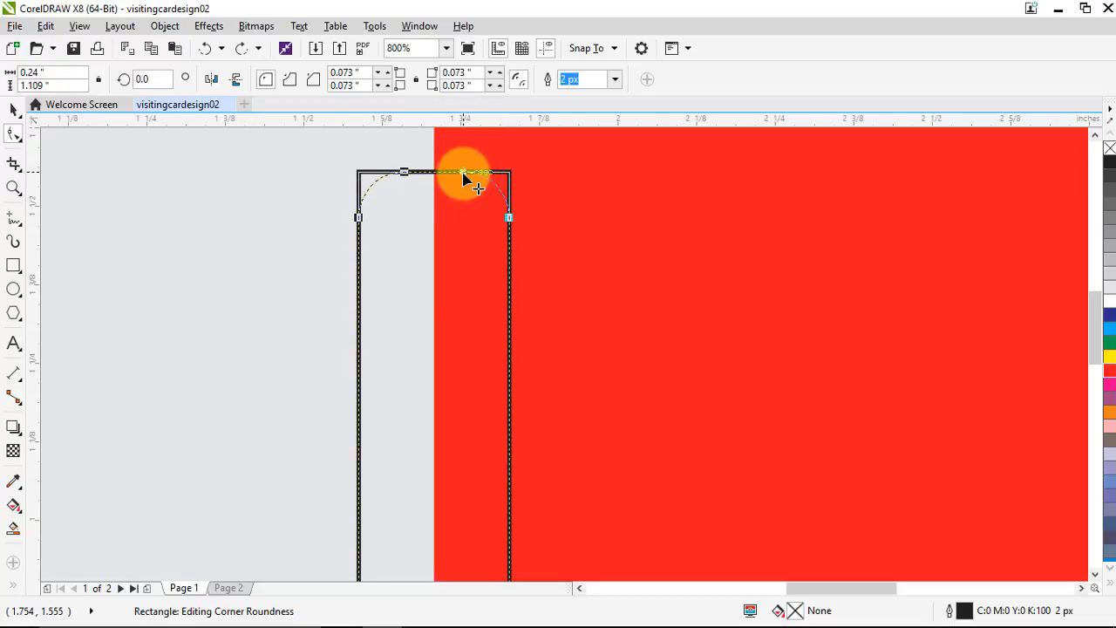
pyautogui.moveTo(464, 176); pyautogui.dragTo(461, 180)
pyautogui.scroll(-3, 473, 285)
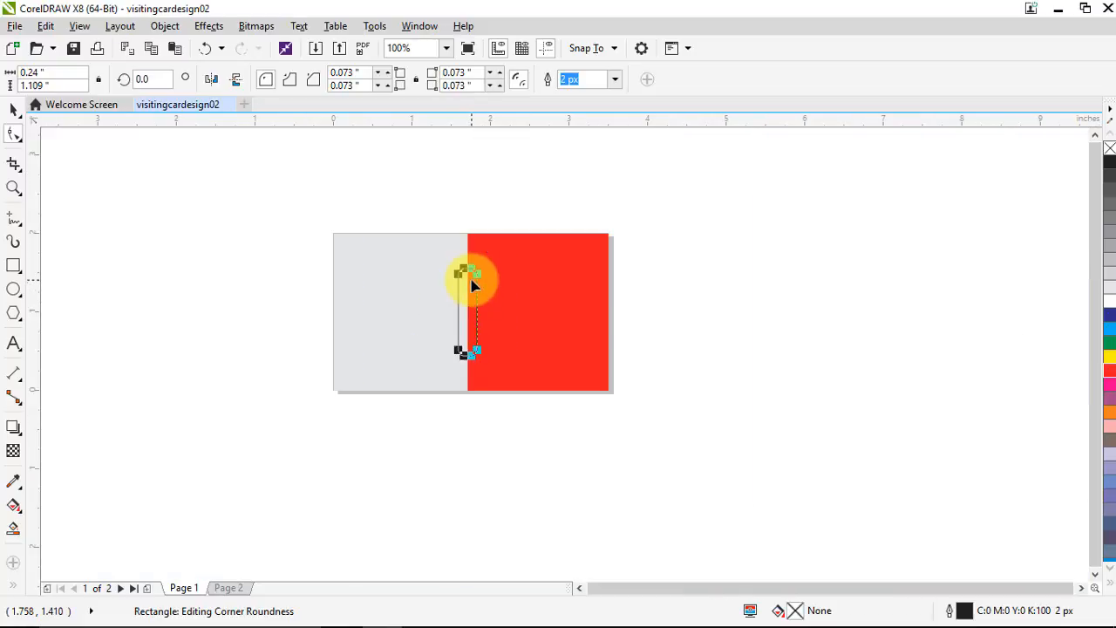
pyautogui.scroll(1, 476, 279)
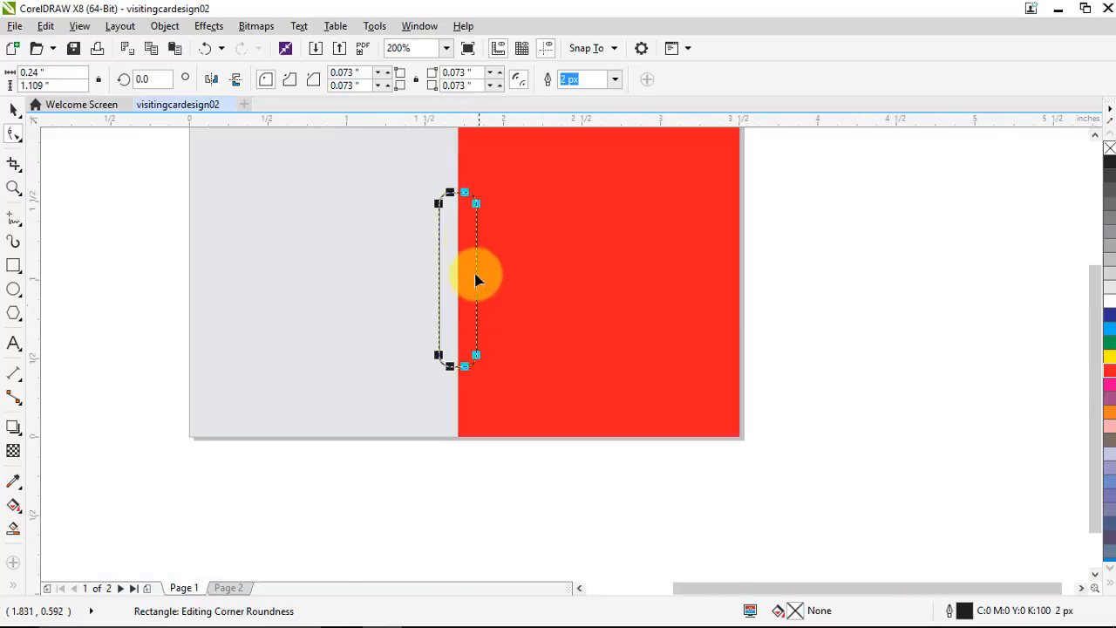
pyautogui.click(13, 109)
pyautogui.click(102, 219)
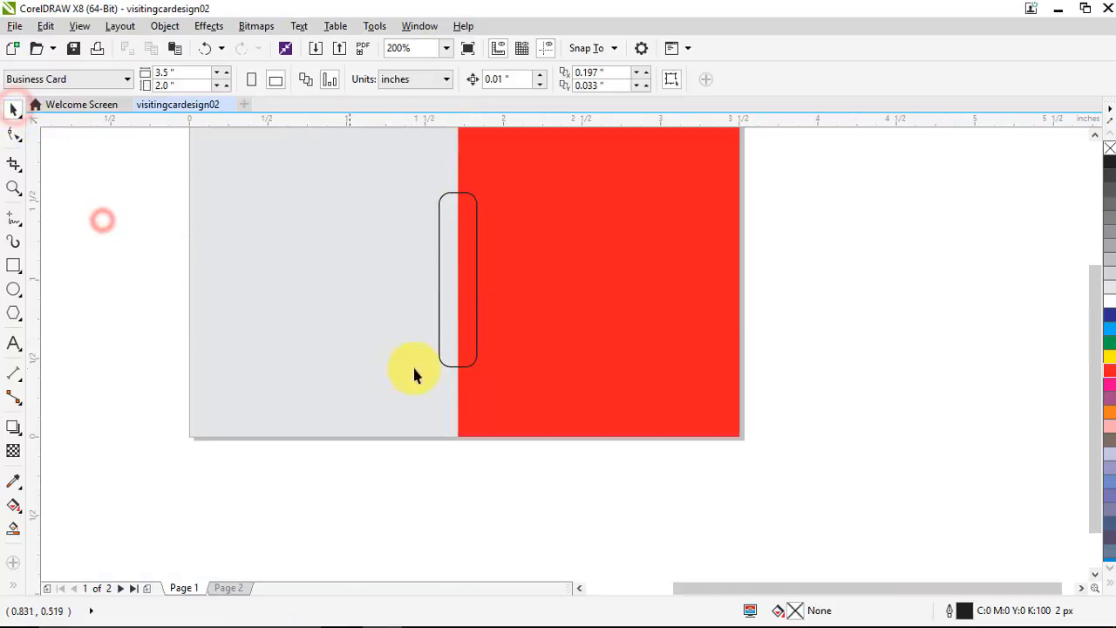
# Create an overlap shape from the rounded rectangle and the red half, undoing a stray move
pyautogui.click(443, 302)
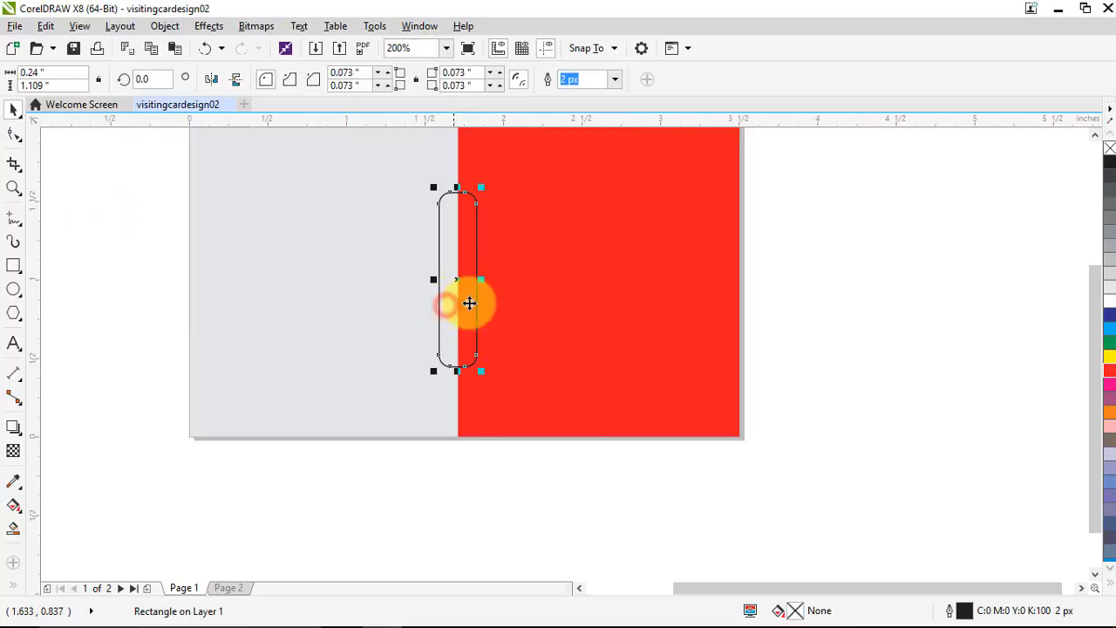
pyautogui.keyDown('shift'); pyautogui.click(583, 305); pyautogui.keyUp('shift')
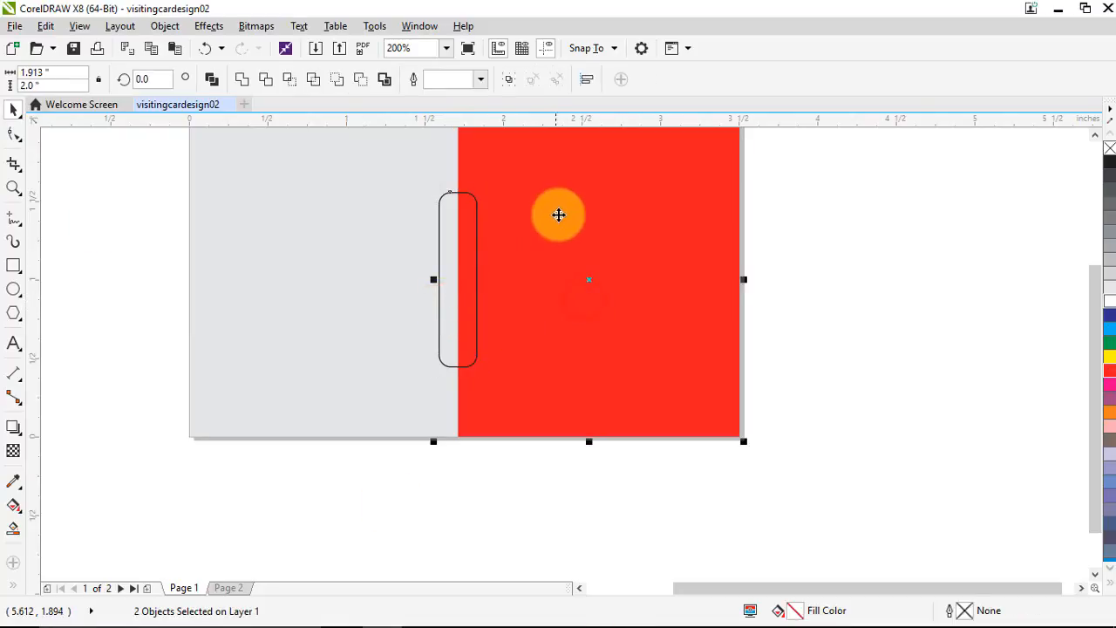
pyautogui.click(289, 81)
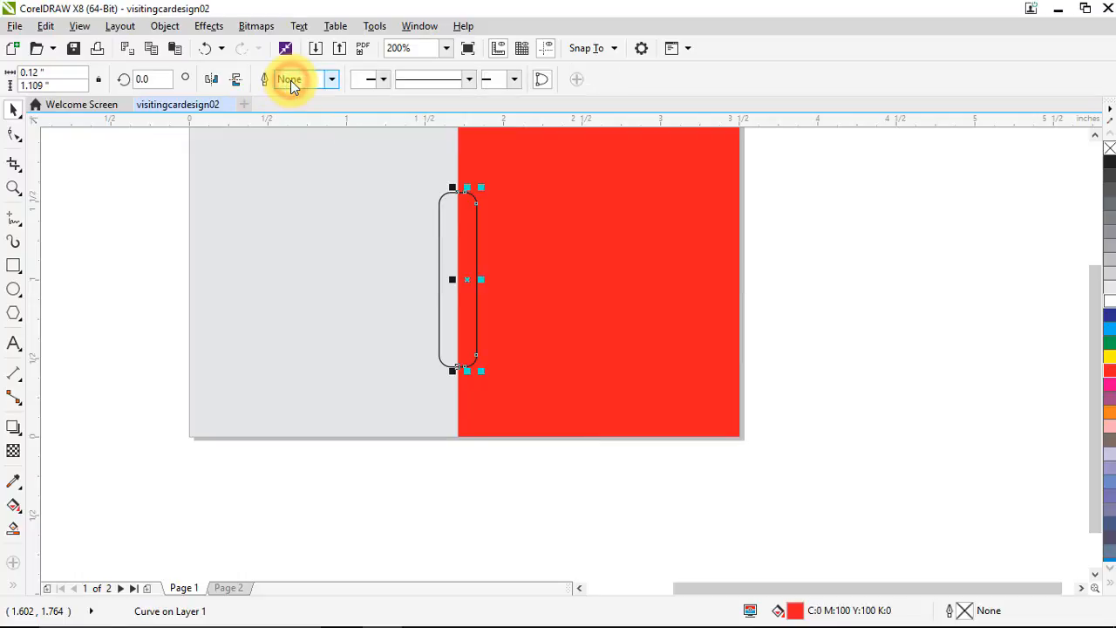
pyautogui.click(166, 280)
pyautogui.moveTo(462, 272); pyautogui.dragTo(345, 279)
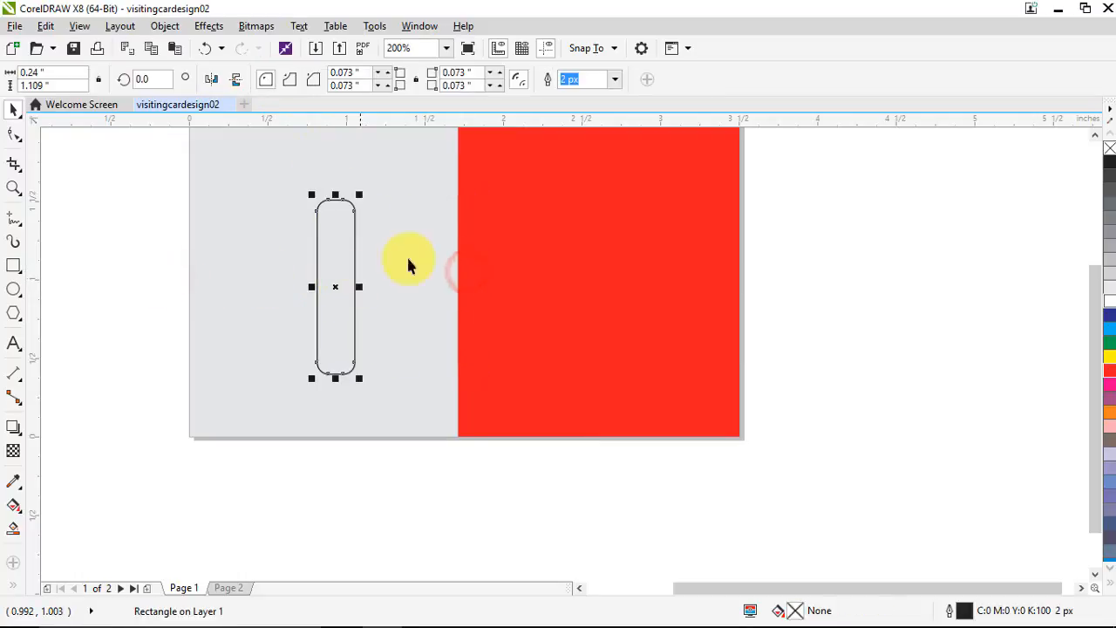
pyautogui.click(427, 260)
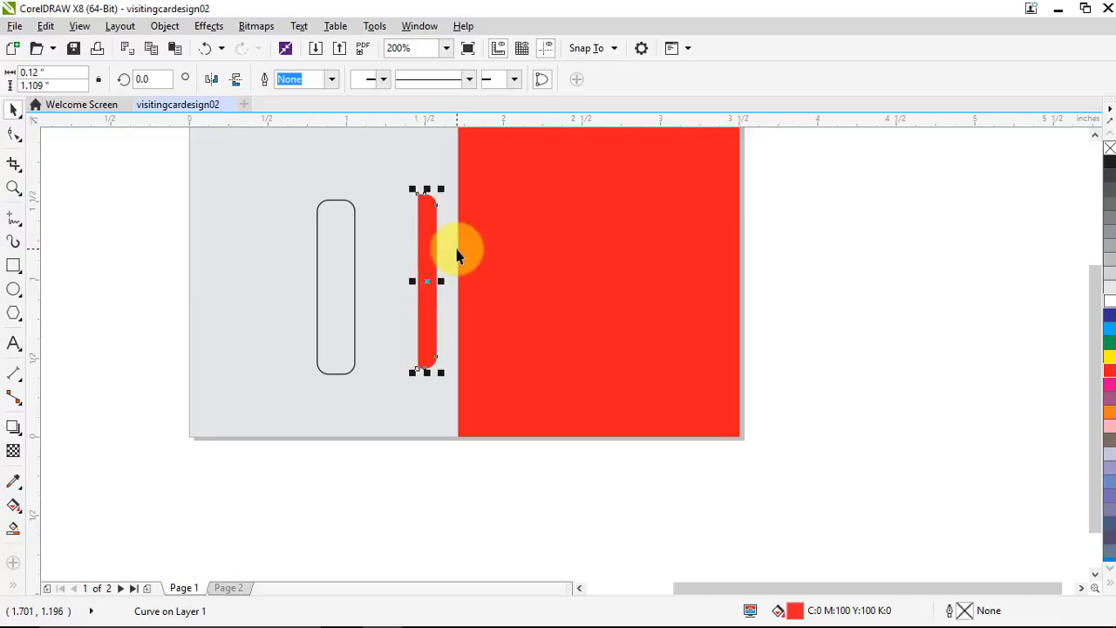
pyautogui.hotkey('ctrl', 'z')
pyautogui.hotkey('ctrl', 'z')
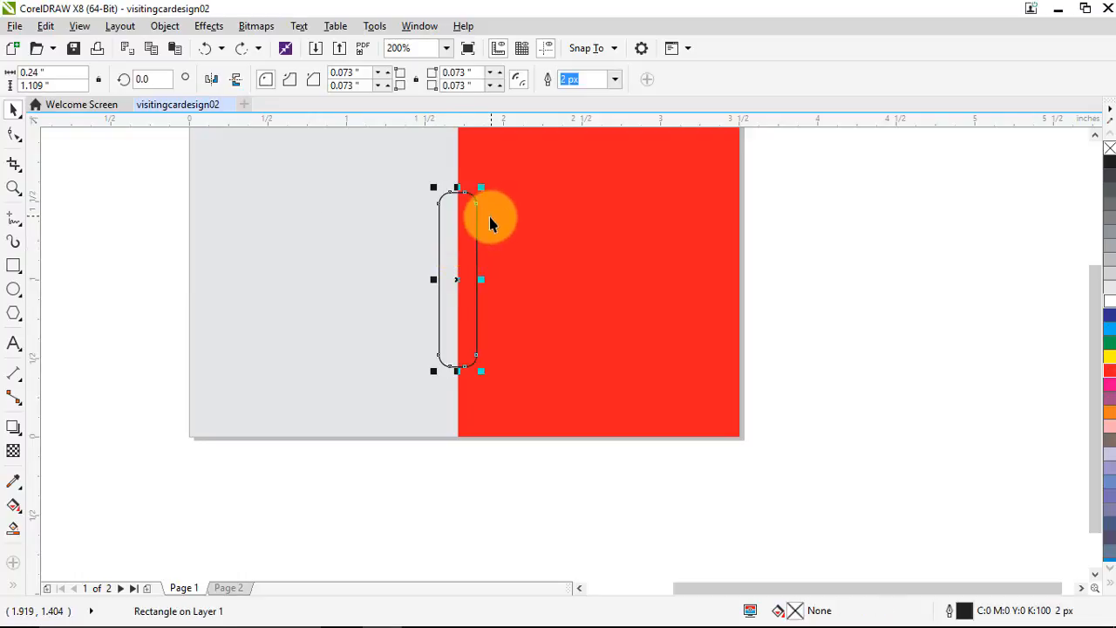
# Trim the red half with the rounded rectangle, then delete the rounded outline shape
pyautogui.keyDown('shift'); pyautogui.click(528, 219); pyautogui.keyUp('shift')
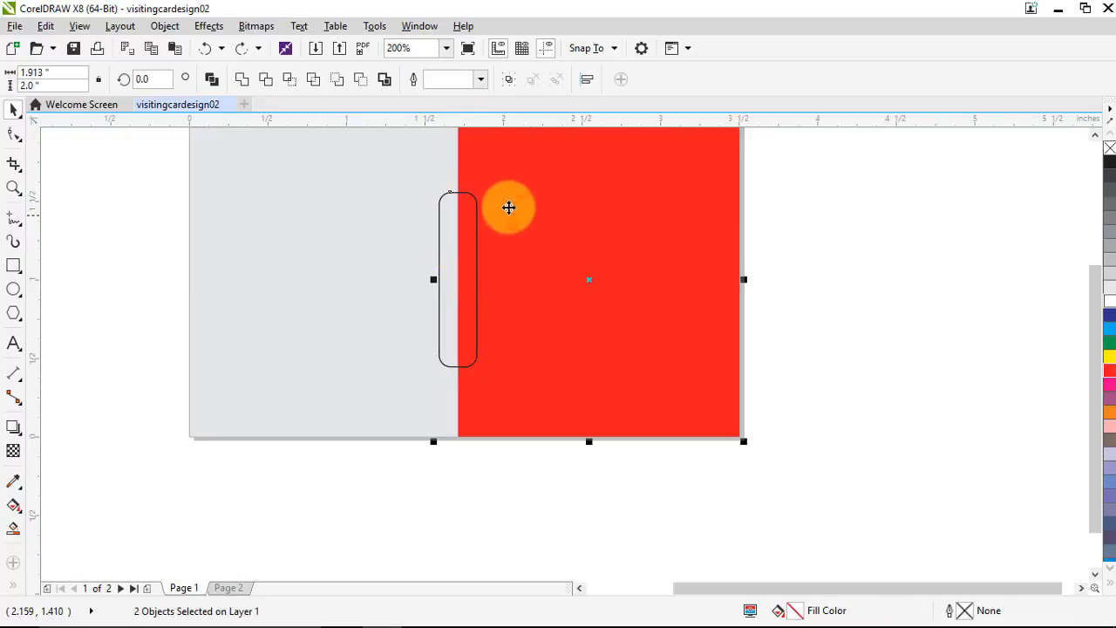
pyautogui.click(266, 84)
pyautogui.click(794, 355)
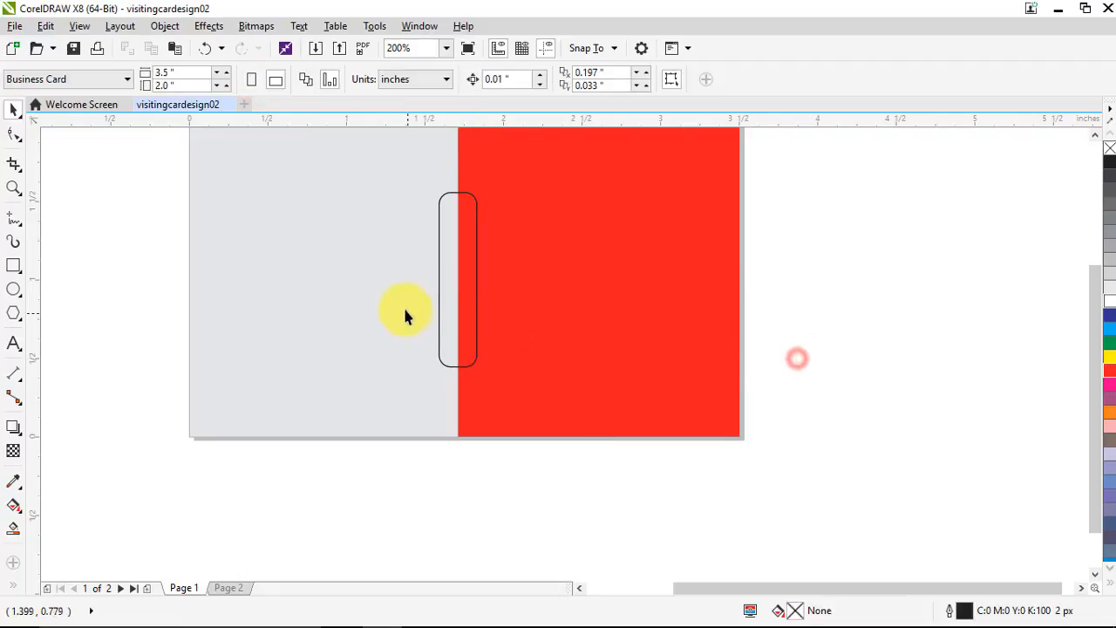
pyautogui.click(442, 310)
pyautogui.press('Delete')
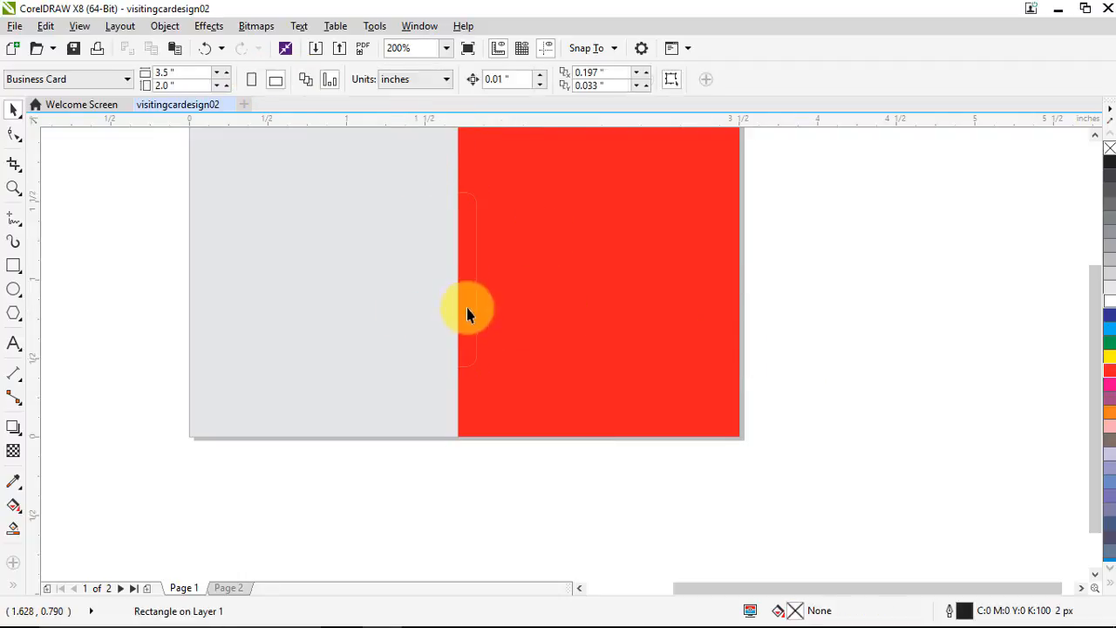
pyautogui.click(462, 305)
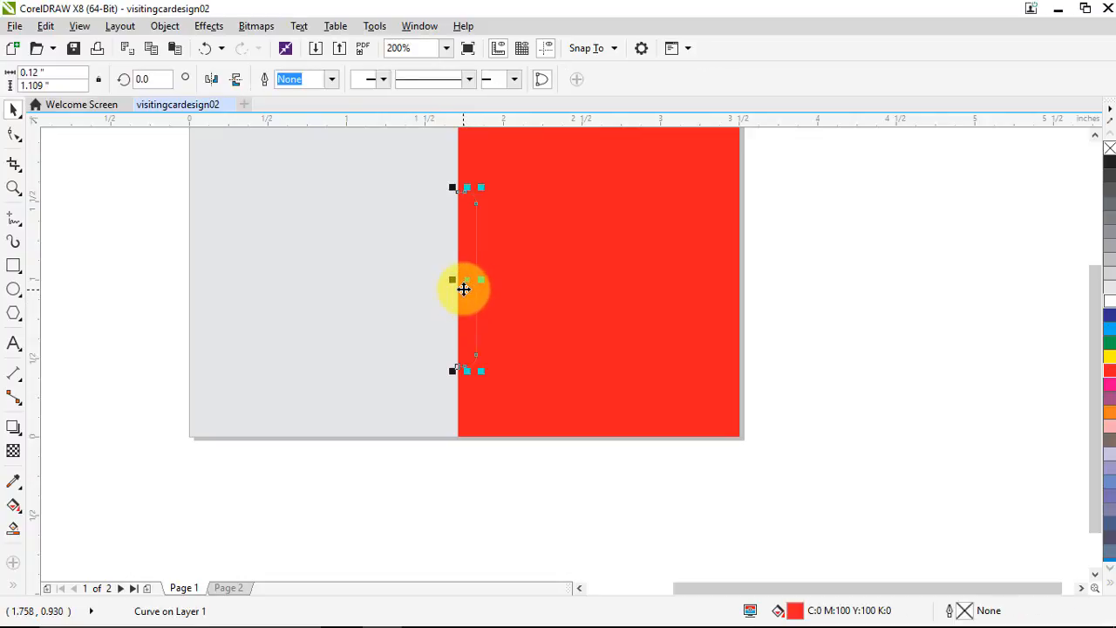
pyautogui.scroll(-1, 469, 286)
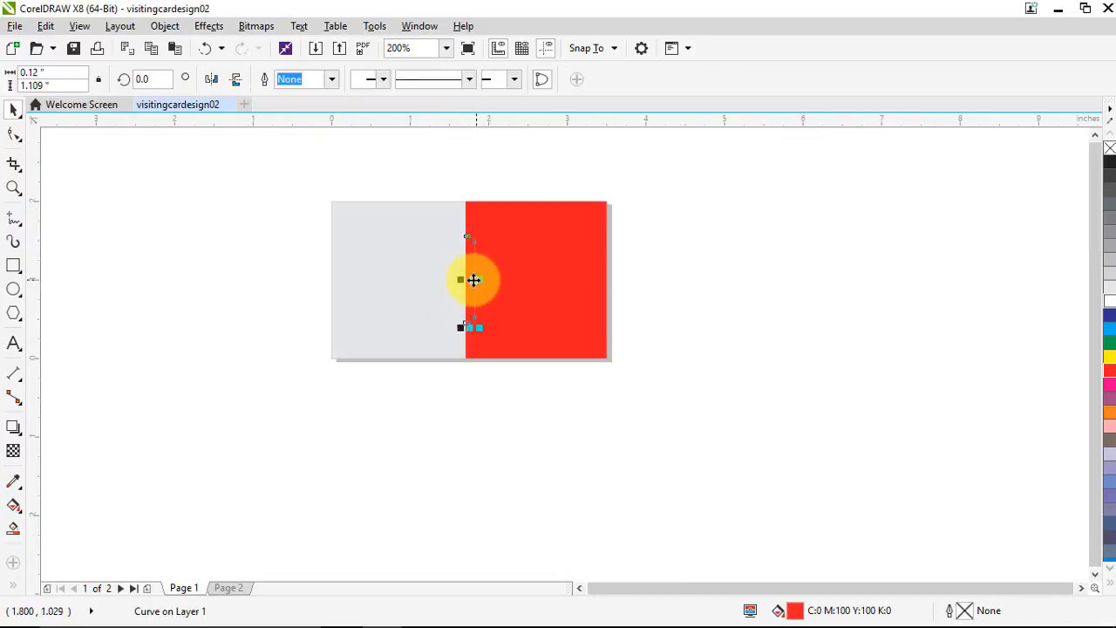
pyautogui.scroll(1, 465, 260)
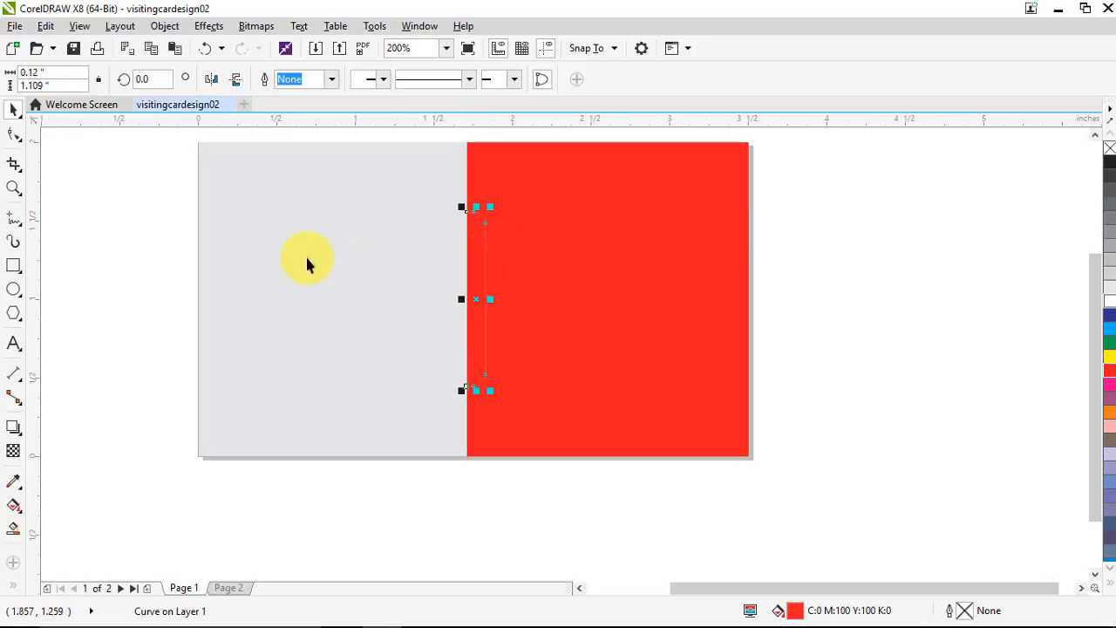
pyautogui.keyDown('shift'); pyautogui.click(237, 250); pyautogui.keyUp('shift')
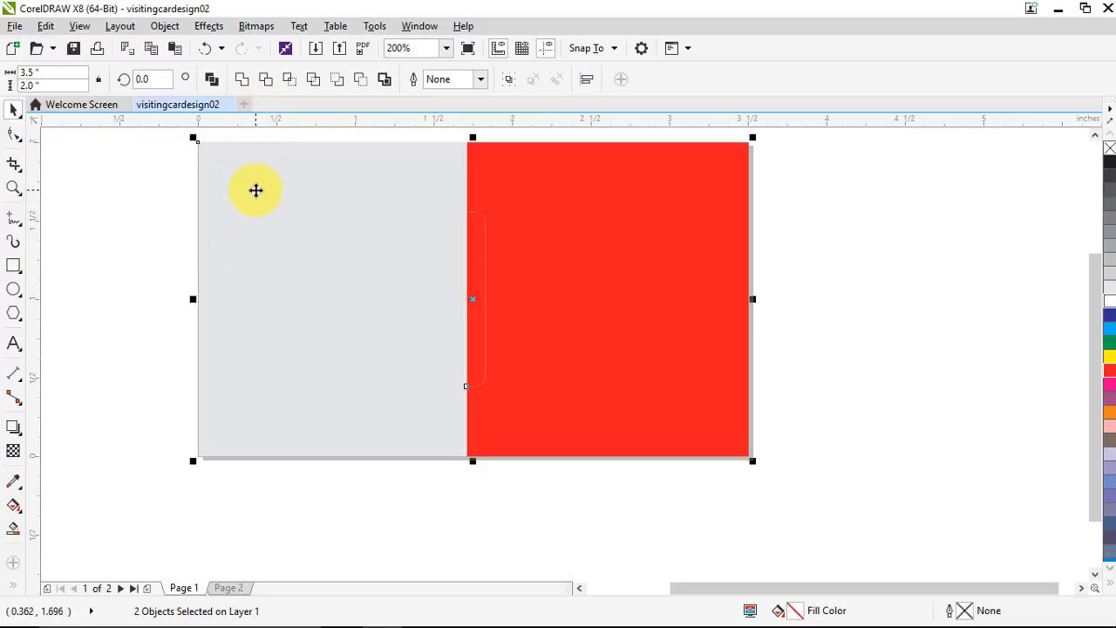
# Shift the red rounded tab onto the card's left edge, leaving a grey notch behind
pyautogui.press('r')
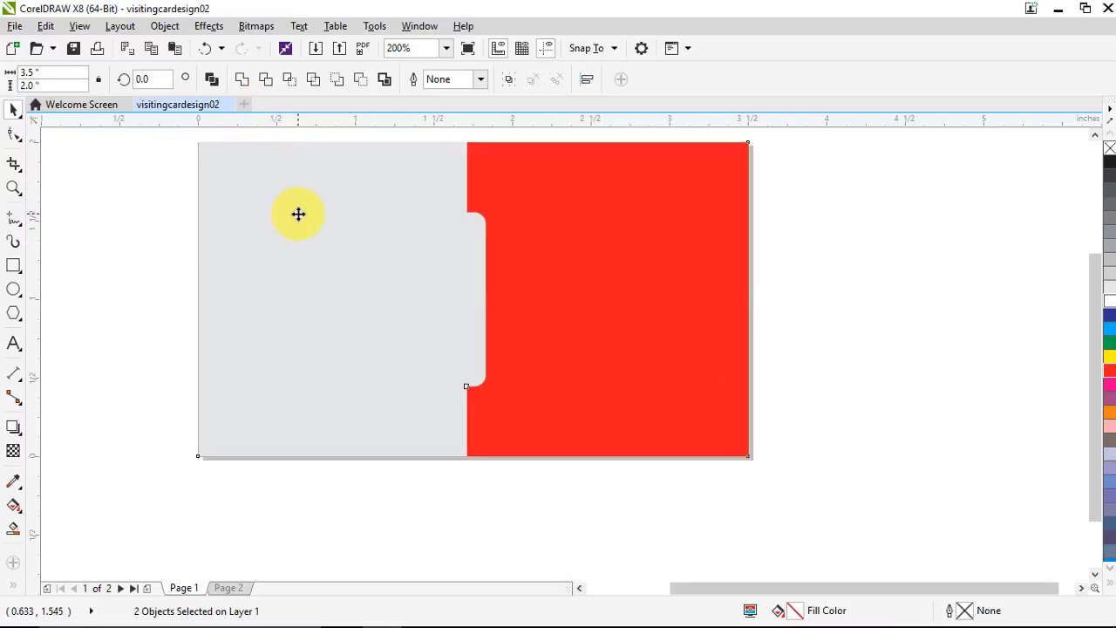
pyautogui.hotkey('ctrl', 'z')
pyautogui.press('l')
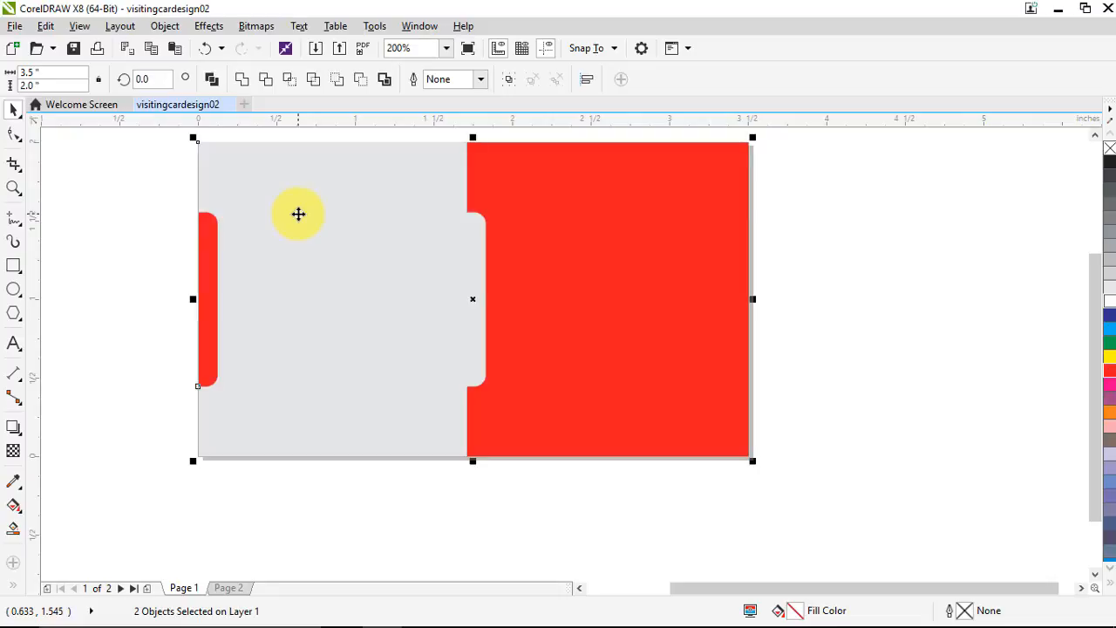
pyautogui.click(161, 249)
pyautogui.scroll(-2, 287, 261)
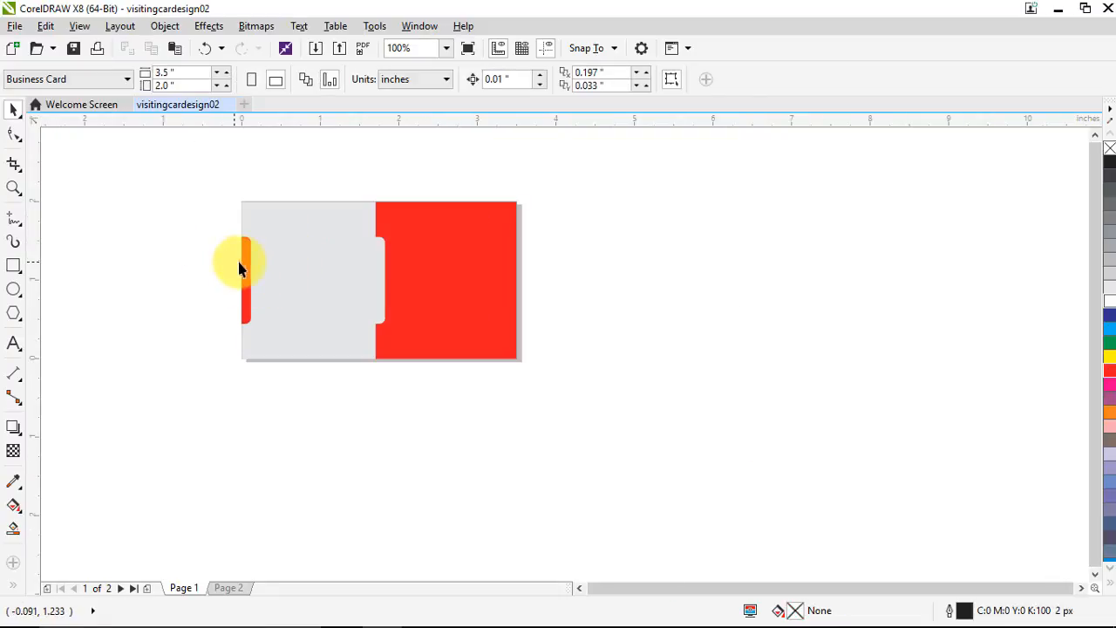
pyautogui.scroll(-2, 259, 252)
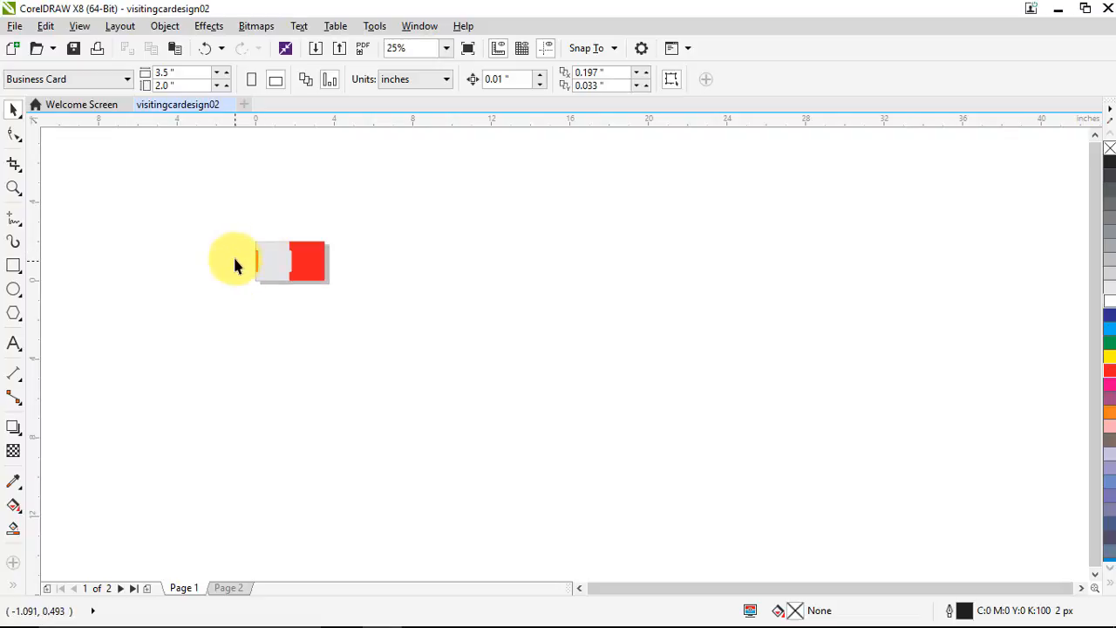
pyautogui.scroll(2, 233, 254)
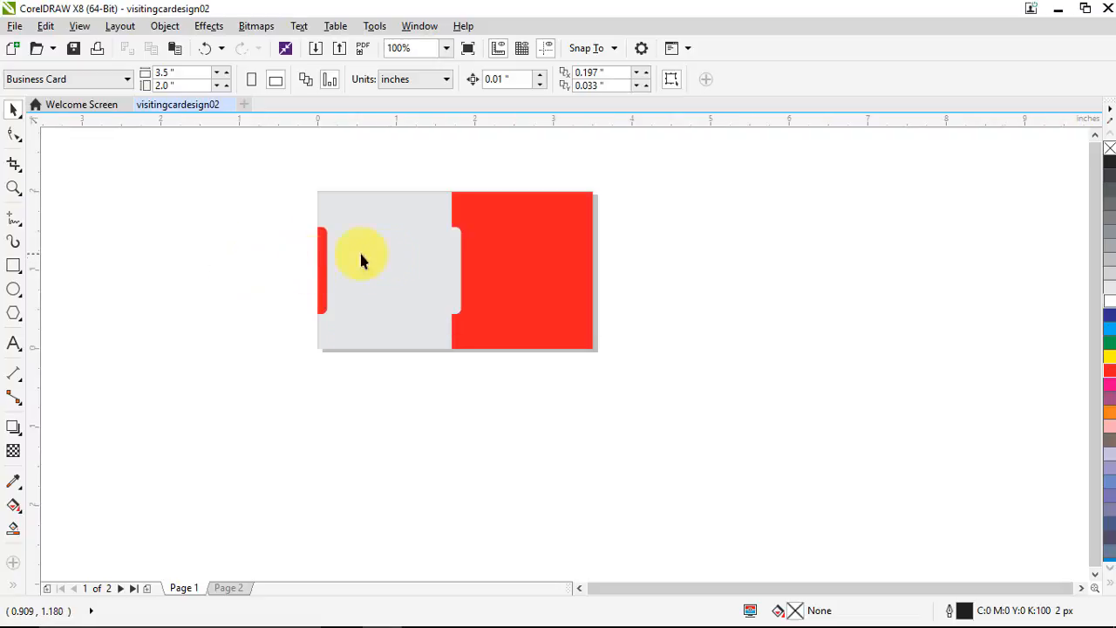
pyautogui.click(16, 341)
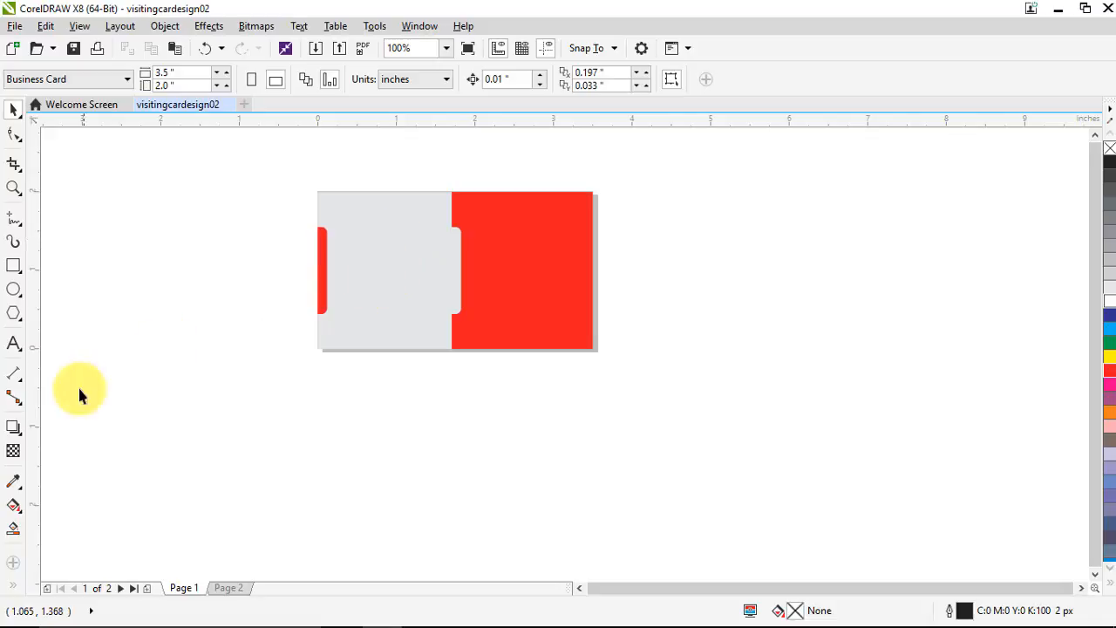
# Type BUSINESS in Arial on the grey panel beside the red tab
pyautogui.click(14, 342)
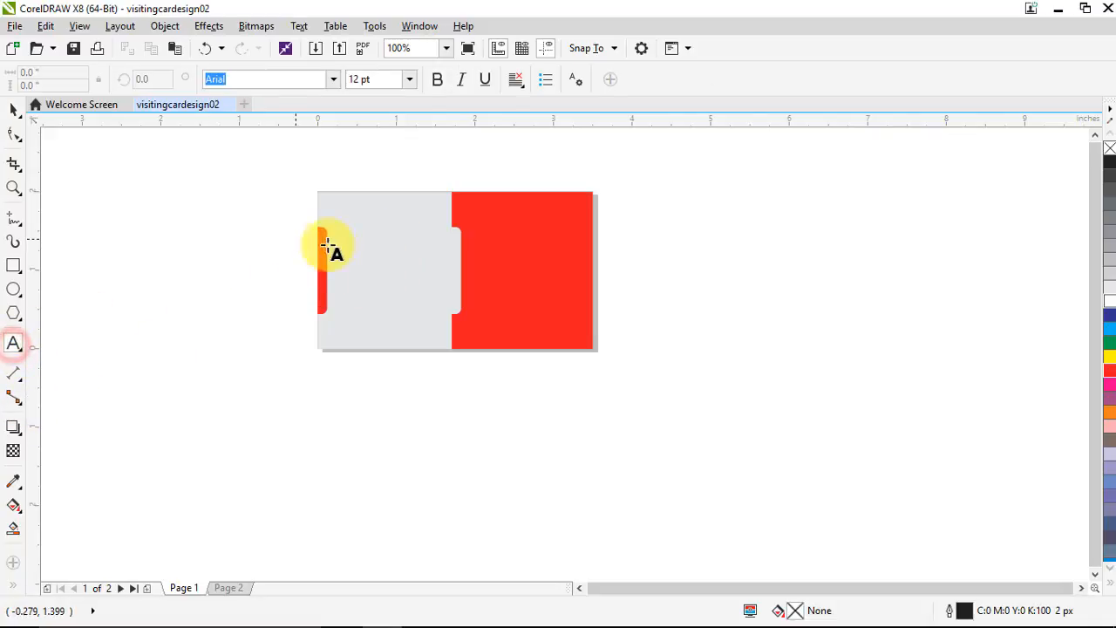
pyautogui.scroll(1, 350, 248)
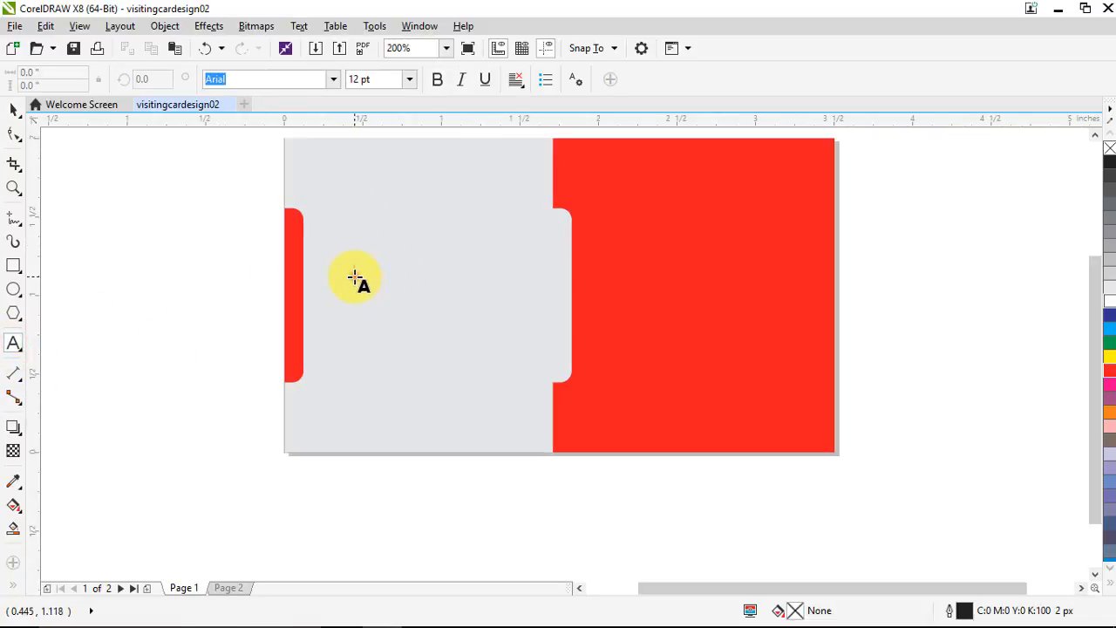
pyautogui.click(356, 277)
pyautogui.click(16, 109)
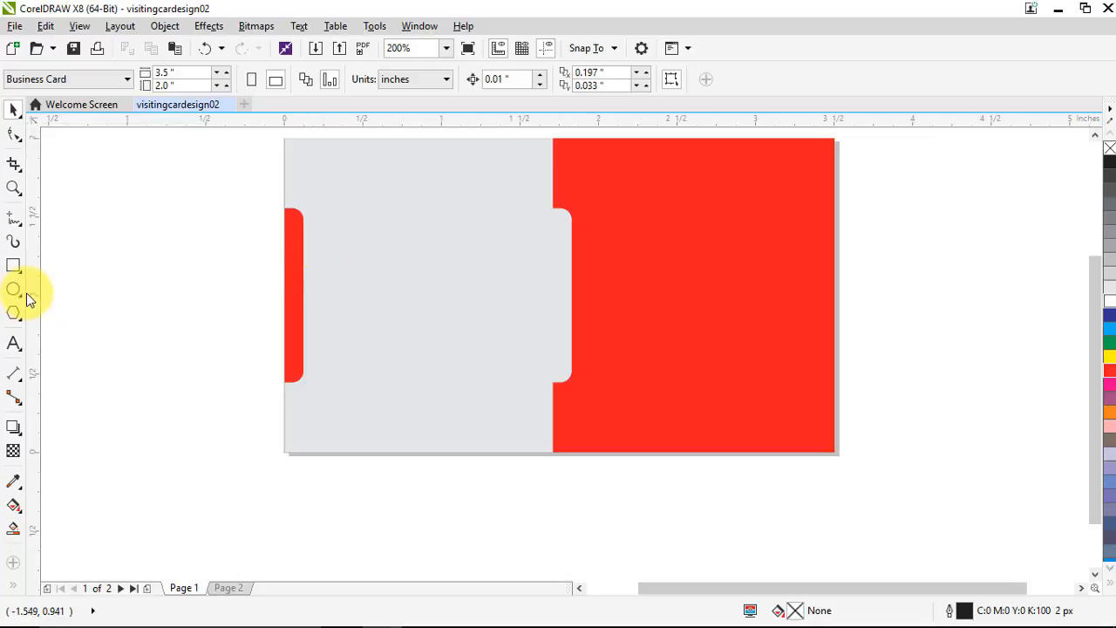
pyautogui.click(13, 343)
pyautogui.click(339, 267)
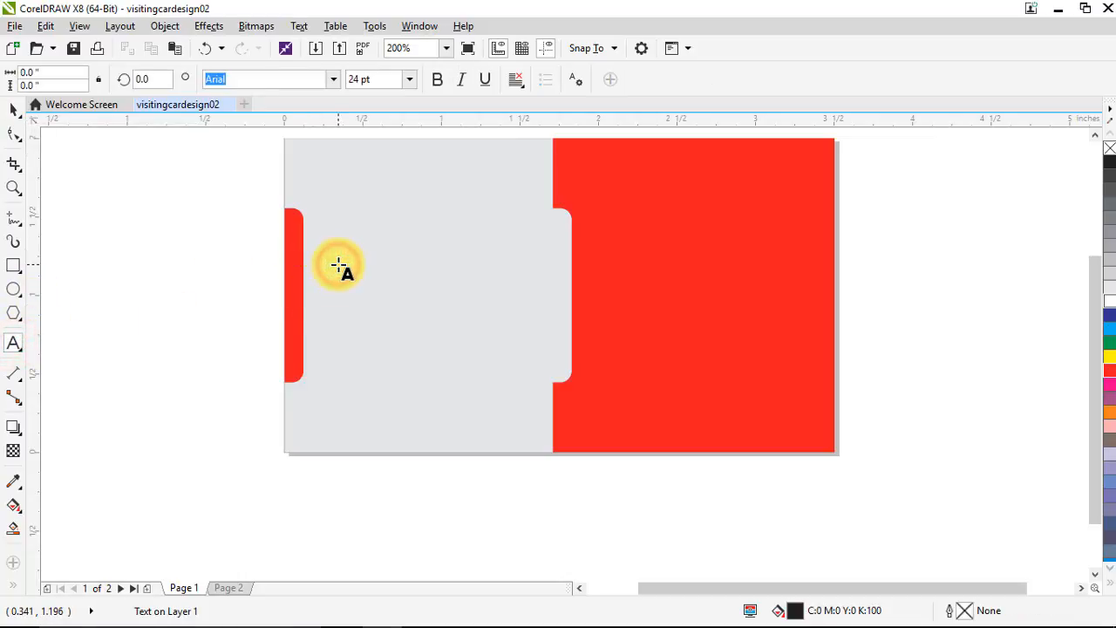
pyautogui.write('BUSINESS')
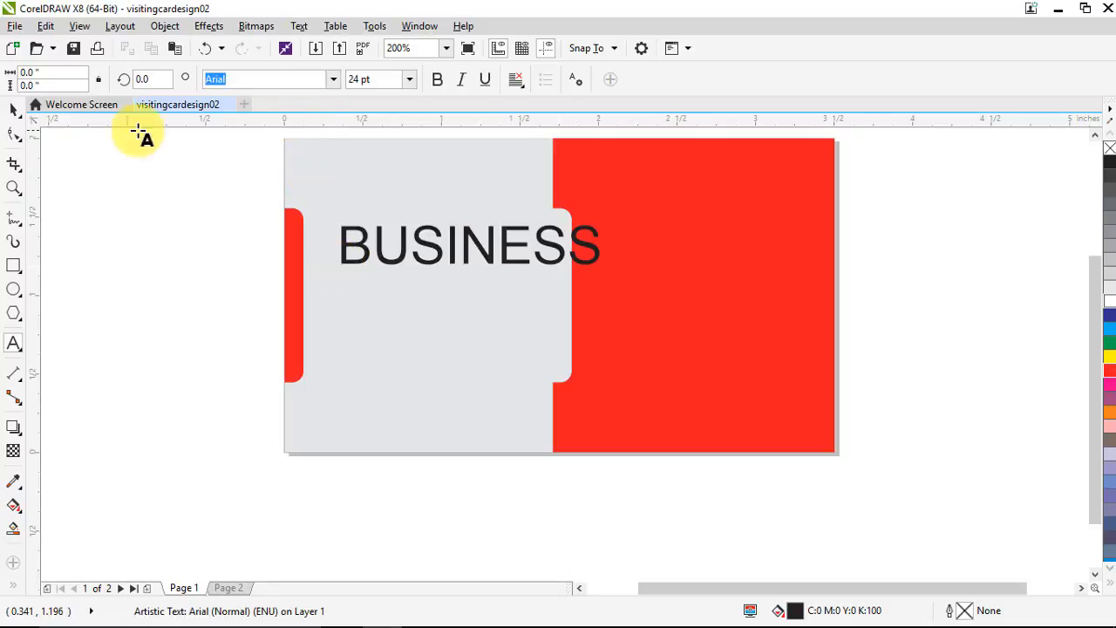
# Scale BUSINESS down to about 16.13 pt and position it on the grey panel
pyautogui.click(13, 109)
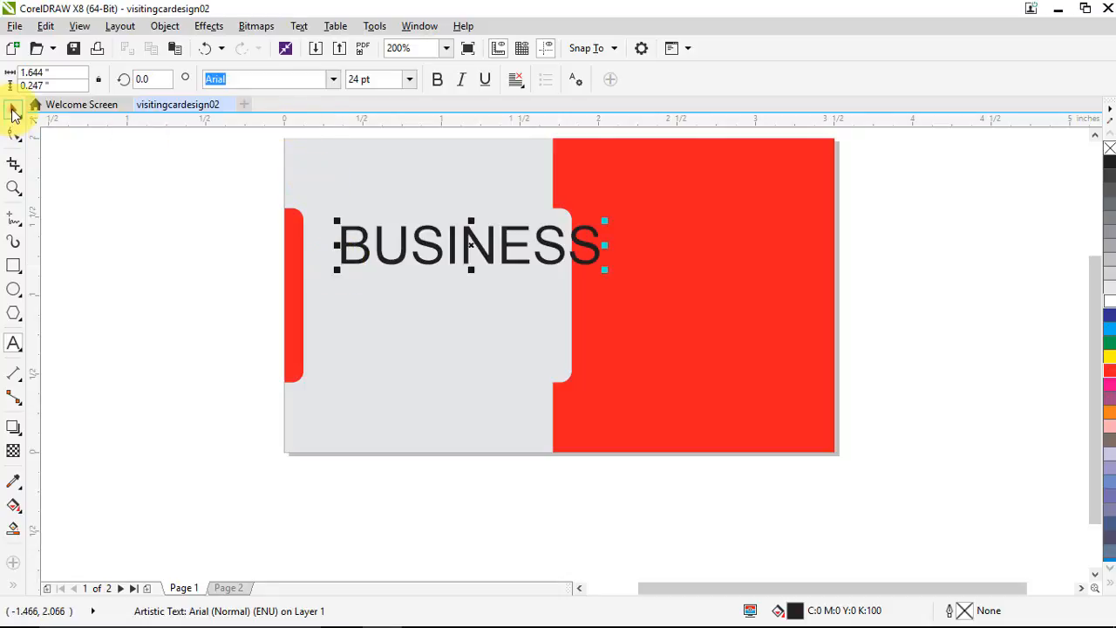
pyautogui.moveTo(610, 218); pyautogui.dragTo(553, 229)
pyautogui.moveTo(499, 255); pyautogui.dragTo(492, 290)
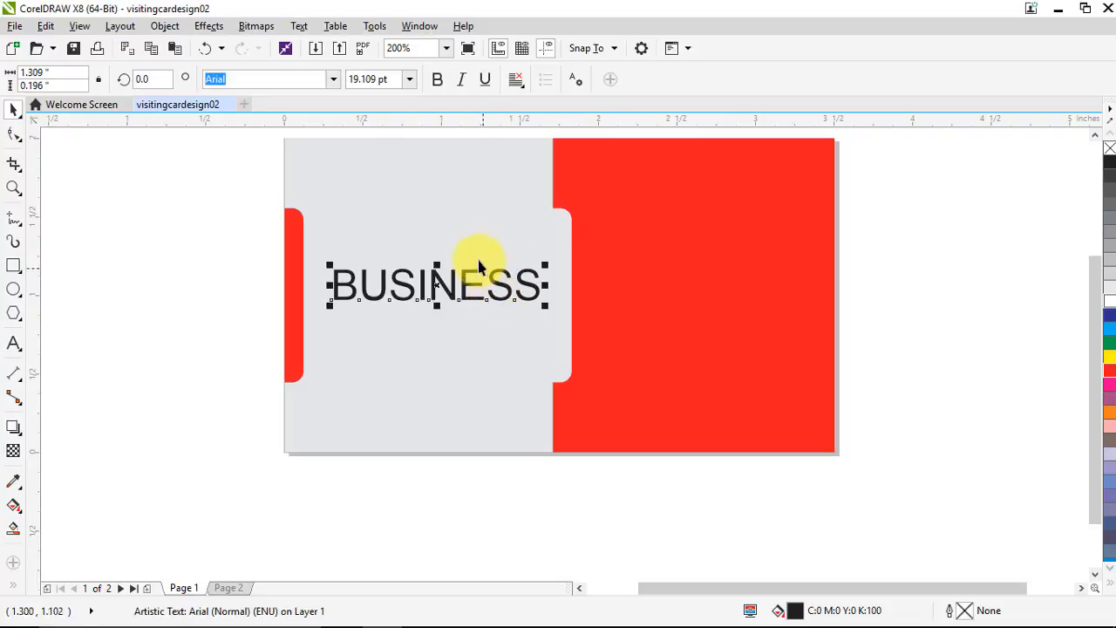
pyautogui.click(225, 255)
pyautogui.scroll(-2, 428, 270)
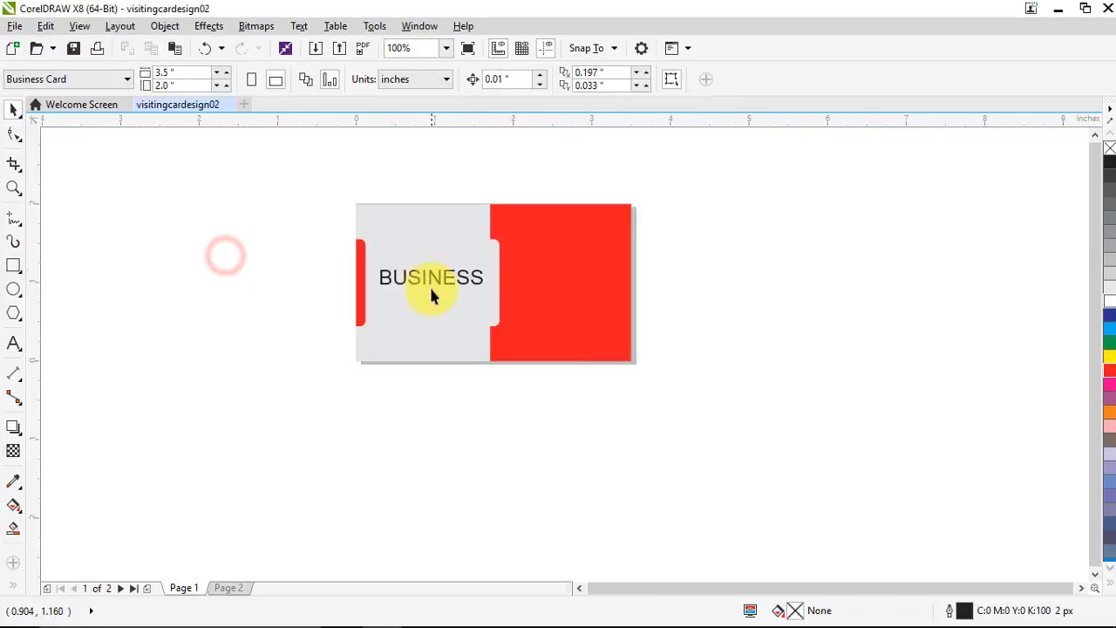
pyautogui.scroll(2, 424, 281)
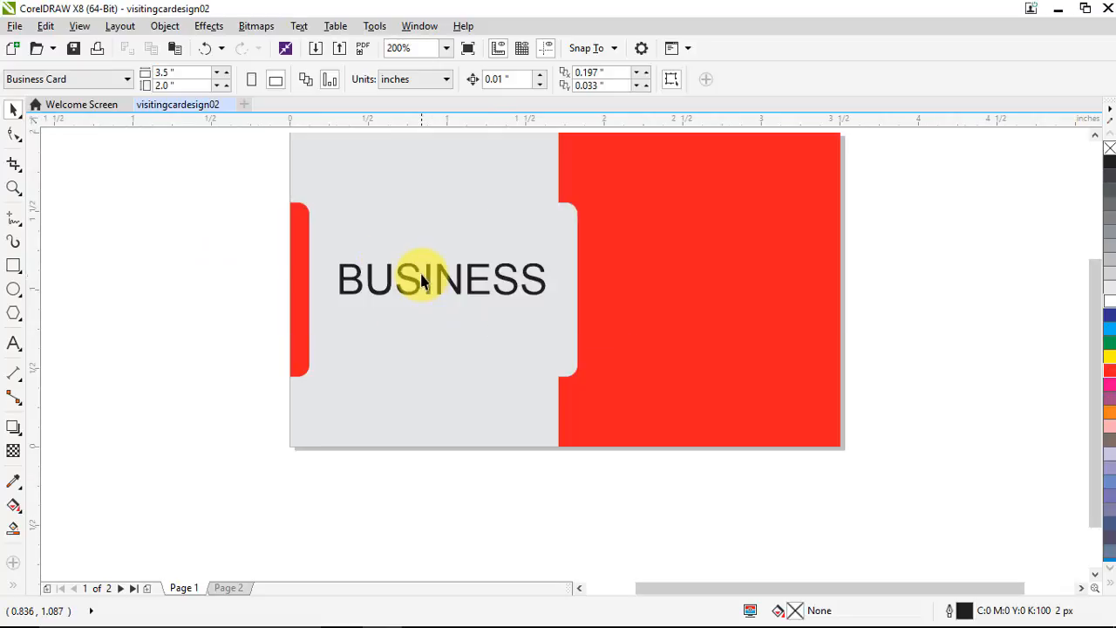
pyautogui.click(428, 286)
pyautogui.moveTo(530, 263); pyautogui.dragTo(524, 237)
# Replace BUSINESS with the designer's name, shrink it to 13.316 pt and make it bold
pyautogui.click(14, 343)
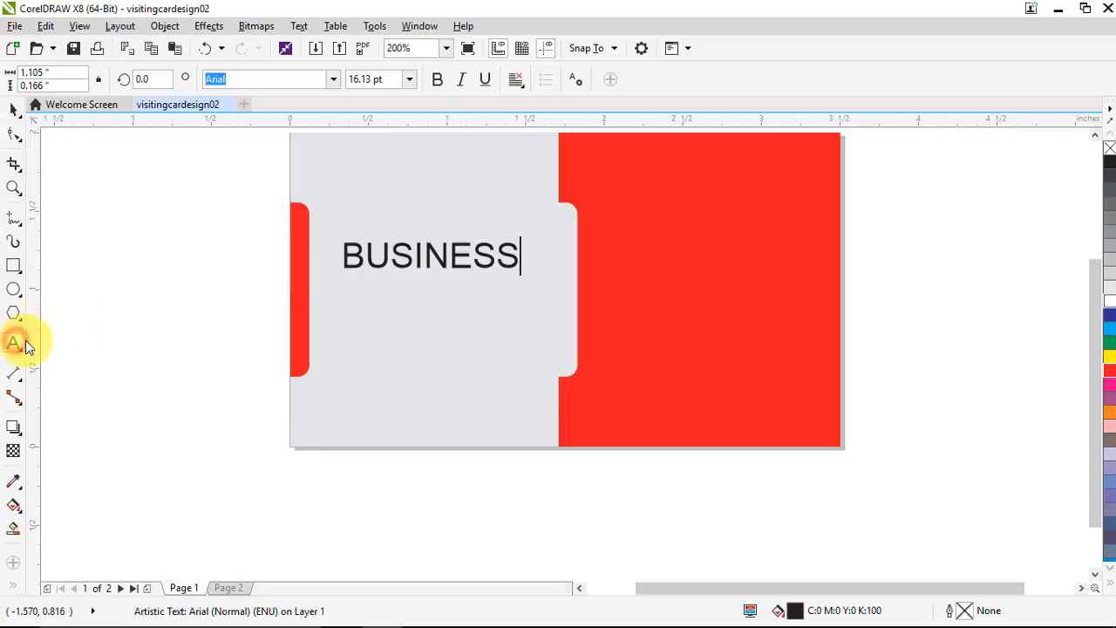
pyautogui.hotkey('ctrl', 'a')
pyautogui.write('dhee')
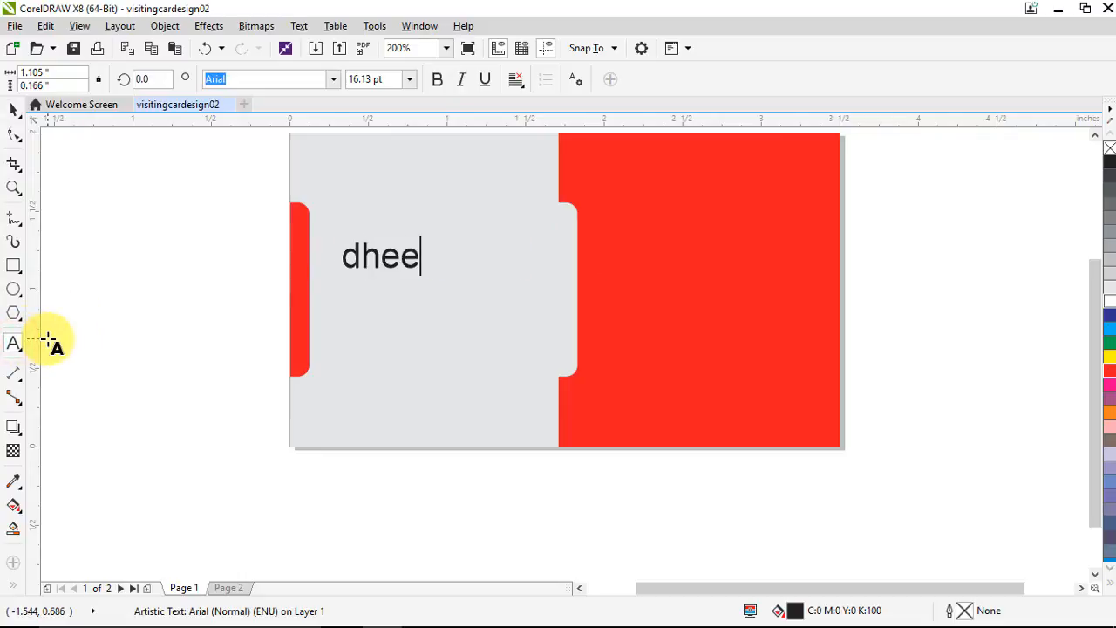
pyautogui.write('HEERENRA')
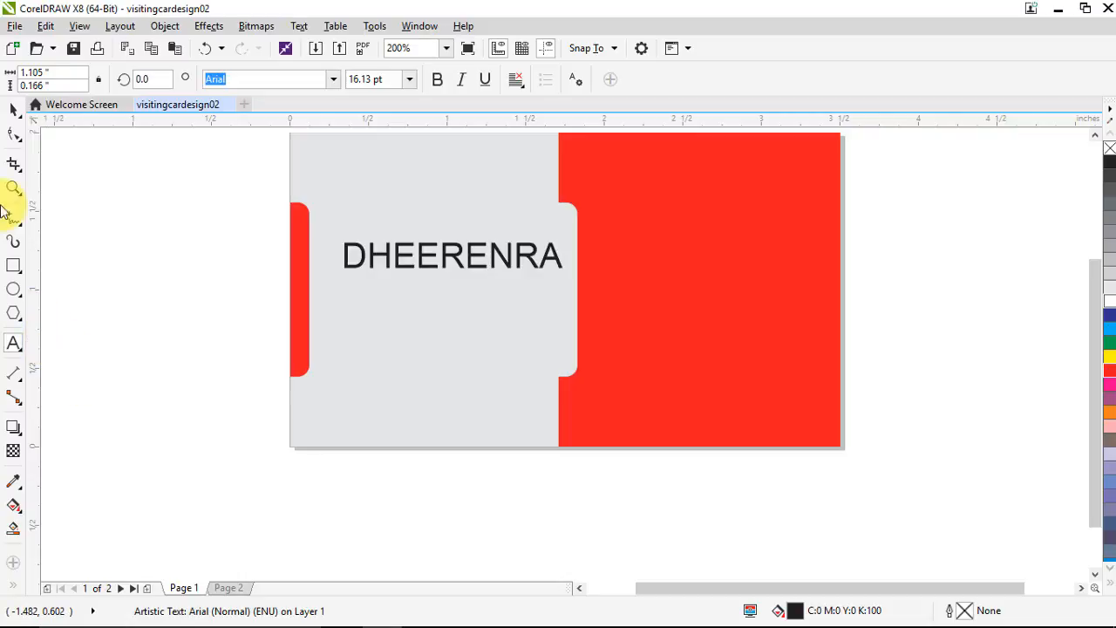
pyautogui.click(13, 109)
pyautogui.moveTo(563, 244); pyautogui.dragTo(489, 250)
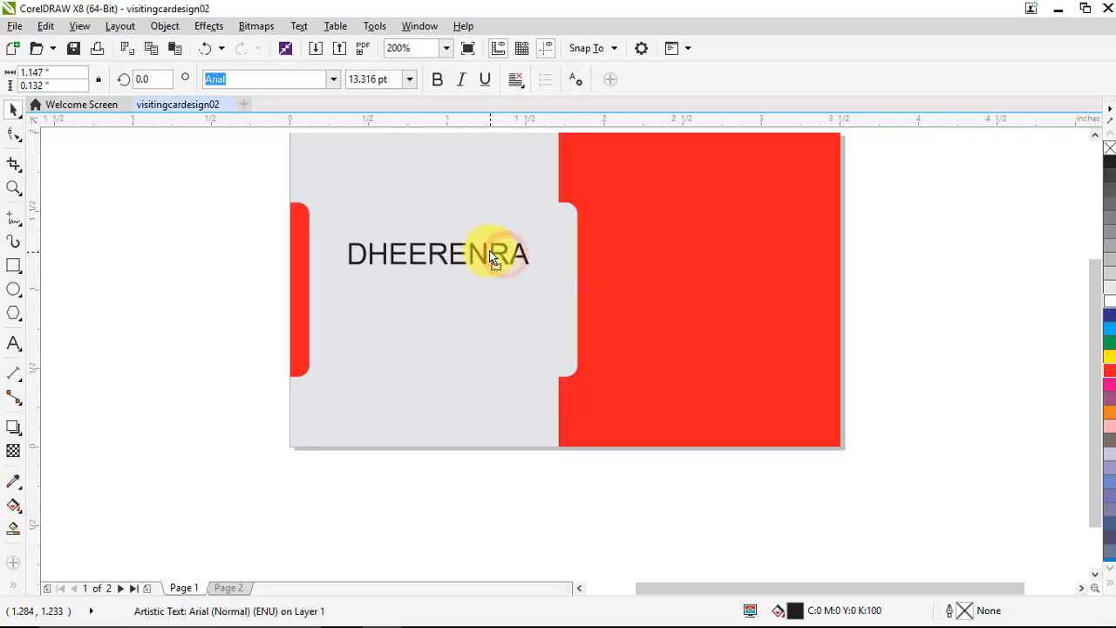
pyautogui.click(436, 80)
# Duplicate the name line below and retype the copy as (Graphic Designer)
pyautogui.moveTo(433, 255); pyautogui.dragTo(427, 294)
pyautogui.rightClick(428, 295)
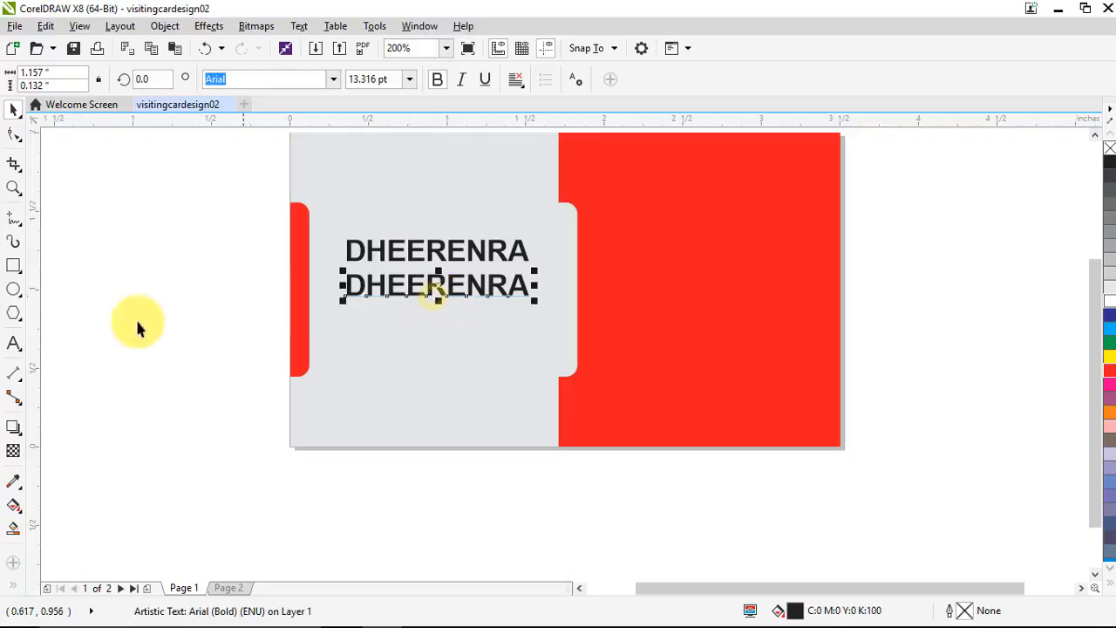
pyautogui.click(18, 342)
pyautogui.hotkey('ctrl', 'a')
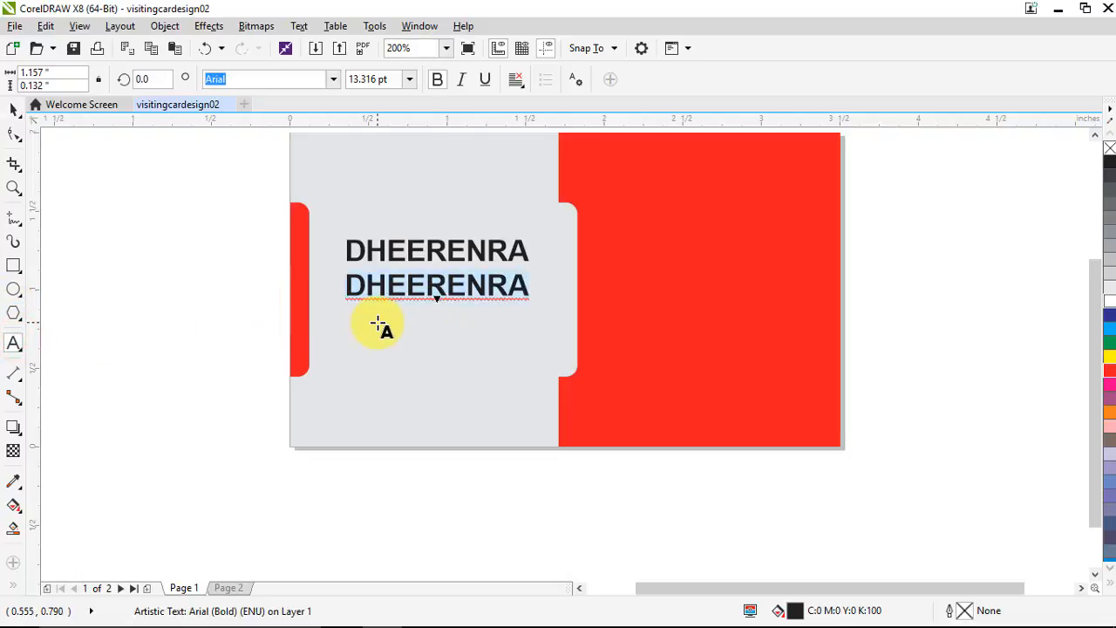
pyautogui.write('()')
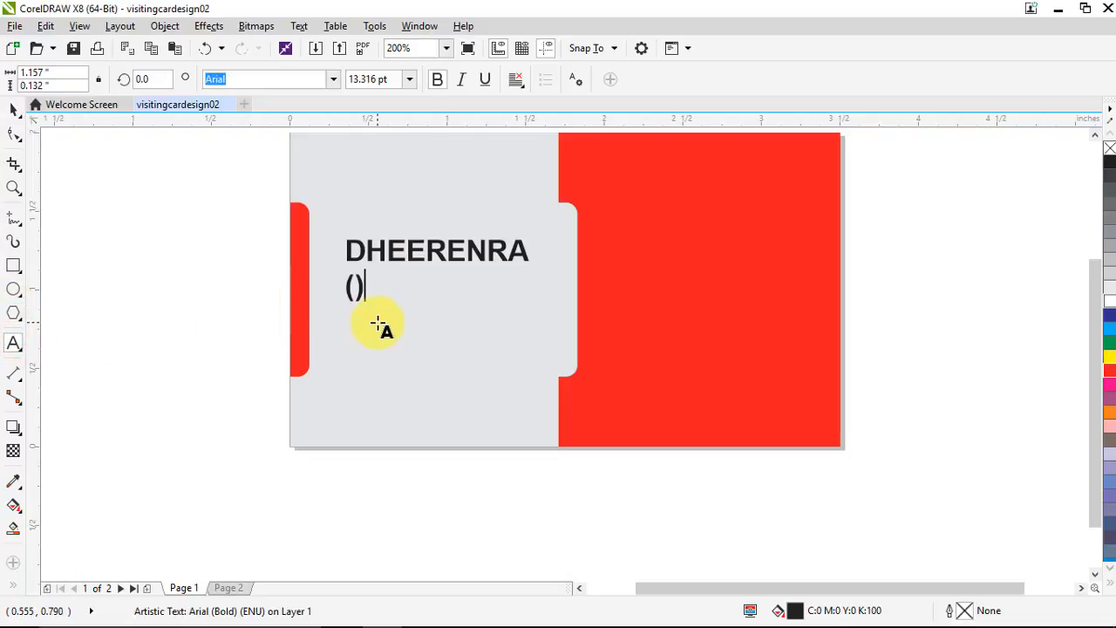
pyautogui.write('Graphic Desi')
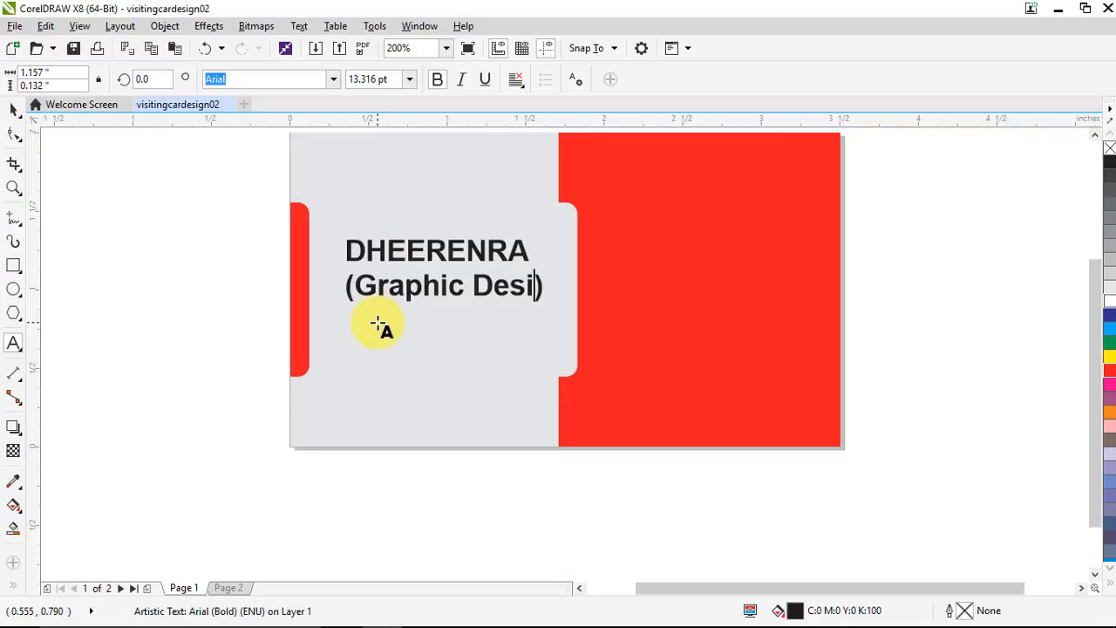
pyautogui.write('gner')
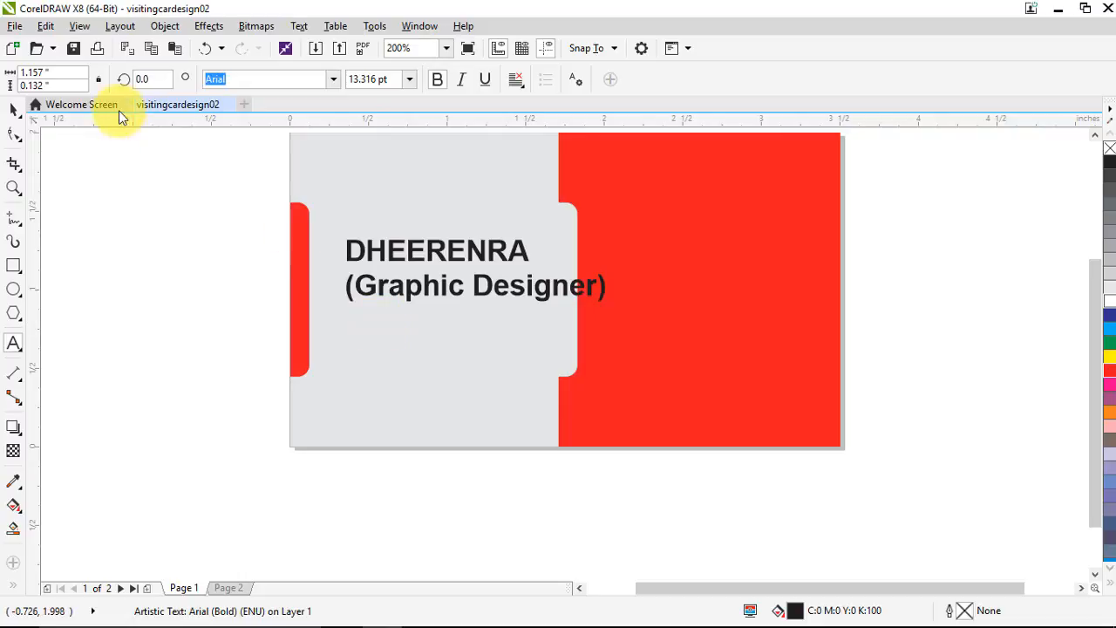
# Set the (Graphic Designer) line to the Freehand521 BT font and shrink it slightly
pyautogui.click(13, 109)
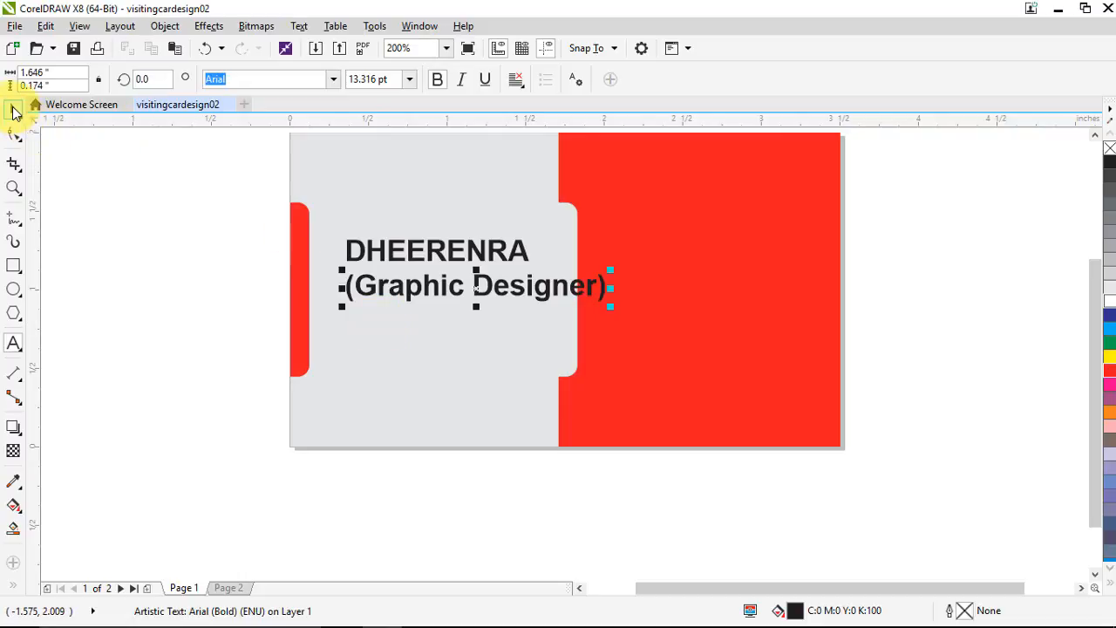
pyautogui.click(332, 81)
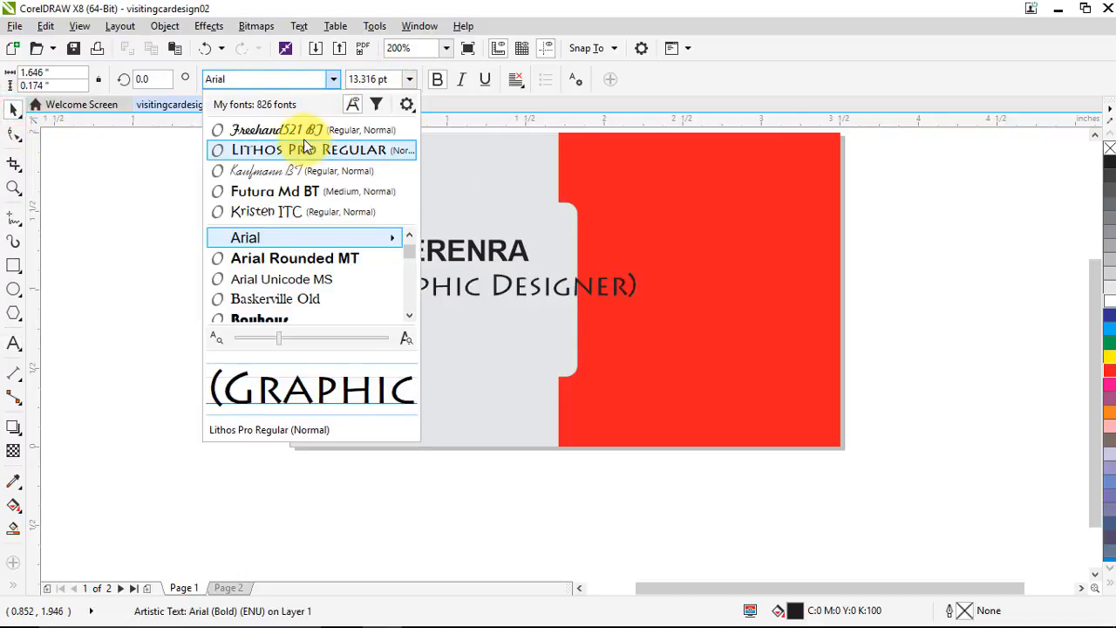
pyautogui.click(303, 140)
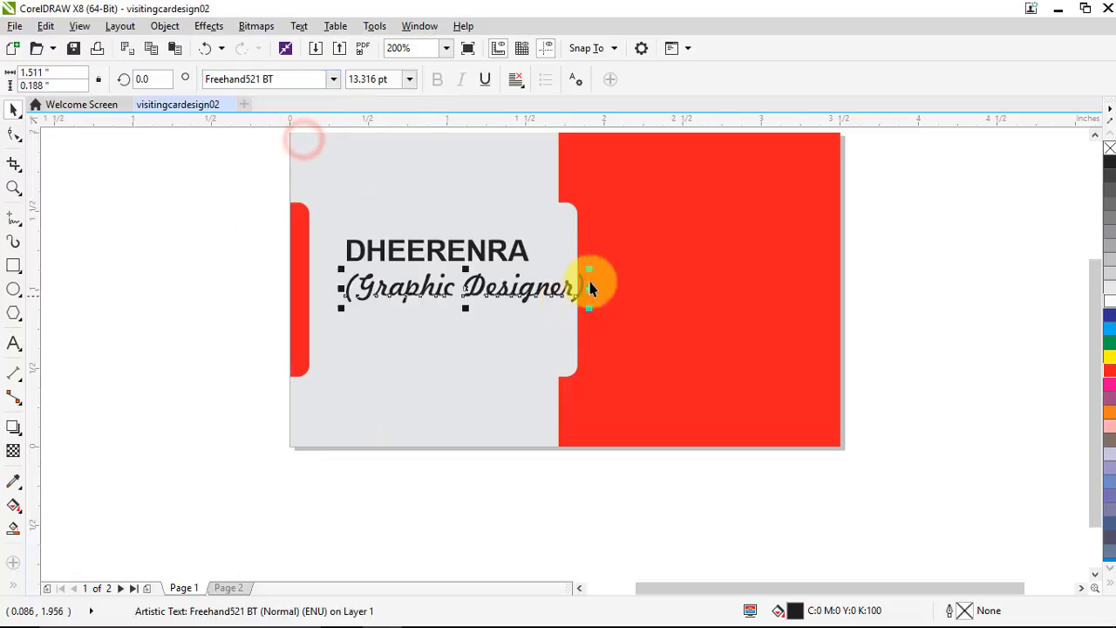
pyautogui.moveTo(588, 269); pyautogui.dragTo(501, 290)
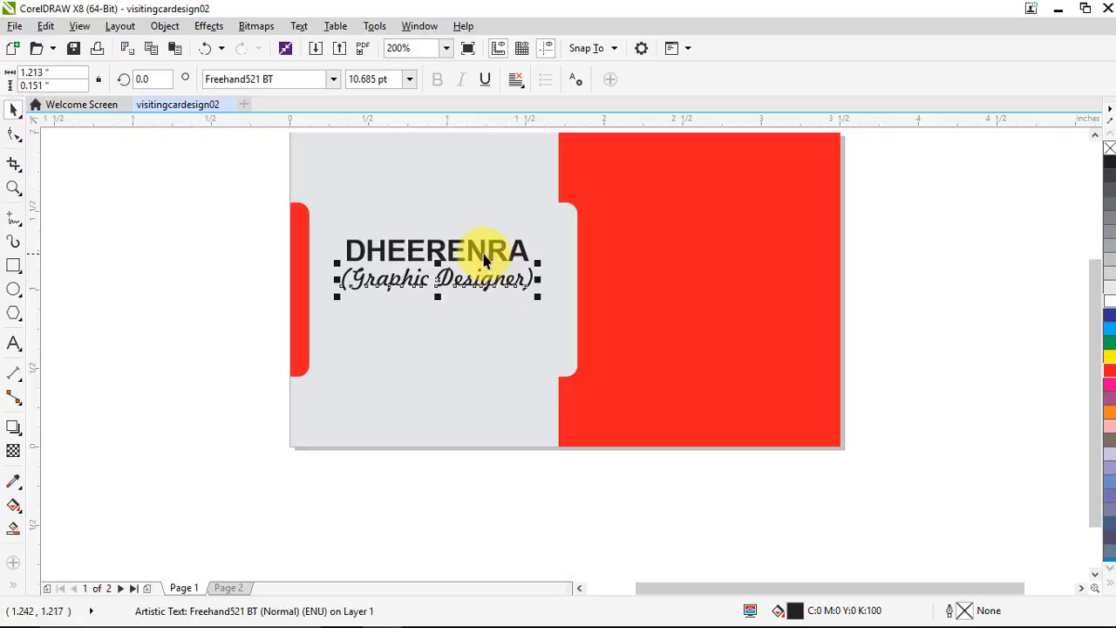
# Nudge the name and job-title lines closer together
pyautogui.keyDown('shift'); pyautogui.click(485, 260); pyautogui.keyUp('shift')
pyautogui.moveTo(481, 252); pyautogui.dragTo(485, 275)
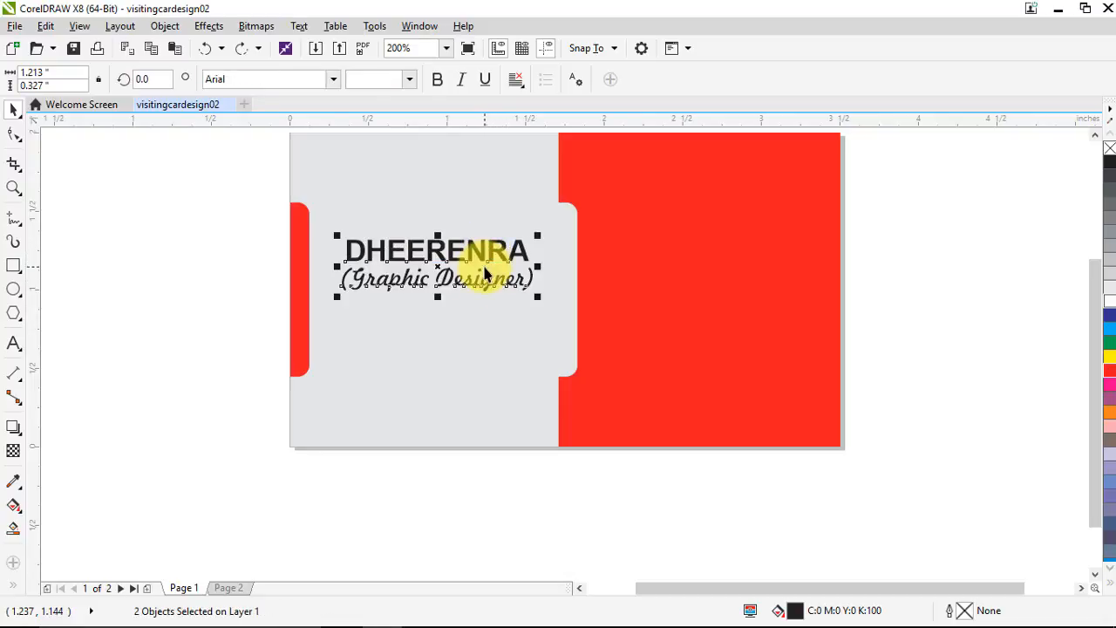
pyautogui.click(180, 293)
pyautogui.scroll(-2, 530, 258)
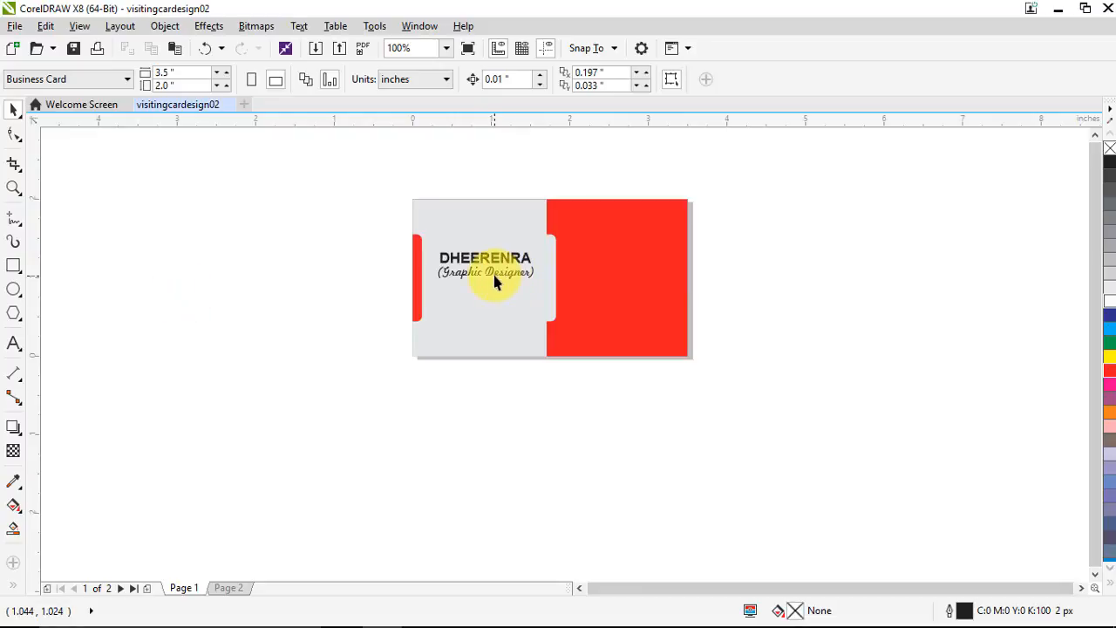
# Group the name and job title, trial centring on the red strip, then undo it
pyautogui.moveTo(354, 219); pyautogui.dragTo(476, 272)
pyautogui.hotkey('ctrl', 'g')
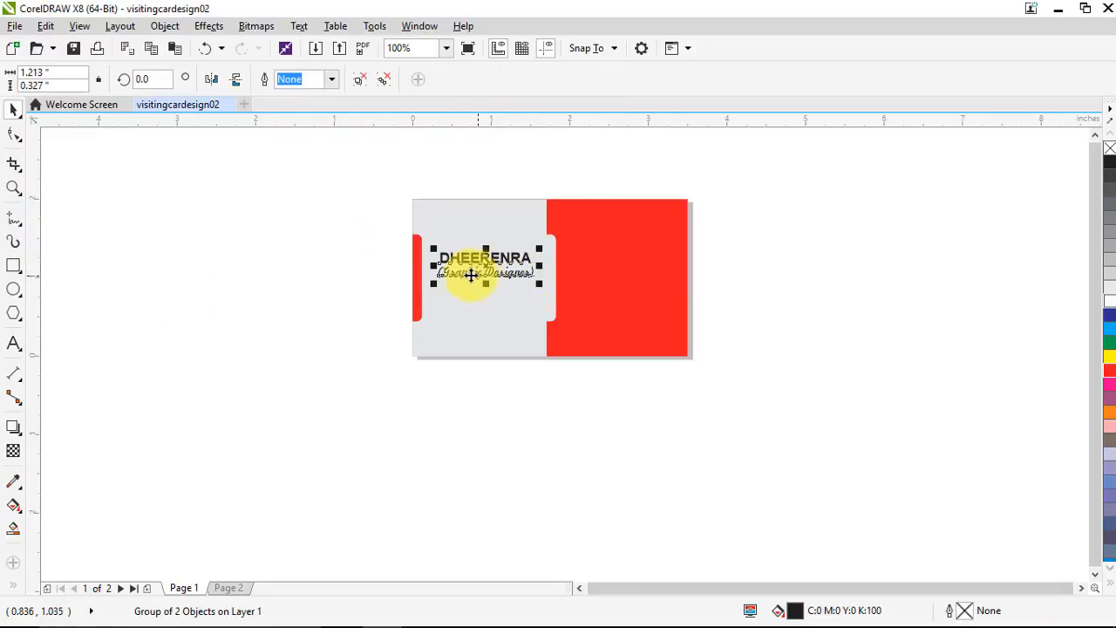
pyautogui.keyDown('shift'); pyautogui.click(417, 303); pyautogui.keyUp('shift')
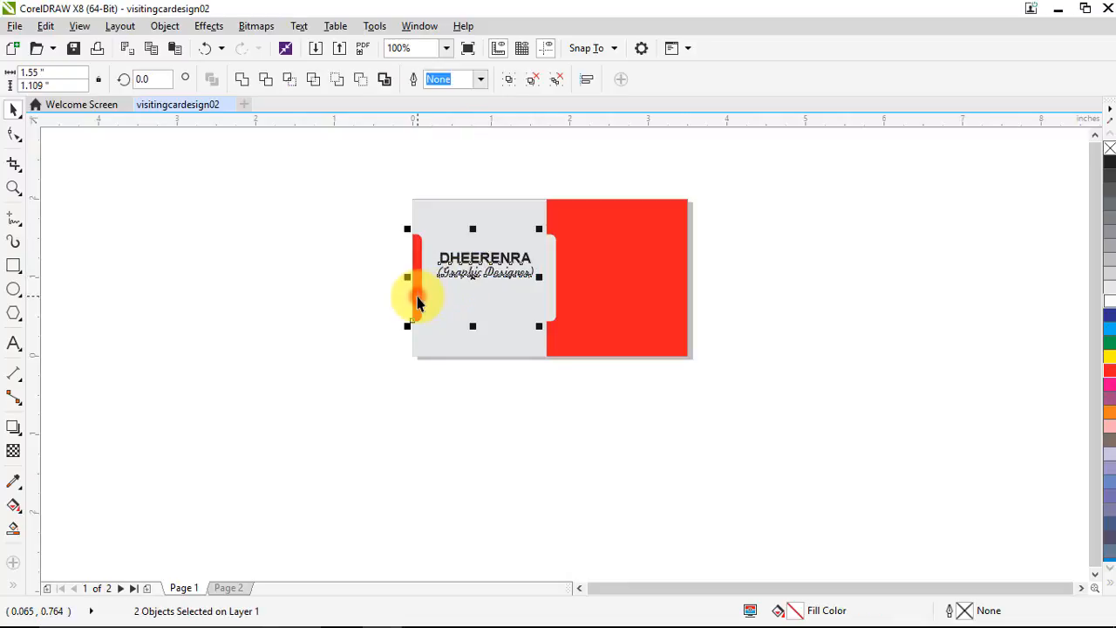
pyautogui.press('e')
pyautogui.hotkey('ctrl', 'z')
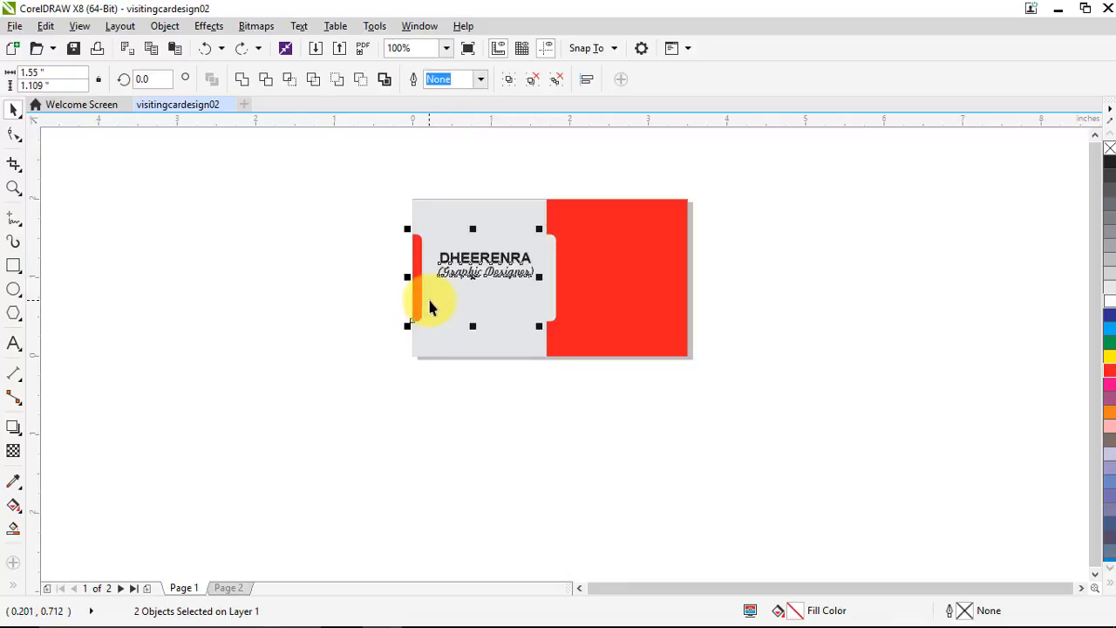
pyautogui.hotkey('ctrl', 'z')
pyautogui.click(288, 293)
pyautogui.scroll(-1, 485, 288)
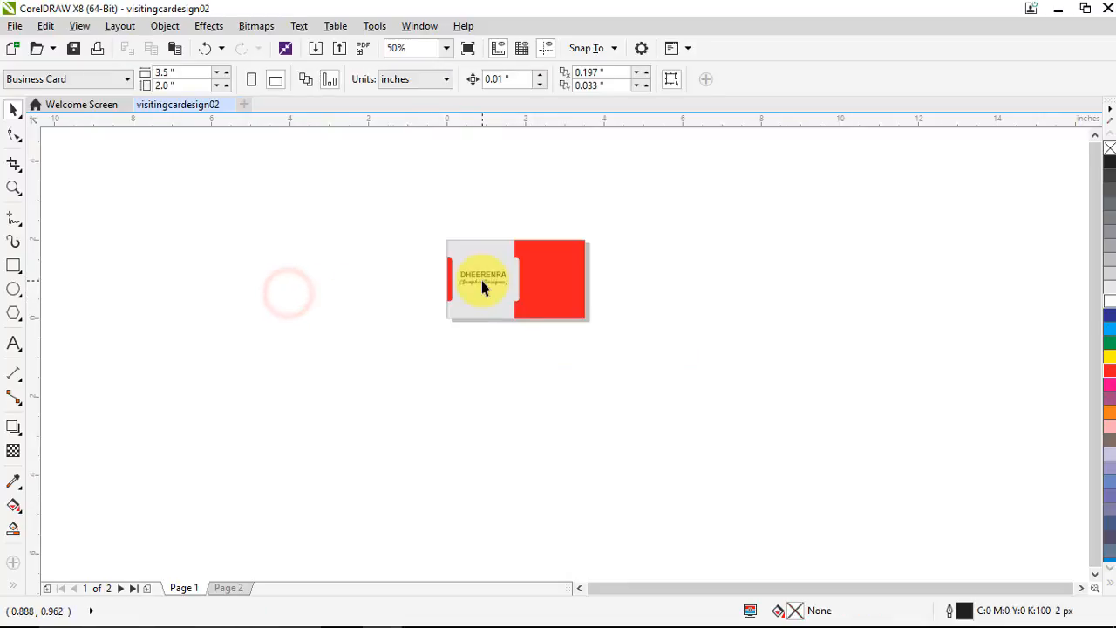
pyautogui.scroll(1, 511, 288)
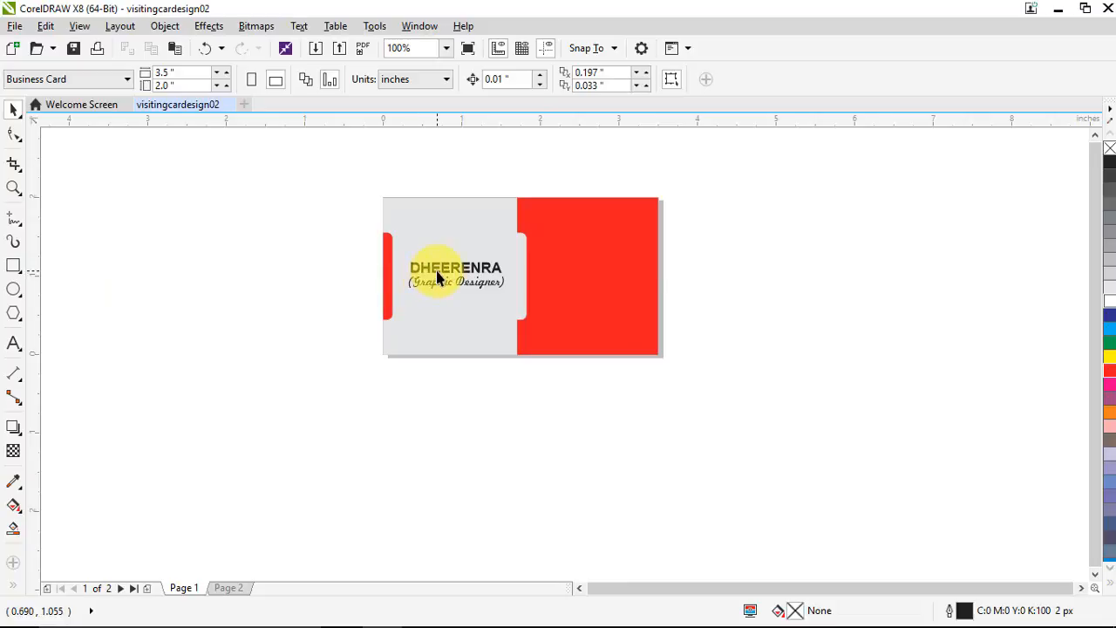
# Type the address line on the red panel and scale it down to about a third
pyautogui.click(14, 343)
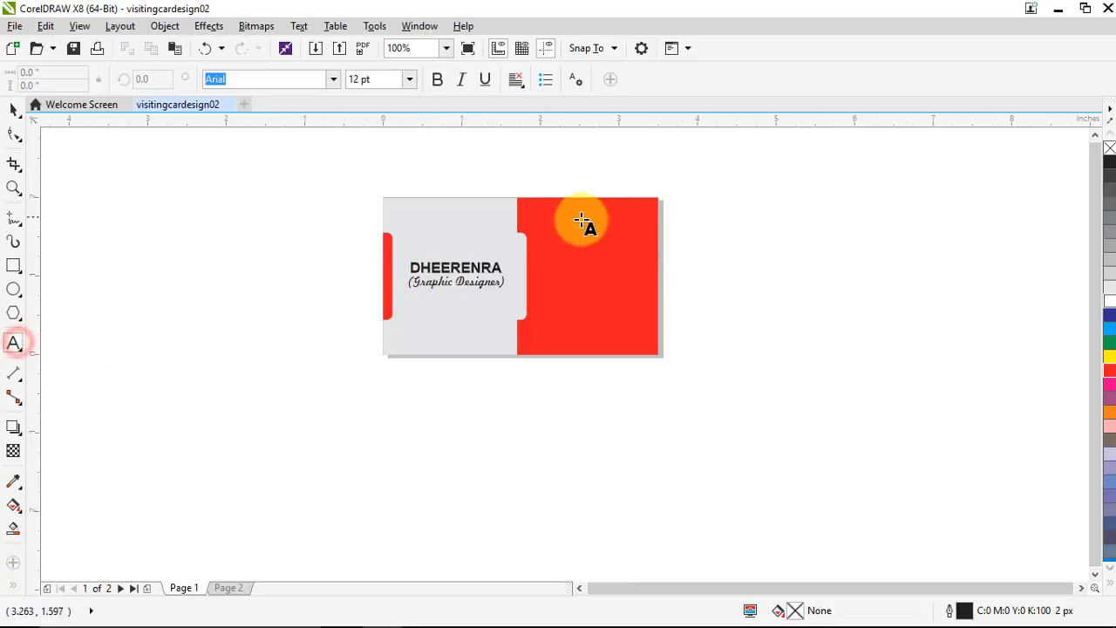
pyautogui.click(560, 242)
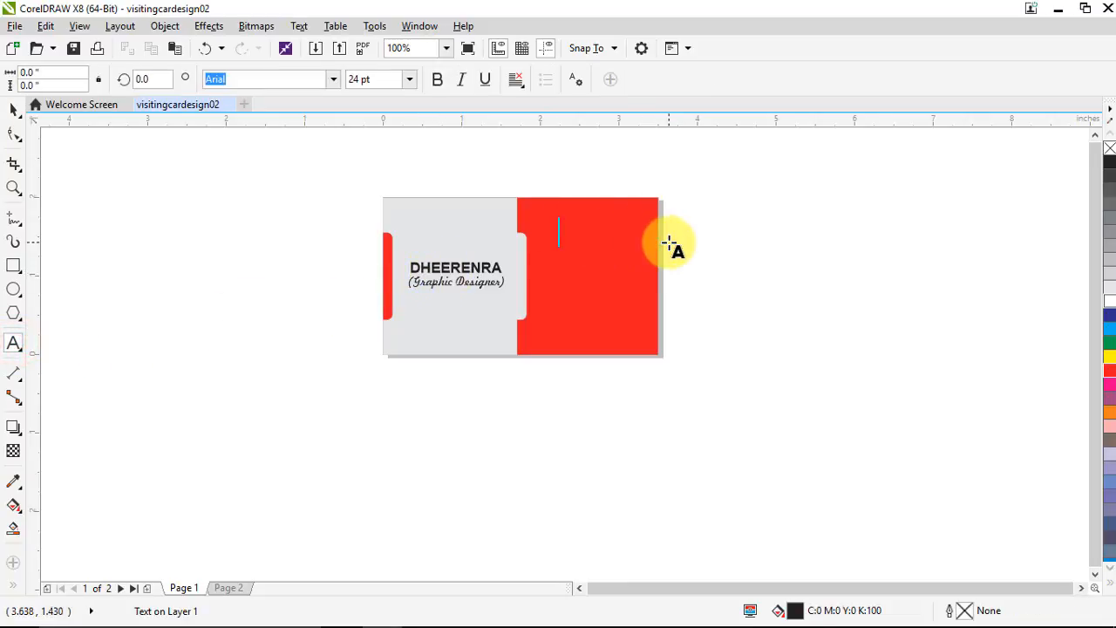
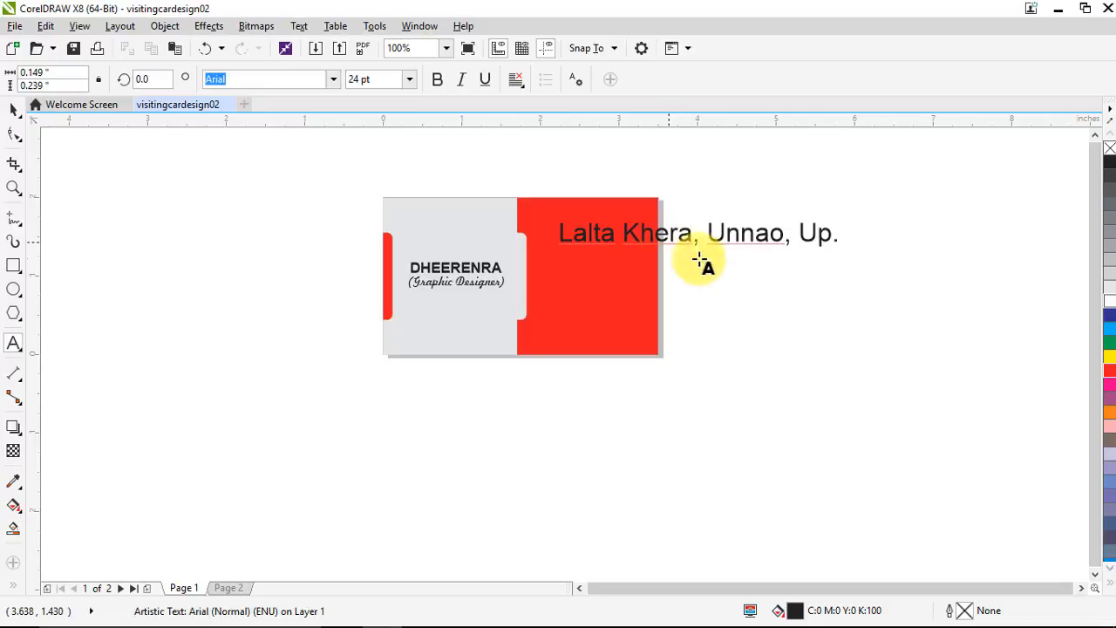
pyautogui.click(9, 108)
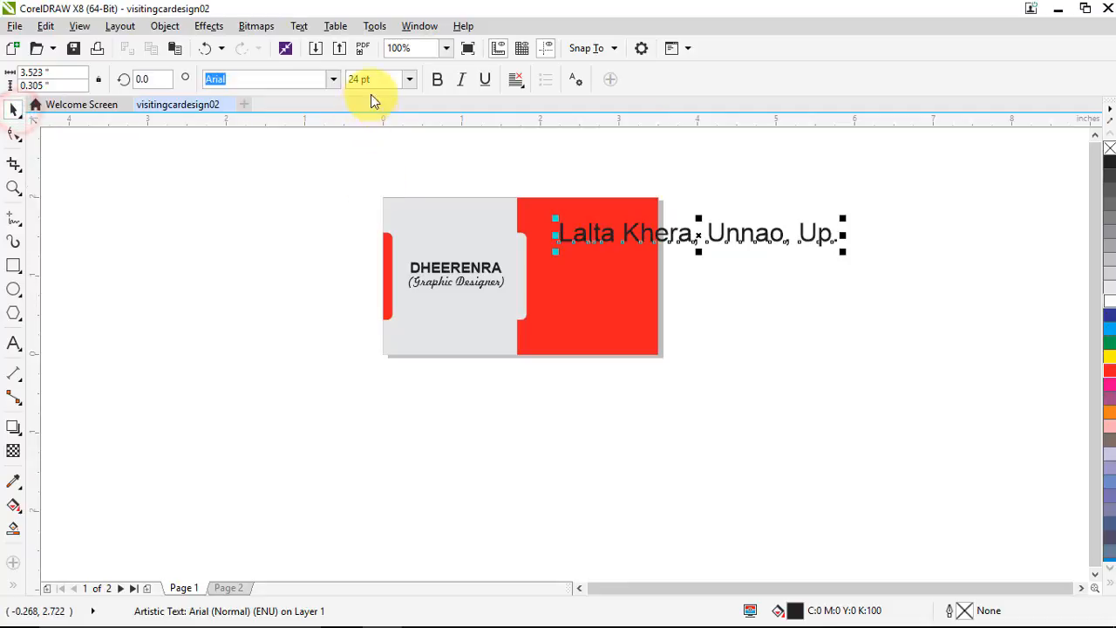
pyautogui.moveTo(846, 218); pyautogui.dragTo(664, 226)
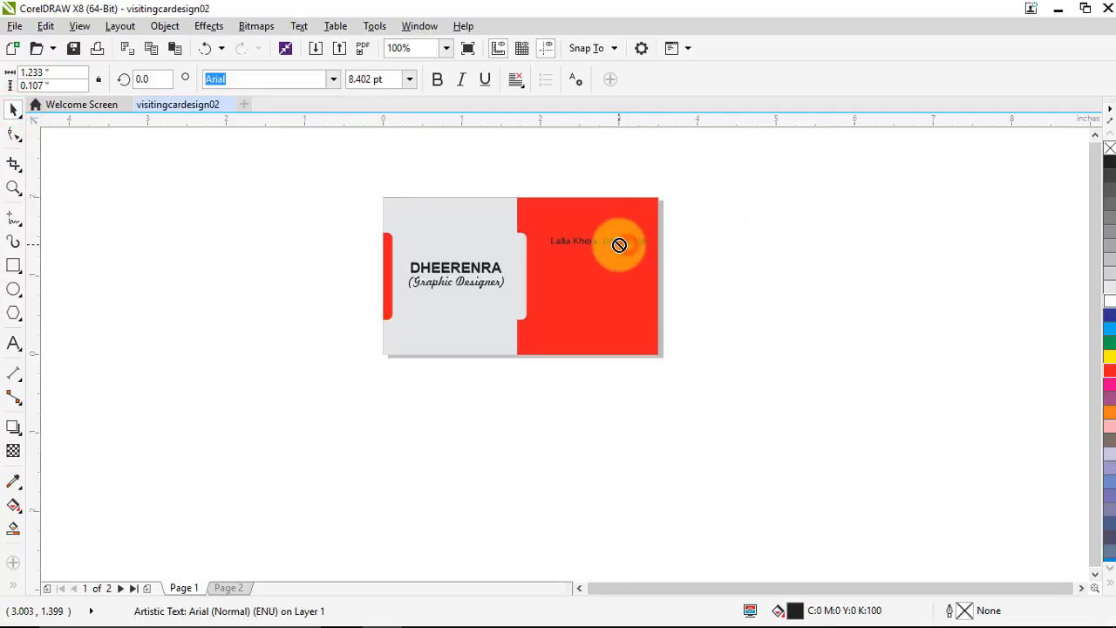
# Set the address text to 9 pt, colour it white, and nudge it slightly up-left
pyautogui.click(368, 79)
pyautogui.write('9')
pyautogui.press('Return')
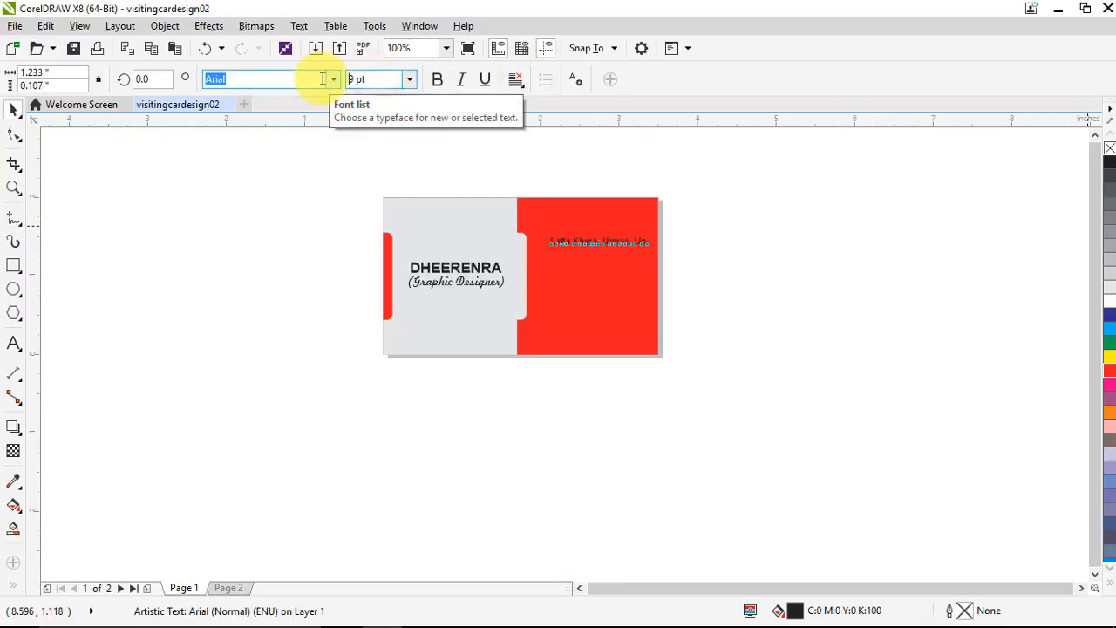
pyautogui.scroll(2, 597, 256)
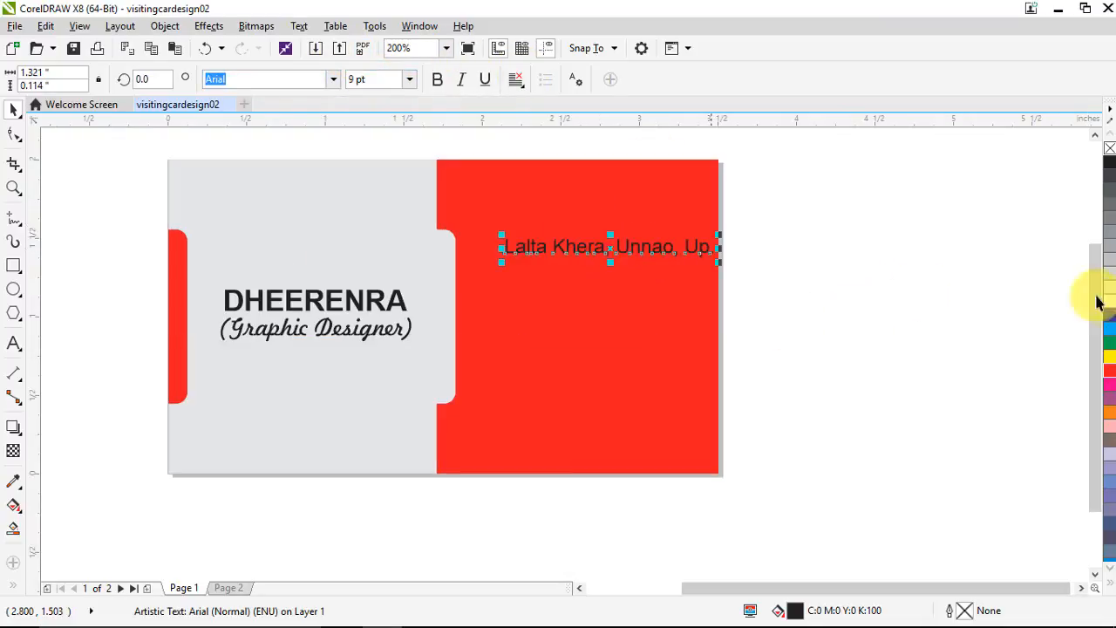
pyautogui.click(1109, 299)
pyautogui.click(936, 291)
pyautogui.moveTo(601, 255); pyautogui.dragTo(591, 254)
pyautogui.click(743, 277)
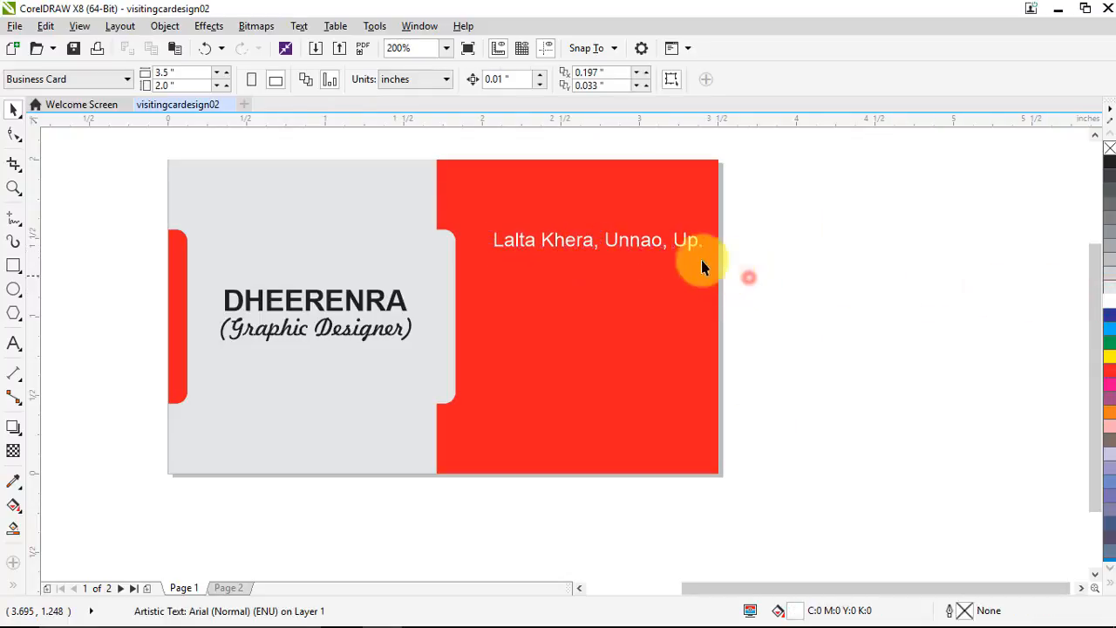
# Duplicate the address line below it and replace its text with the phone number
pyautogui.click(642, 242)
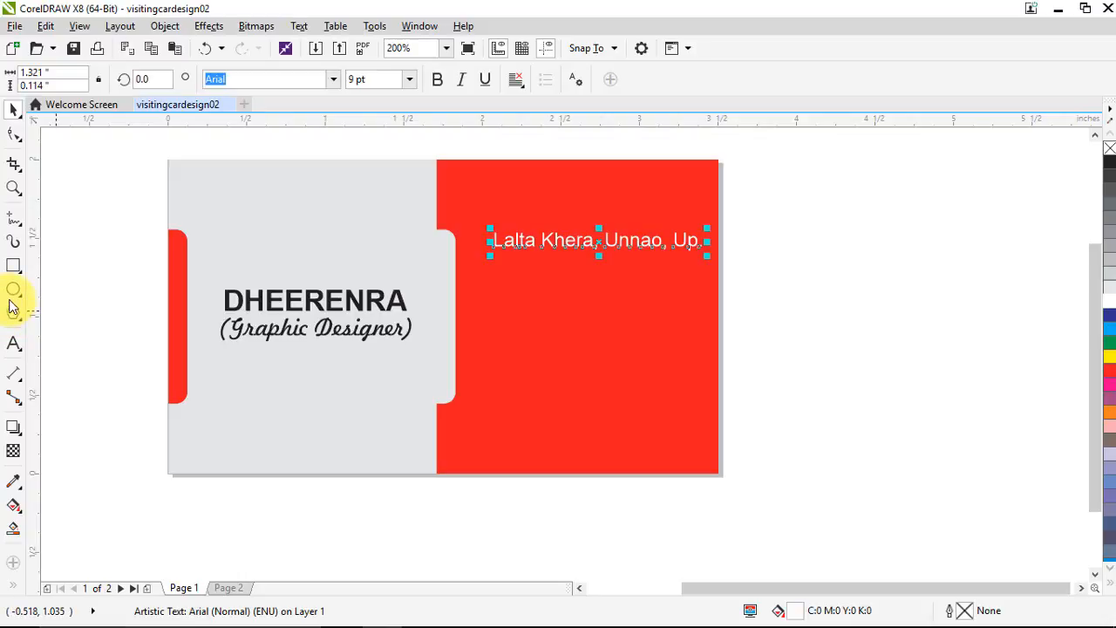
pyautogui.moveTo(591, 244); pyautogui.dragTo(593, 286)
pyautogui.rightClick(594, 286)
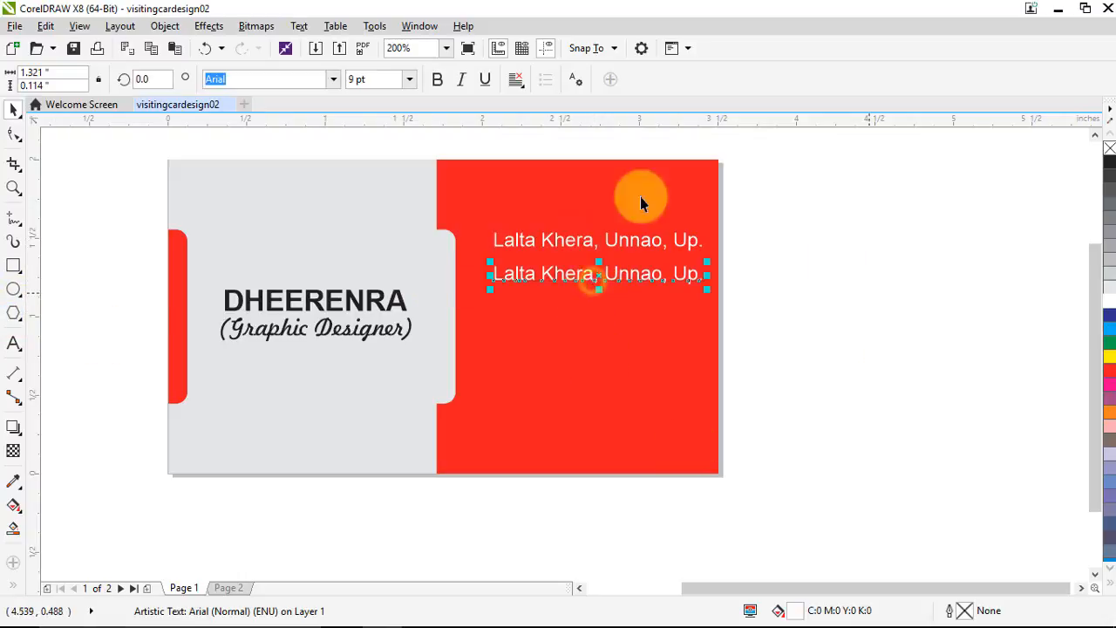
pyautogui.click(16, 345)
pyautogui.click(508, 294)
pyautogui.hotkey('ctrl', 'a')
pyautogui.press('Delete')
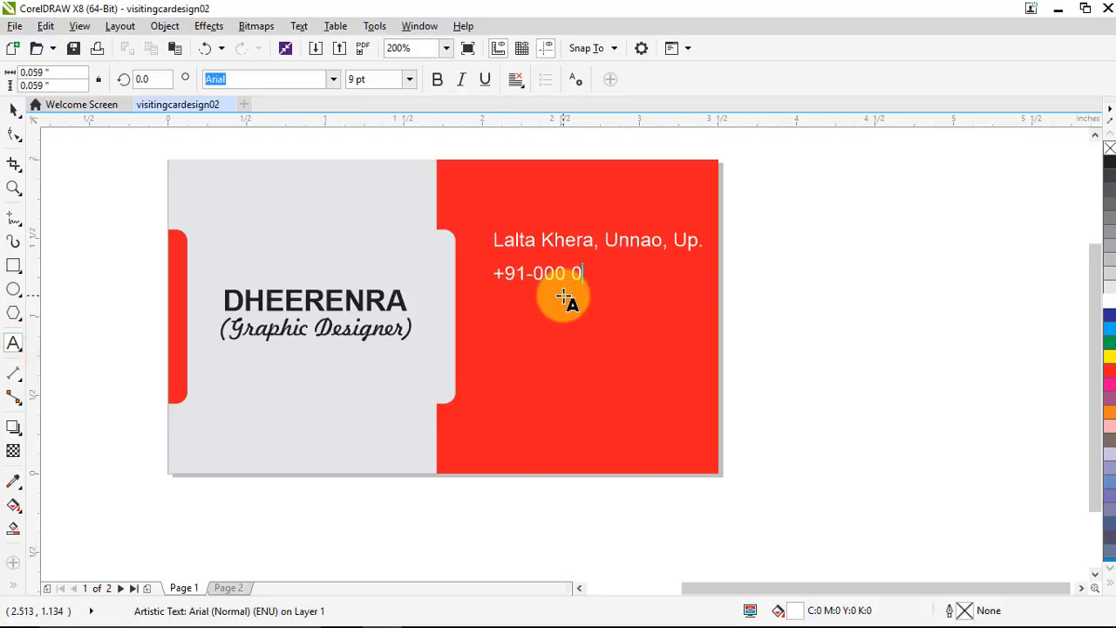
pyautogui.write('+91-000 000 0000')
# Duplicate the phone line below and retype it as the e-mail address
pyautogui.click(14, 109)
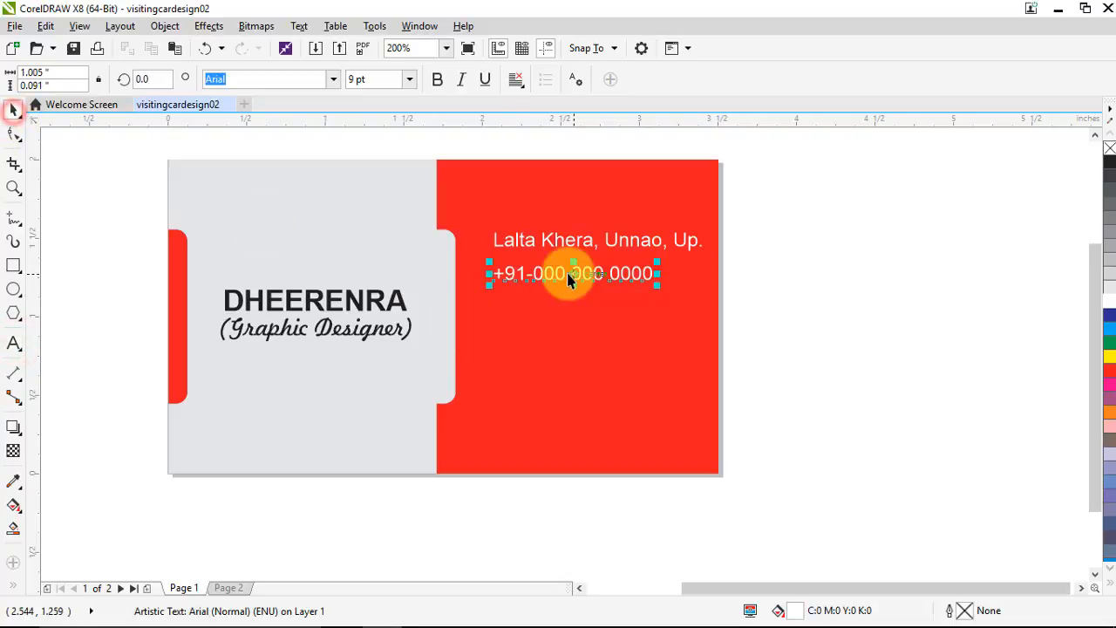
pyautogui.moveTo(570, 279); pyautogui.dragTo(571, 310)
pyautogui.rightClick(570, 305)
pyautogui.click(14, 344)
pyautogui.hotkey('ctrl', 'a')
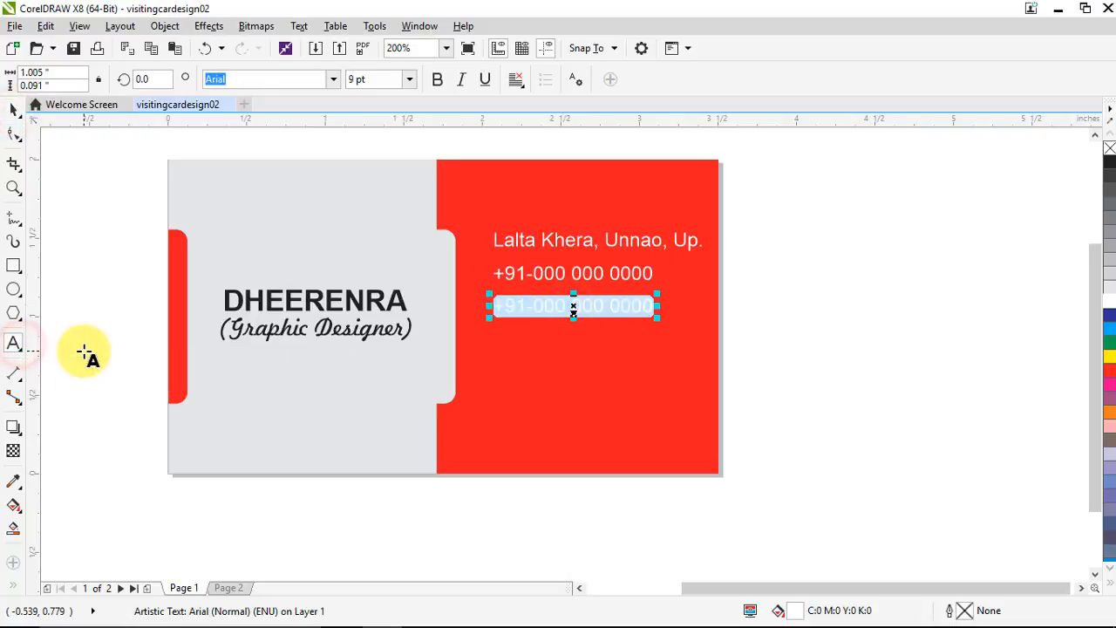
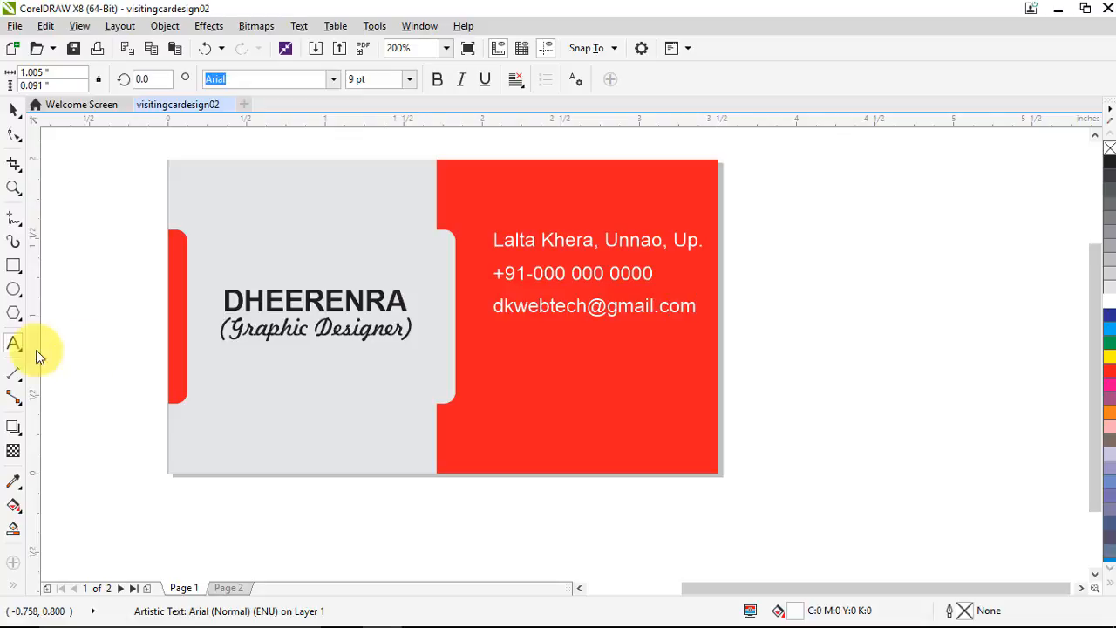
# Duplicate the e-mail line below and retype it as the website address
pyautogui.click(13, 109)
pyautogui.click(599, 328)
pyautogui.click(604, 308)
pyautogui.moveTo(604, 308); pyautogui.dragTo(605, 338)
pyautogui.rightClick(604, 338)
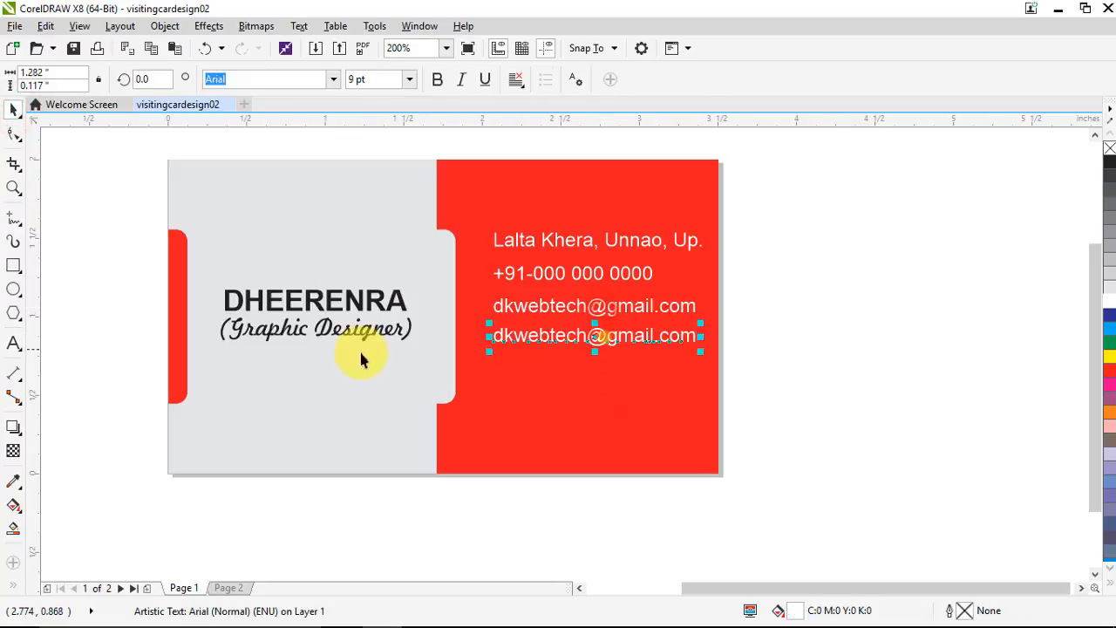
pyautogui.click(13, 343)
pyautogui.hotkey('ctrl', 'a')
pyautogui.write('www')
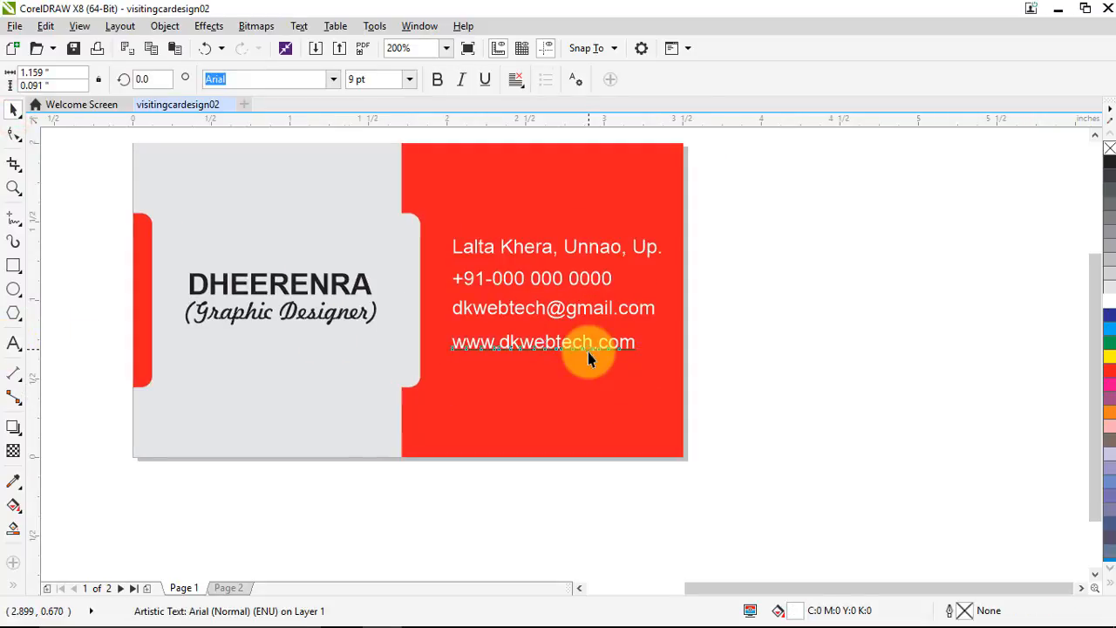
# Select the four contact text lines together to check them, then deselect
pyautogui.click(590, 356)
pyautogui.keyDown('shift'); pyautogui.click(584, 307); pyautogui.keyUp('shift')
pyautogui.keyDown('shift'); pyautogui.click(573, 276); pyautogui.keyUp('shift')
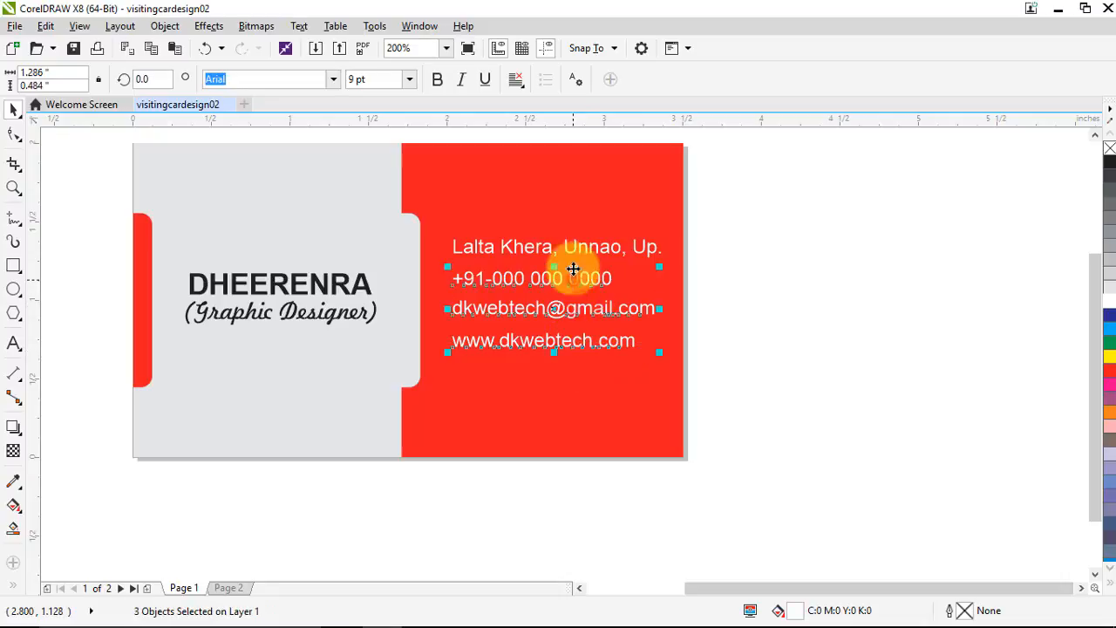
pyautogui.keyDown('shift'); pyautogui.click(573, 249); pyautogui.keyUp('shift')
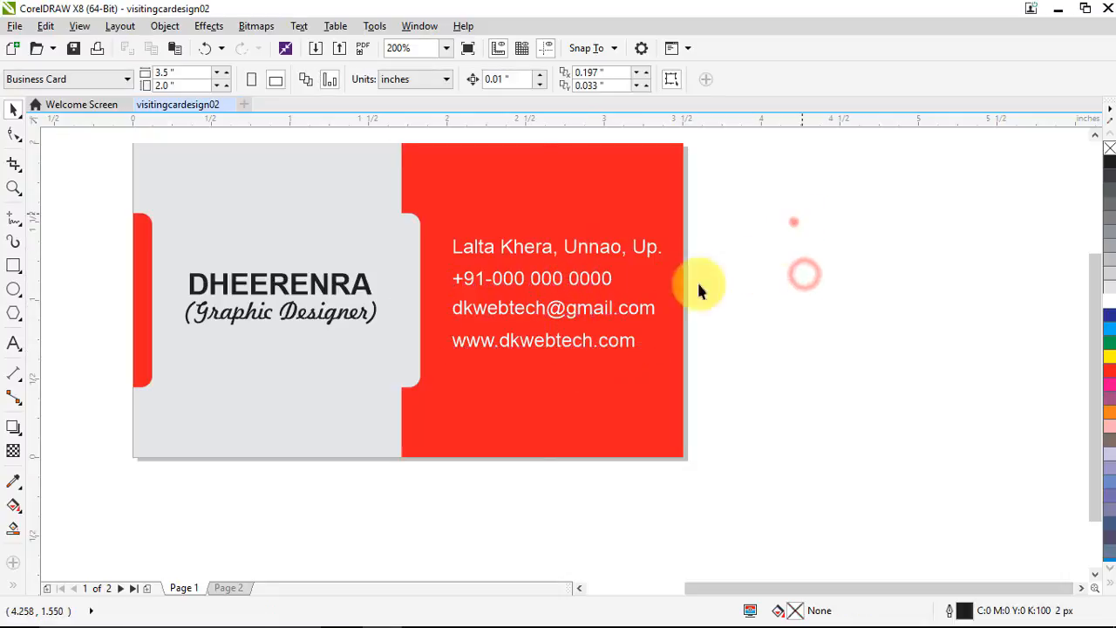
pyautogui.moveTo(794, 216); pyautogui.dragTo(410, 429)
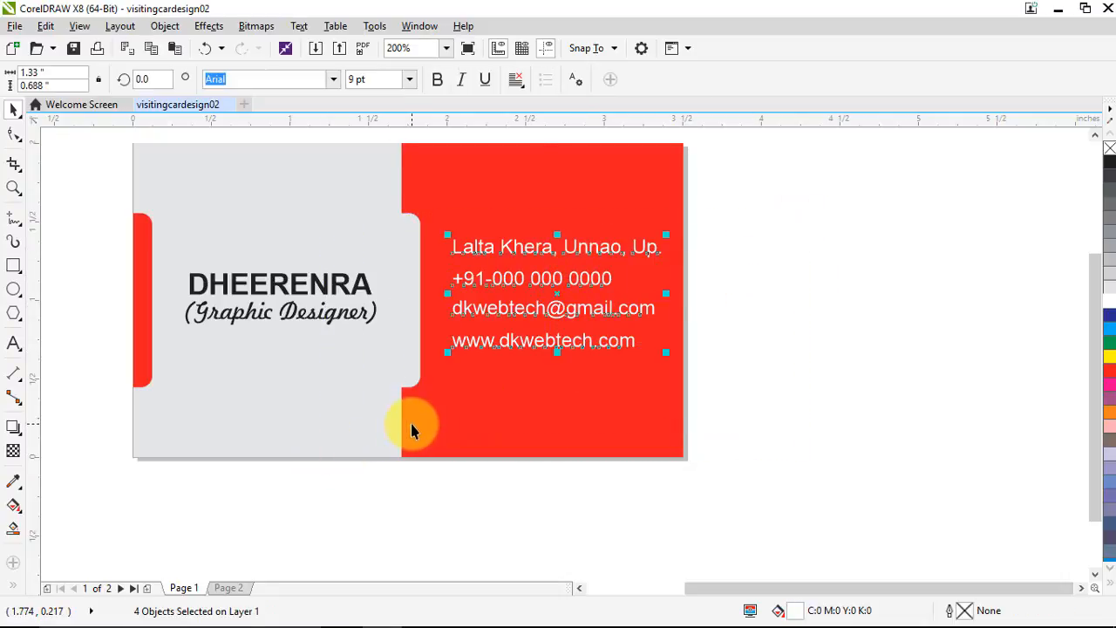
pyautogui.click(782, 335)
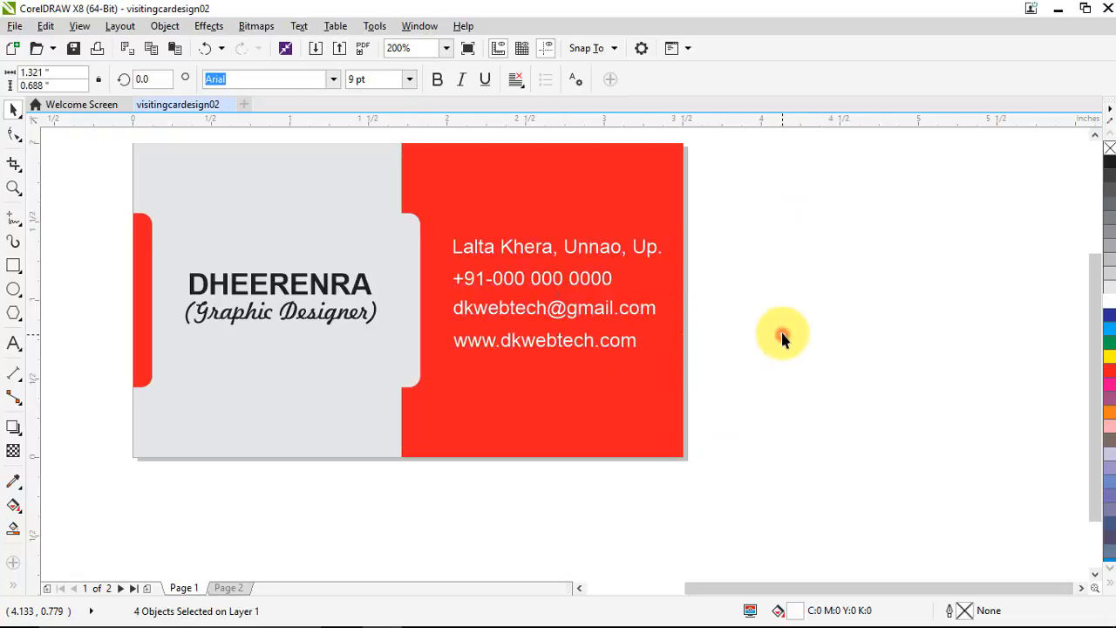
# Open the Insert Character docker (Ctrl+F11) showing the Webdings symbol set
pyautogui.scroll(-1, 541, 314)
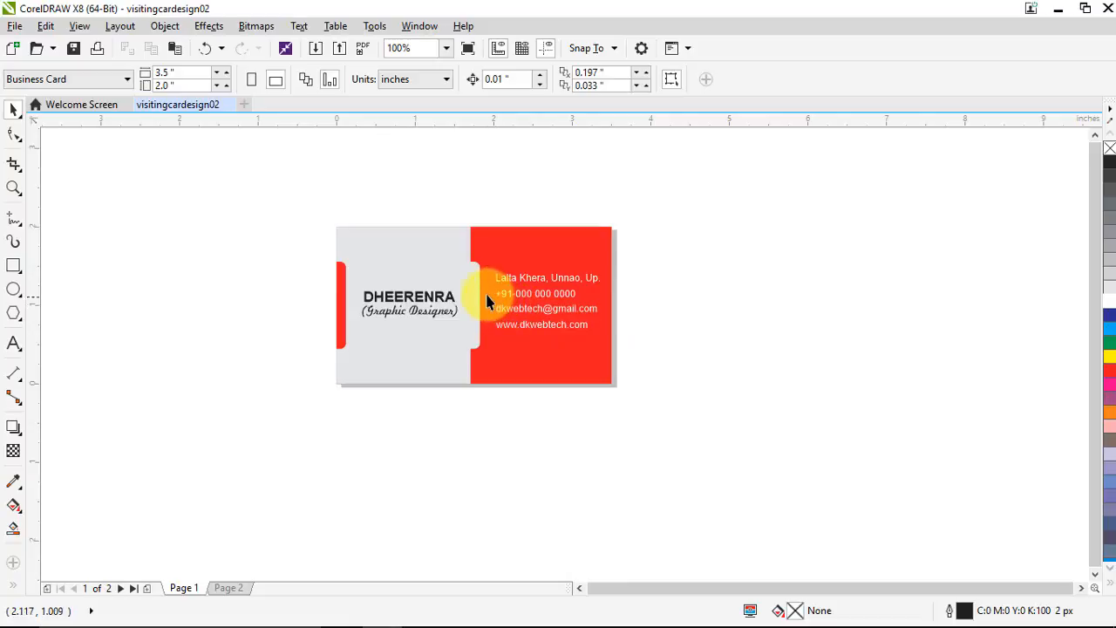
pyautogui.scroll(1, 486, 301)
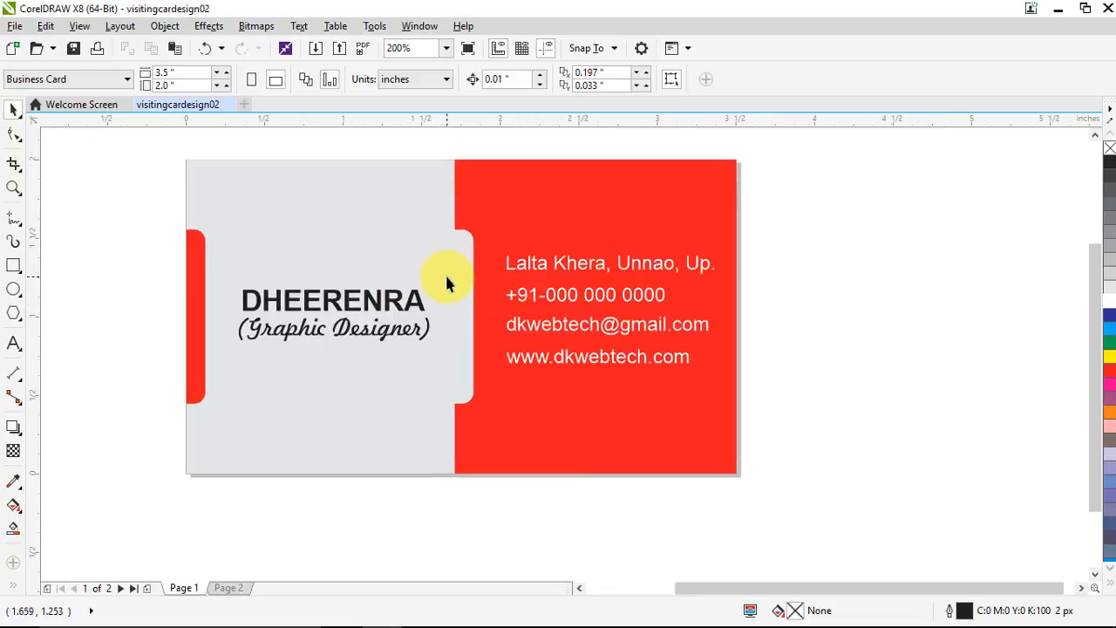
pyautogui.scroll(-1, 419, 277)
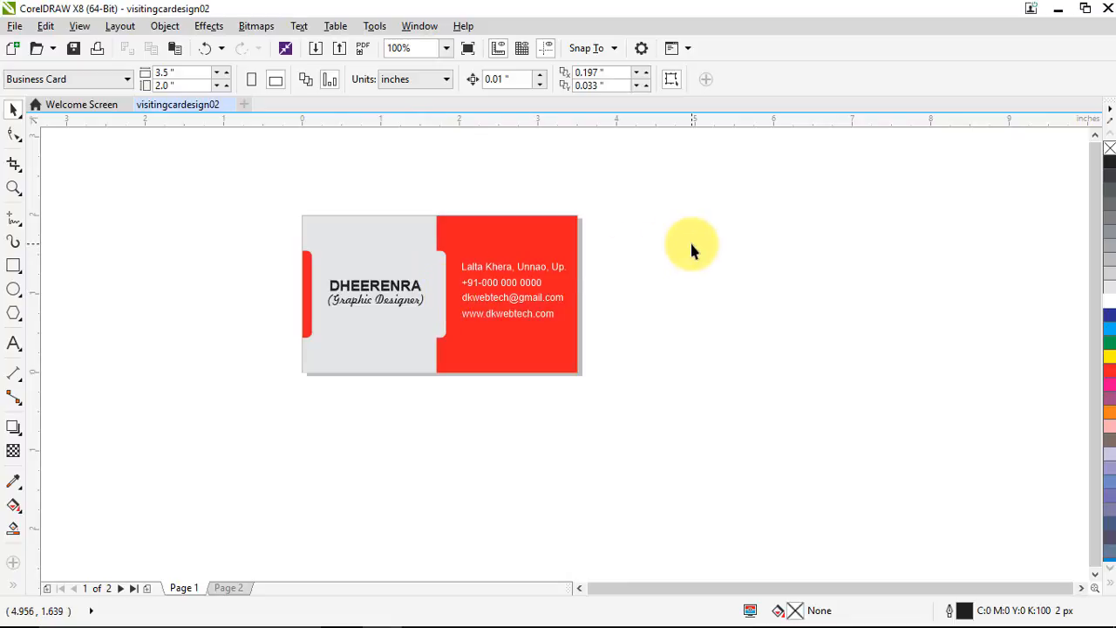
pyautogui.hotkey('ctrl', 'F11')
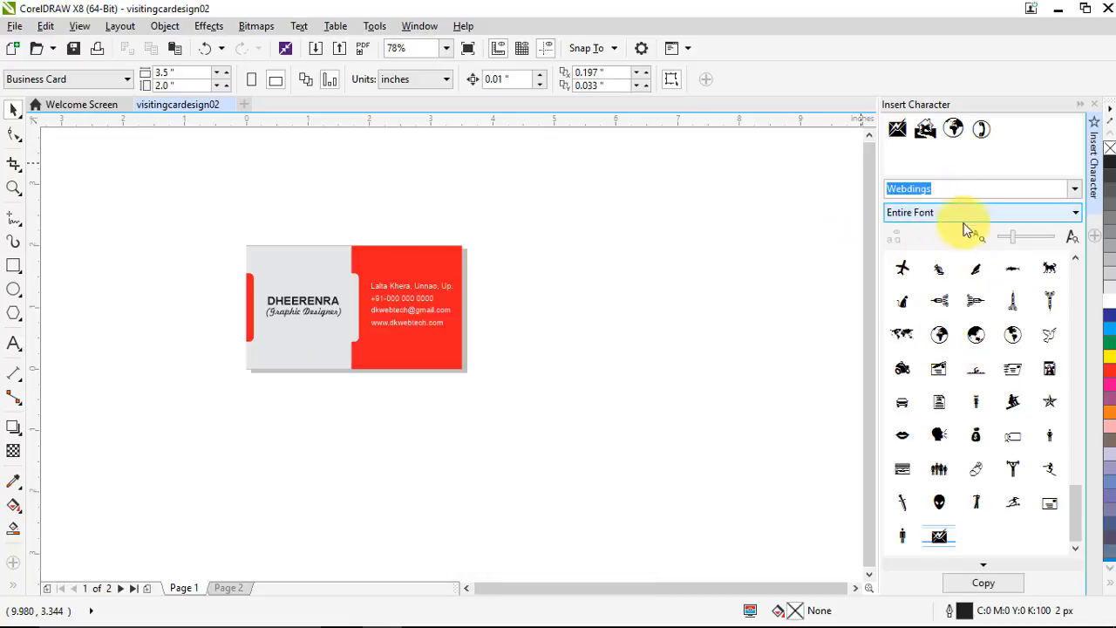
# Paste the globe and envelope Webdings glyphs onto the card, envelope below the globe
pyautogui.click(955, 130)
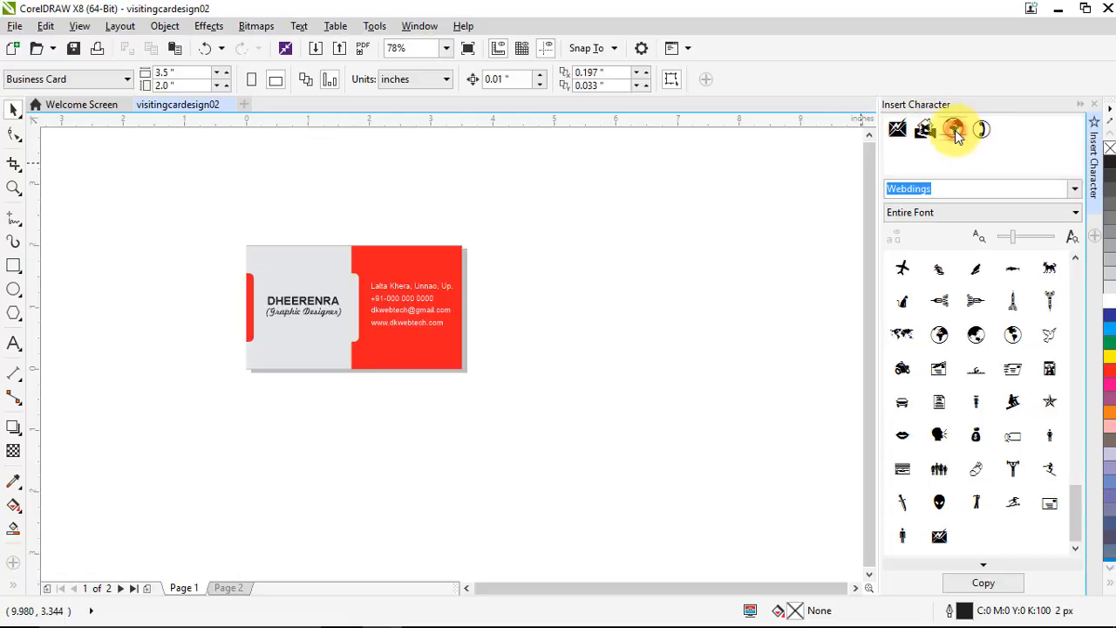
pyautogui.click(1007, 585)
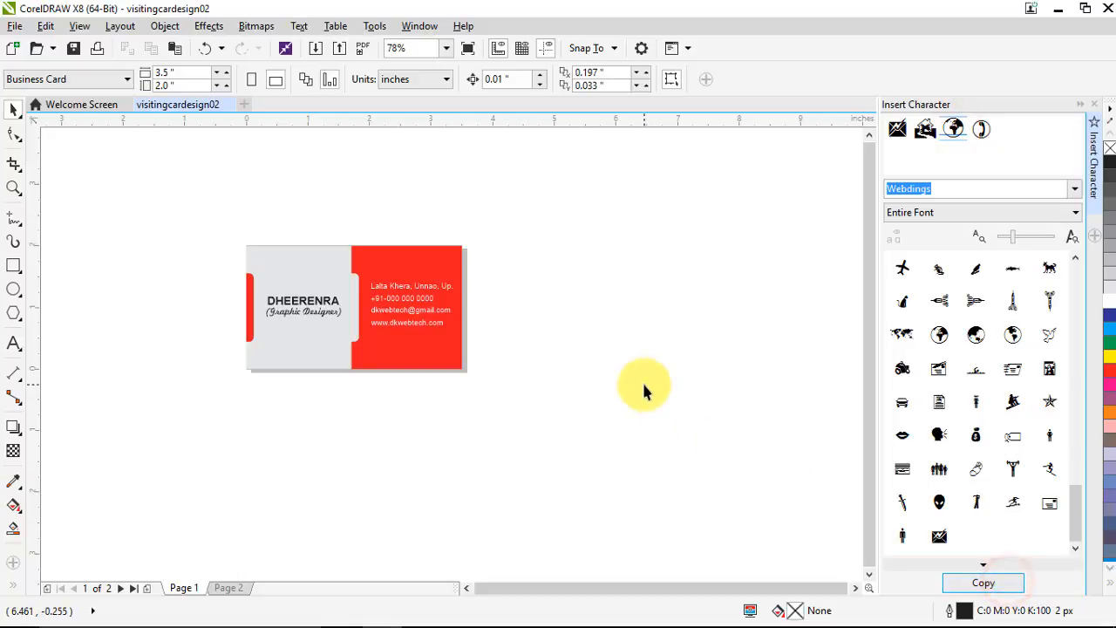
pyautogui.hotkey('ctrl', 'v')
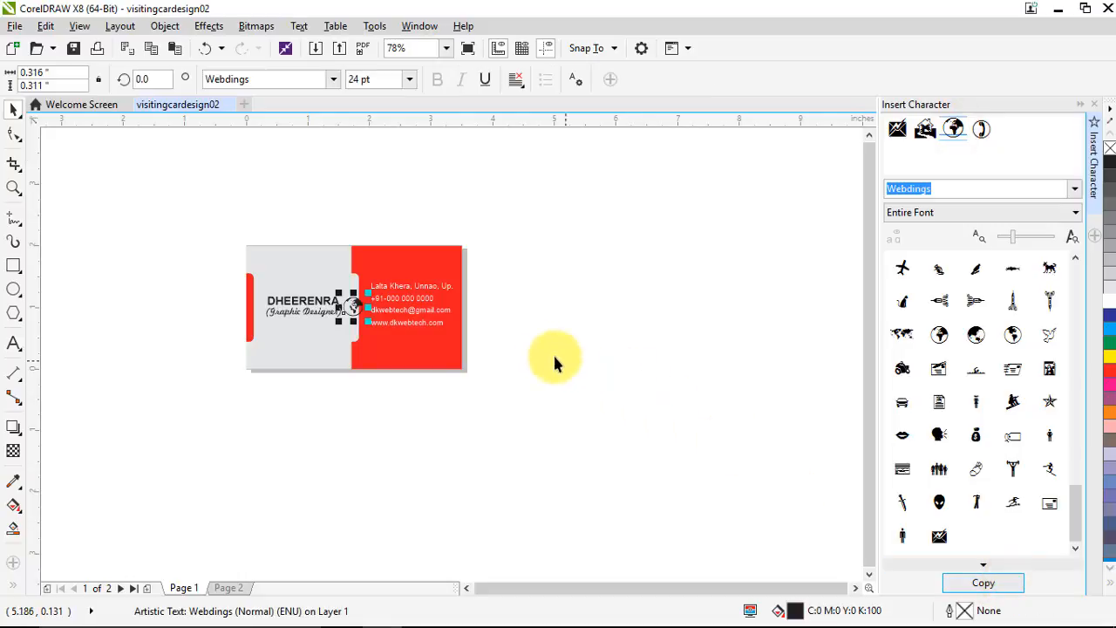
pyautogui.click(897, 130)
pyautogui.click(984, 582)
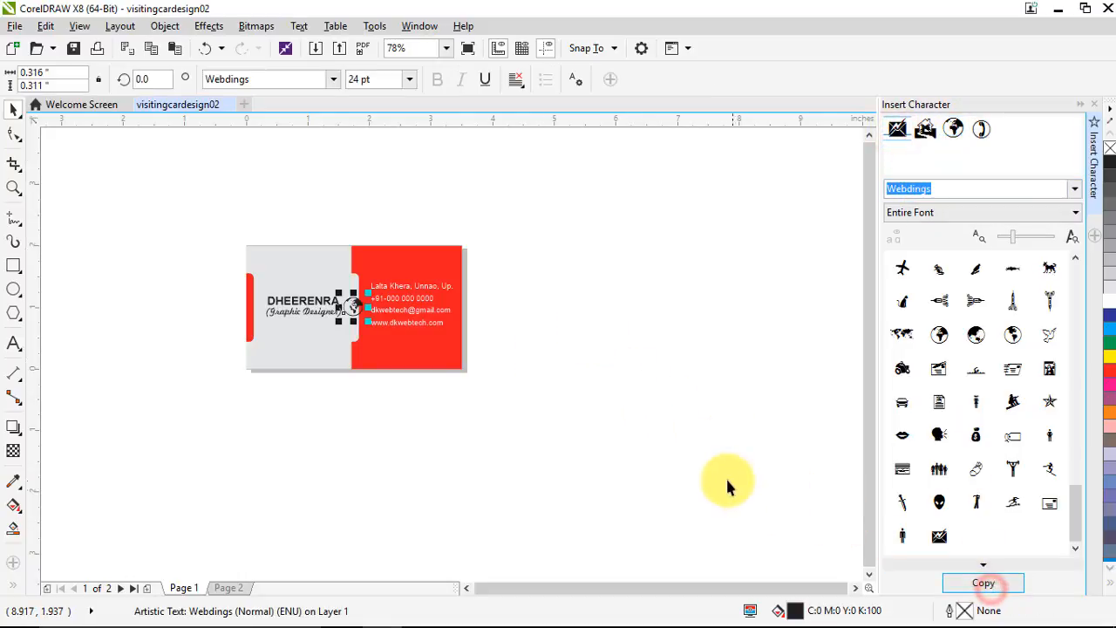
pyautogui.hotkey('ctrl', 'v')
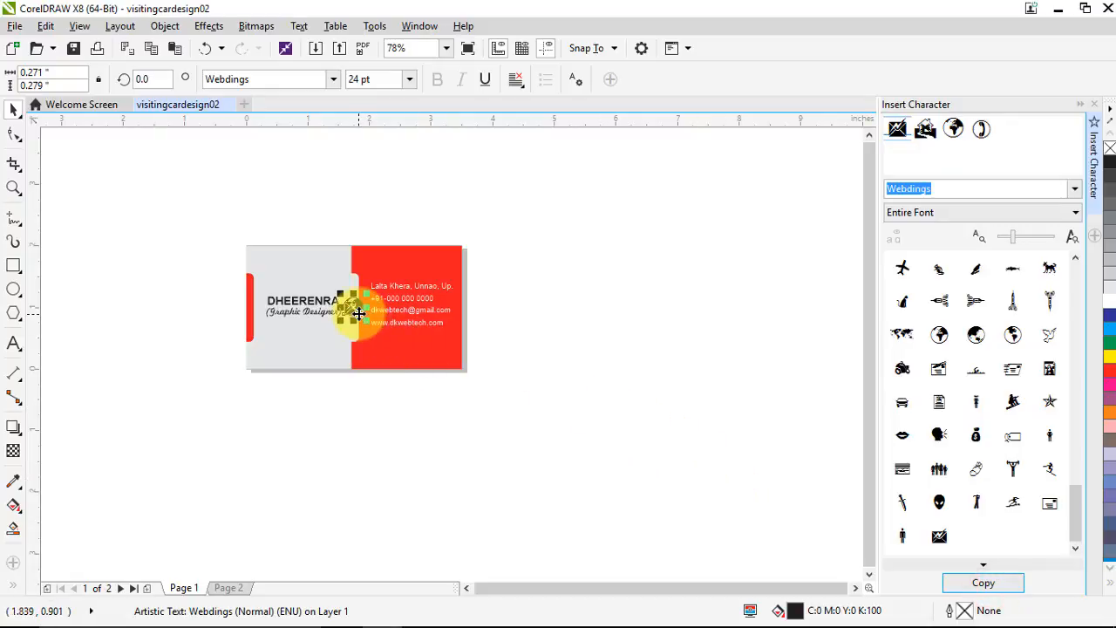
pyautogui.moveTo(358, 313); pyautogui.dragTo(356, 331)
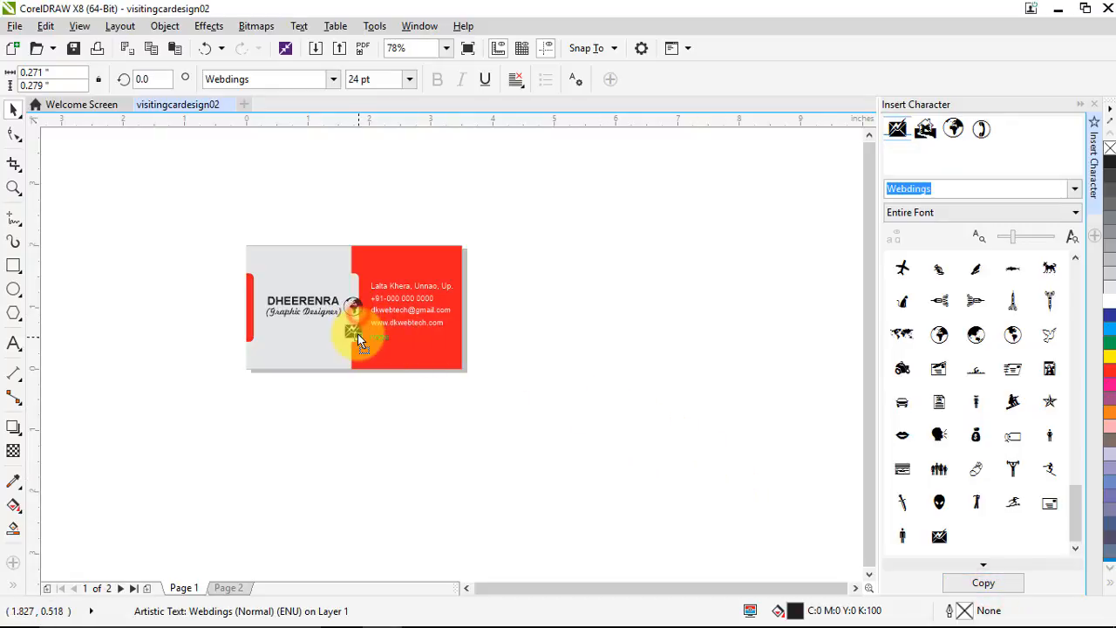
# Paste the phone glyph and place it above the contact text
pyautogui.click(981, 130)
pyautogui.click(986, 584)
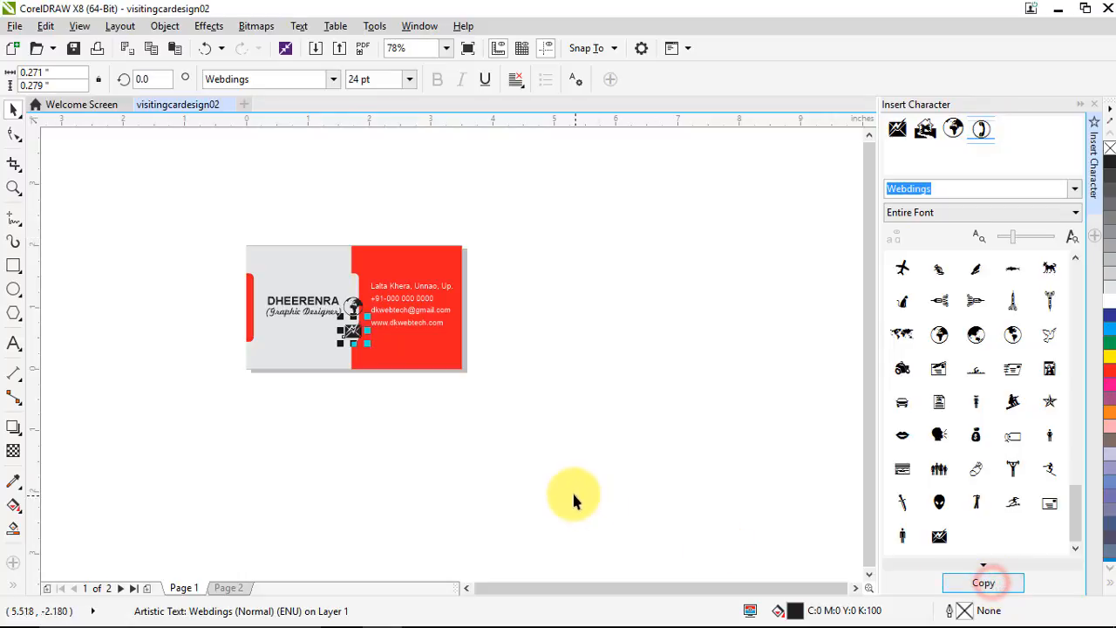
pyautogui.hotkey('ctrl', 'v')
pyautogui.click(573, 344)
pyautogui.moveTo(361, 307); pyautogui.dragTo(403, 266)
pyautogui.click(541, 333)
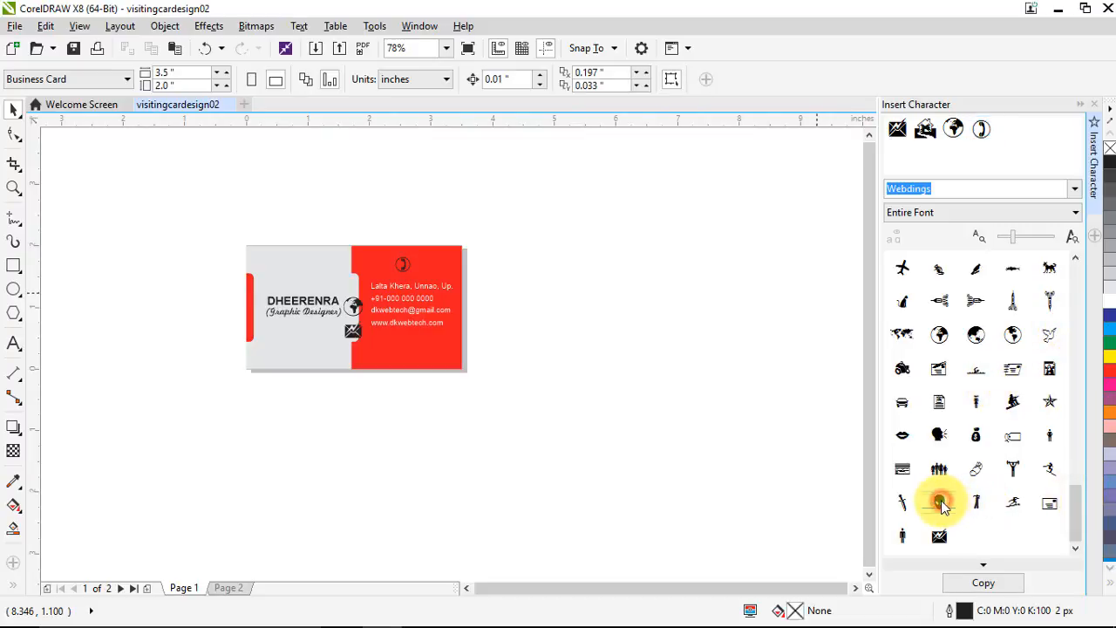
# Copy the stray alien glyph and drag it off the card
pyautogui.click(983, 582)
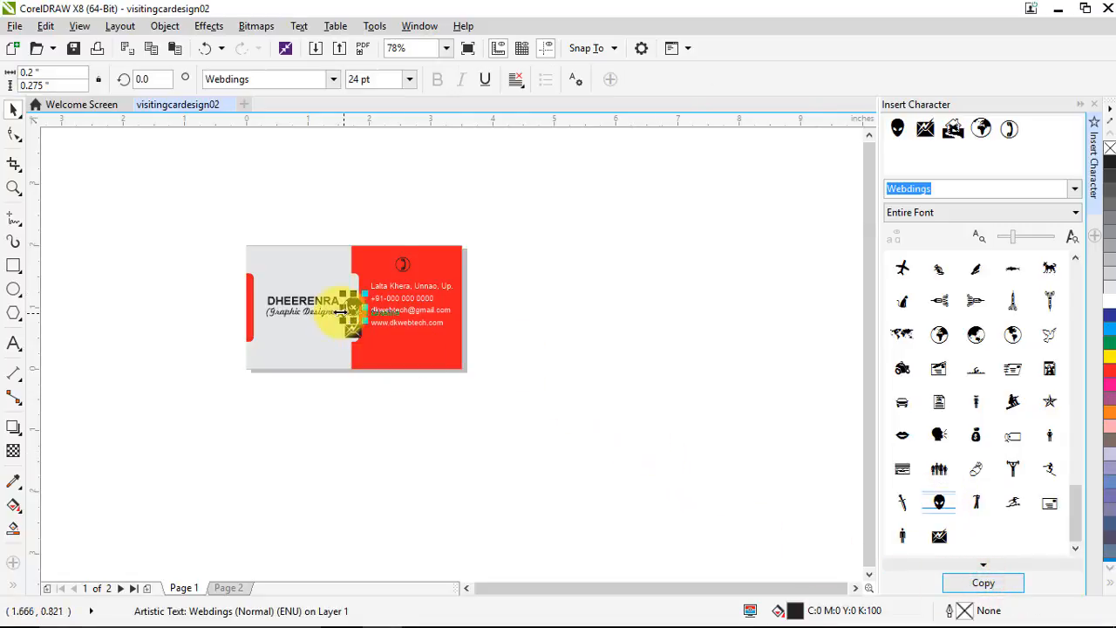
pyautogui.scroll(3, 342, 305)
pyautogui.scroll(-1, 393, 312)
pyautogui.moveTo(417, 305); pyautogui.dragTo(350, 203)
pyautogui.scroll(-2, 345, 236)
pyautogui.scroll(2, 344, 235)
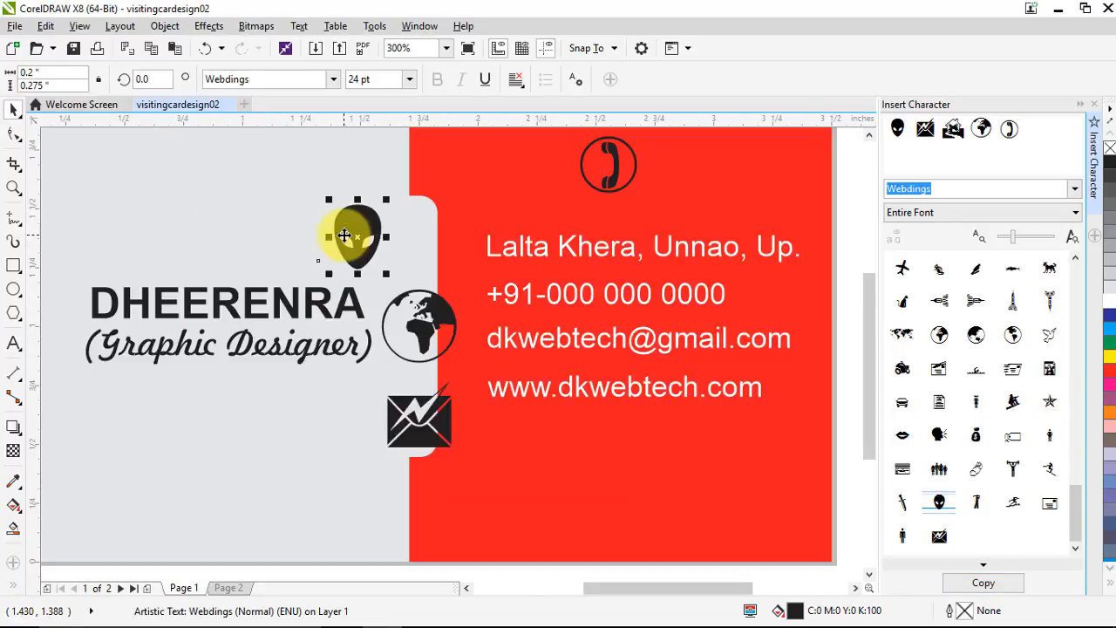
pyautogui.scroll(-1, 349, 247)
pyautogui.moveTo(417, 253); pyautogui.dragTo(663, 246)
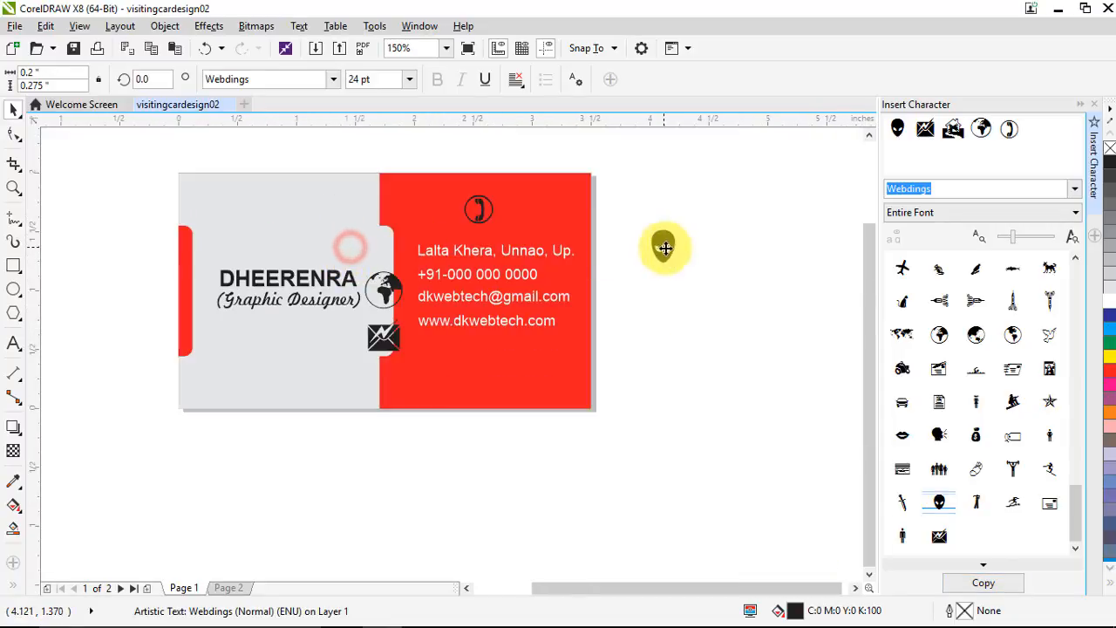
pyautogui.click(707, 384)
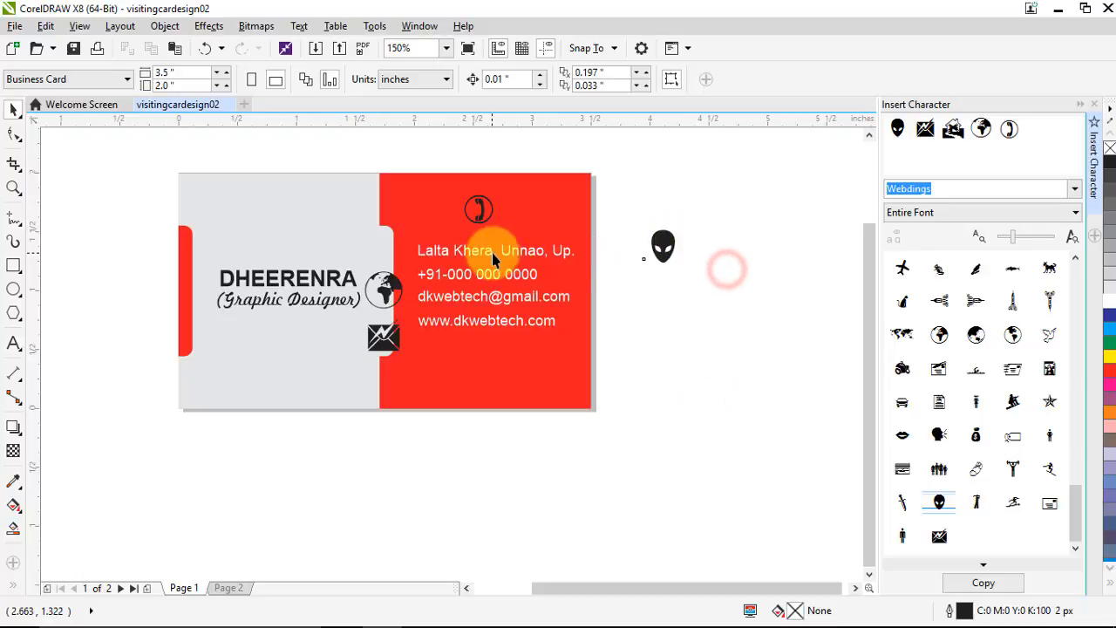
# Delete the alien glyph and fine-tune the phone icon's position above the contact text
pyautogui.scroll(1, 506, 235)
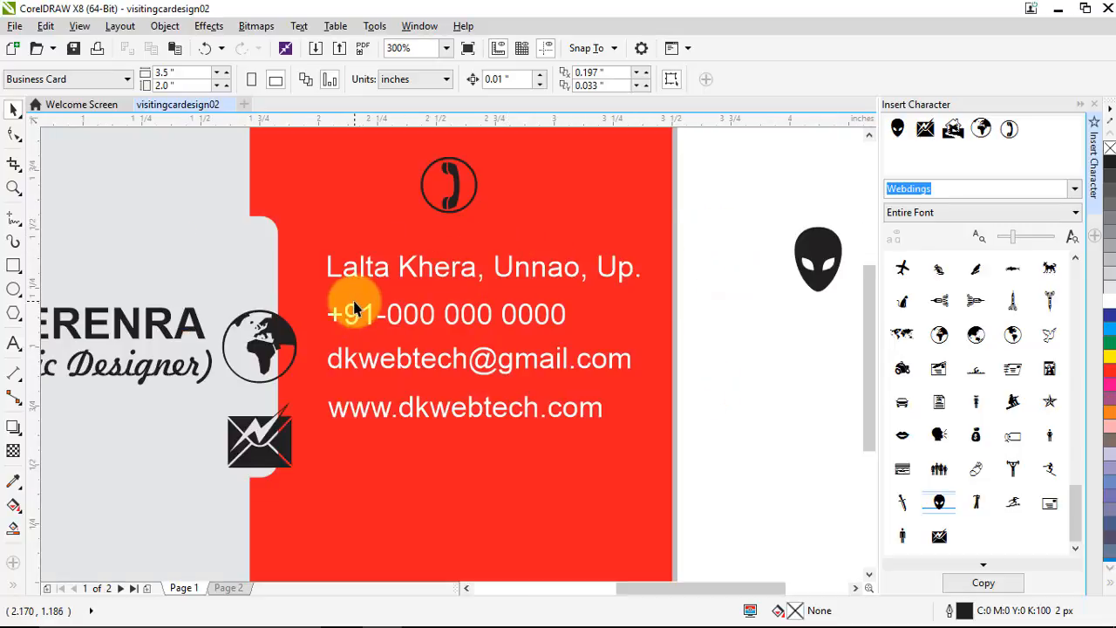
pyautogui.scroll(-2, 344, 293)
pyautogui.click(470, 294)
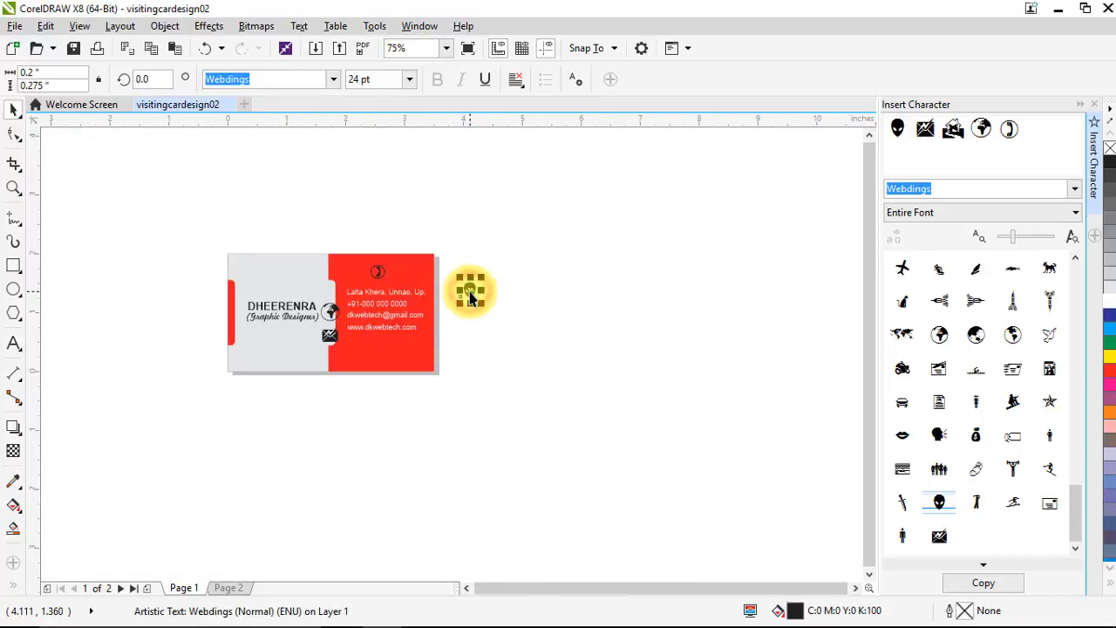
pyautogui.press('Delete')
pyautogui.scroll(1, 367, 327)
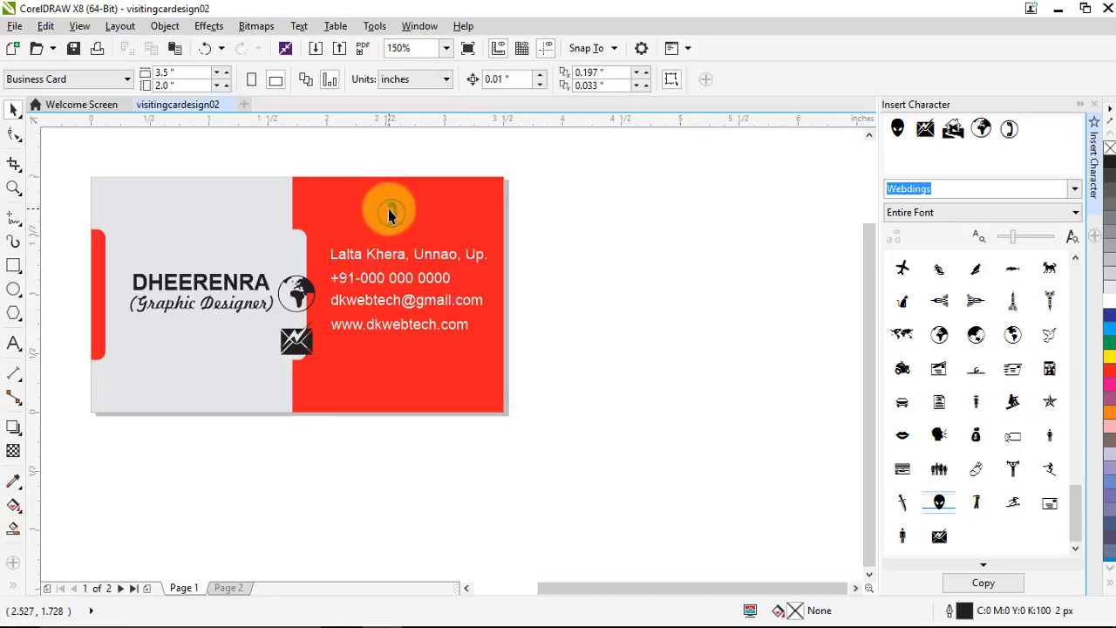
pyautogui.moveTo(389, 215); pyautogui.dragTo(391, 214)
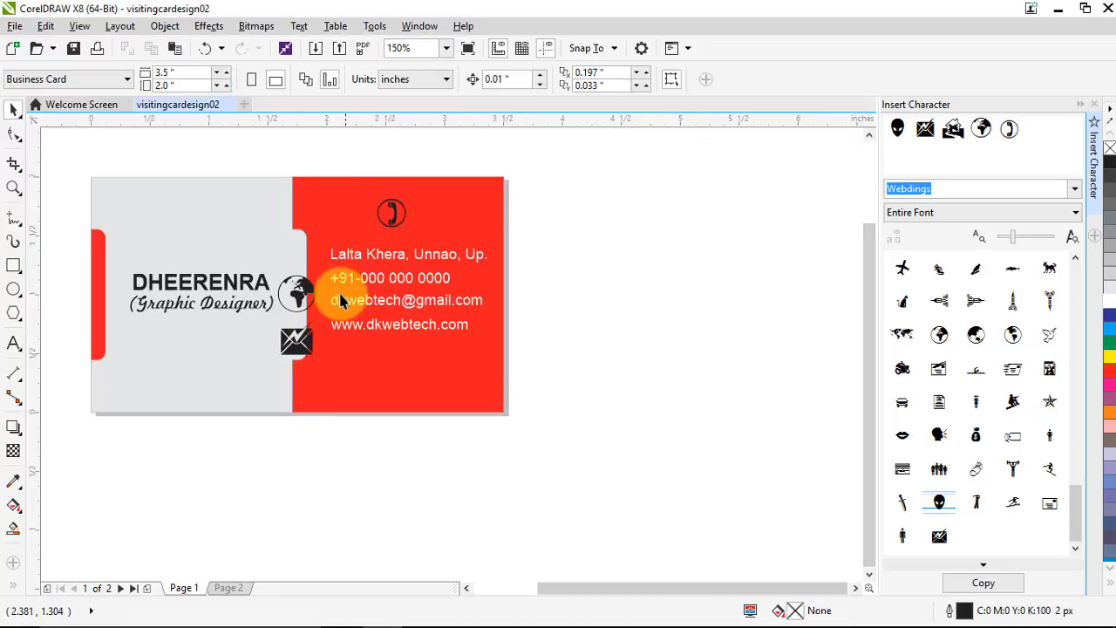
# Draw a 3-sided polygon in the red area and flip it upside down
pyautogui.click(13, 312)
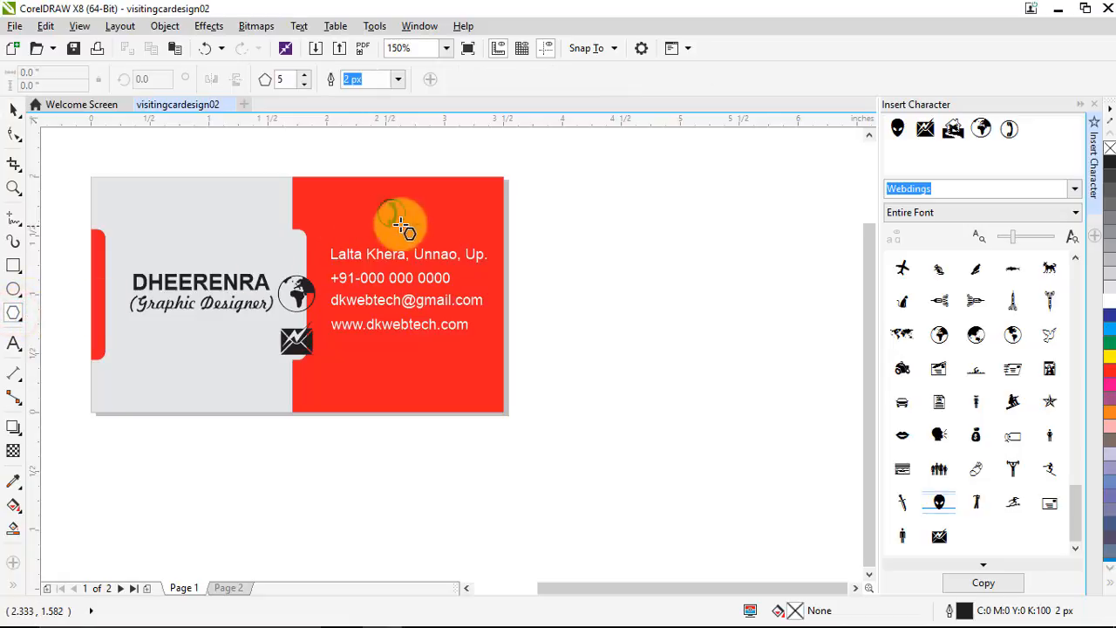
pyautogui.moveTo(442, 374); pyautogui.dragTo(476, 426)
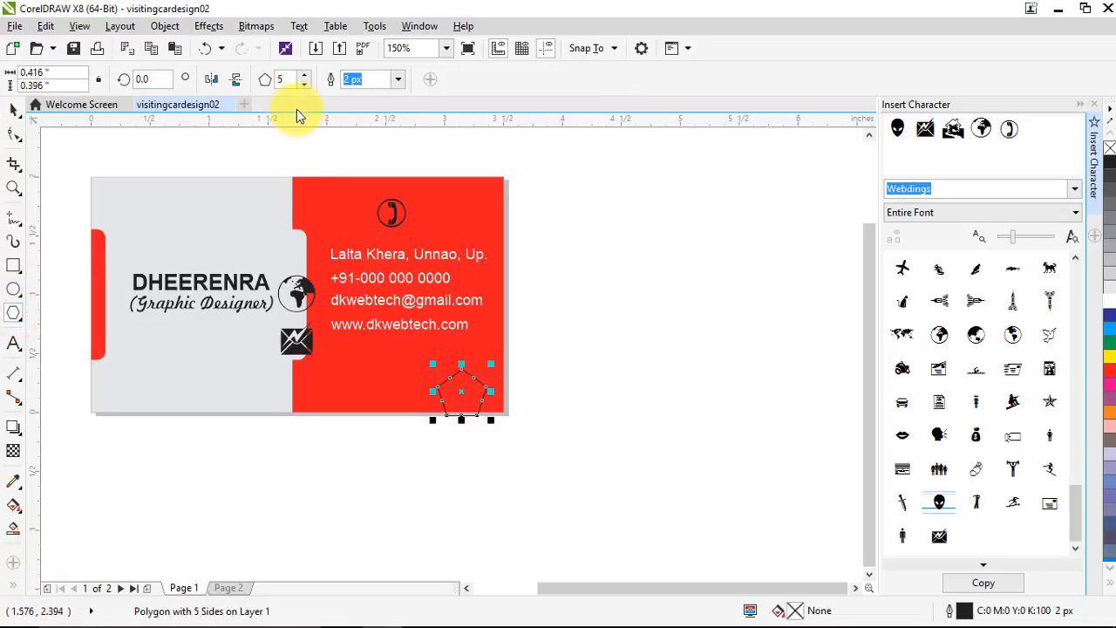
pyautogui.click(305, 85)
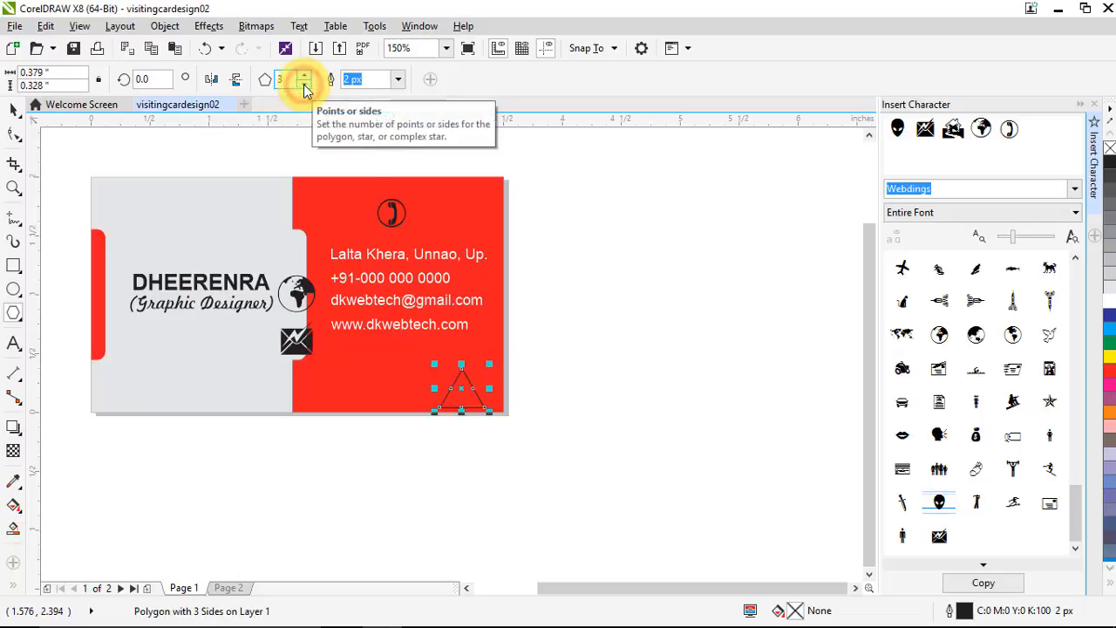
pyautogui.moveTo(463, 390); pyautogui.dragTo(459, 375)
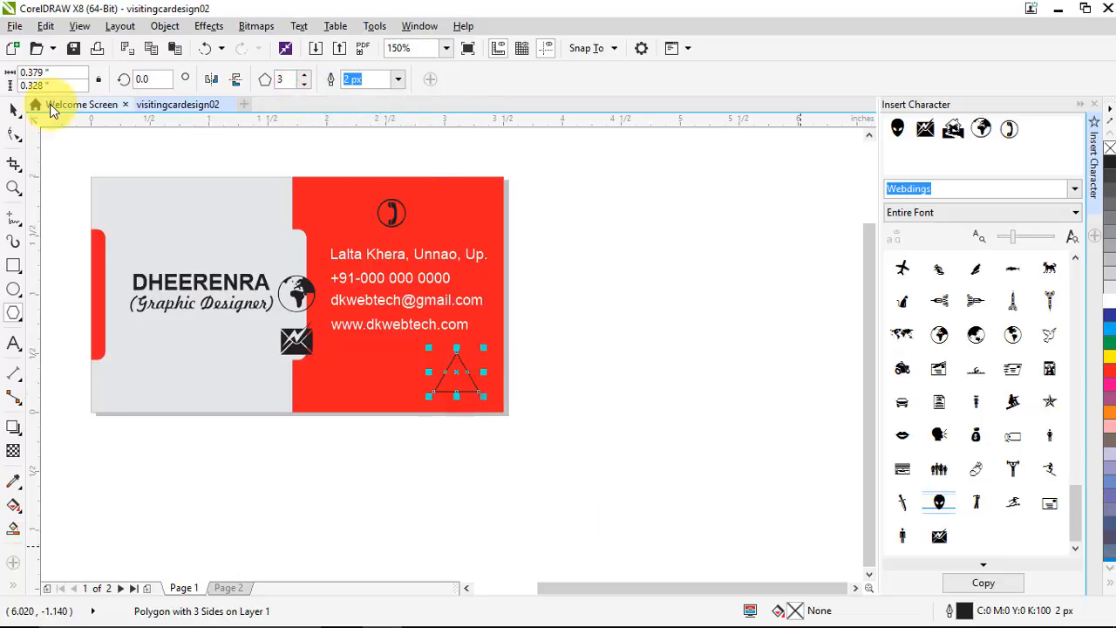
pyautogui.click(15, 110)
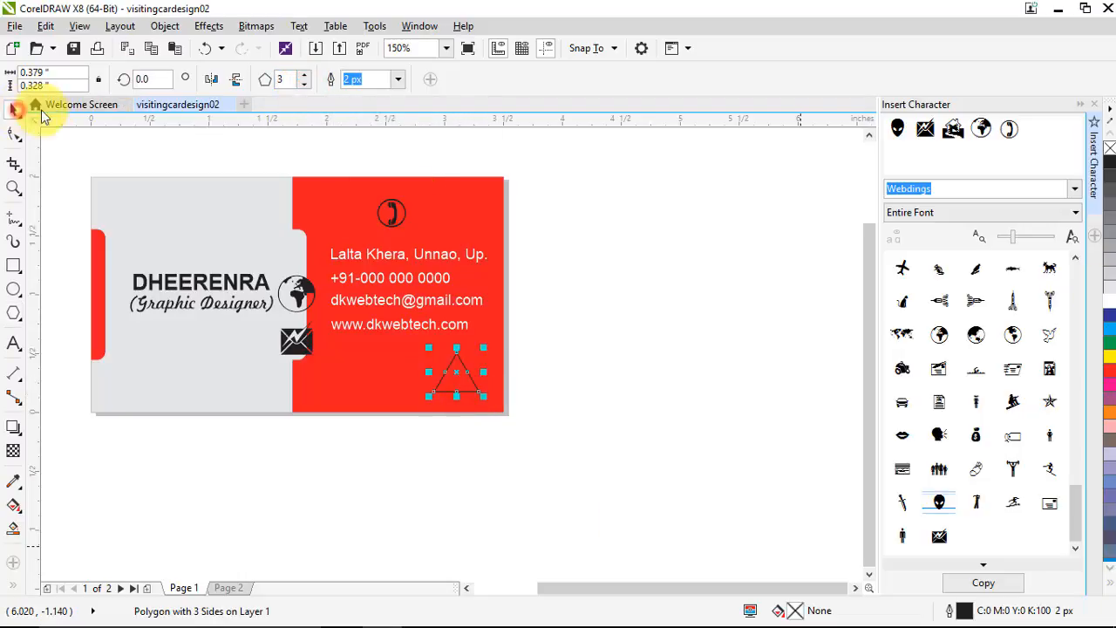
pyautogui.click(235, 80)
# Convert the triangle to curves and bend its top edge into a rounded teardrop
pyautogui.scroll(2, 481, 375)
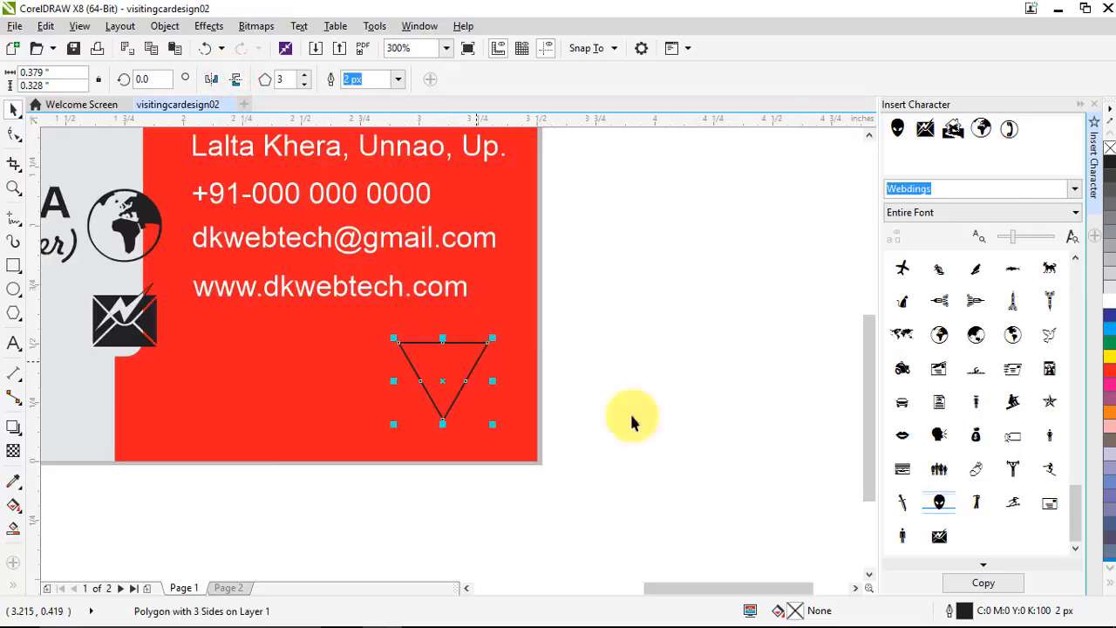
pyautogui.click(18, 137)
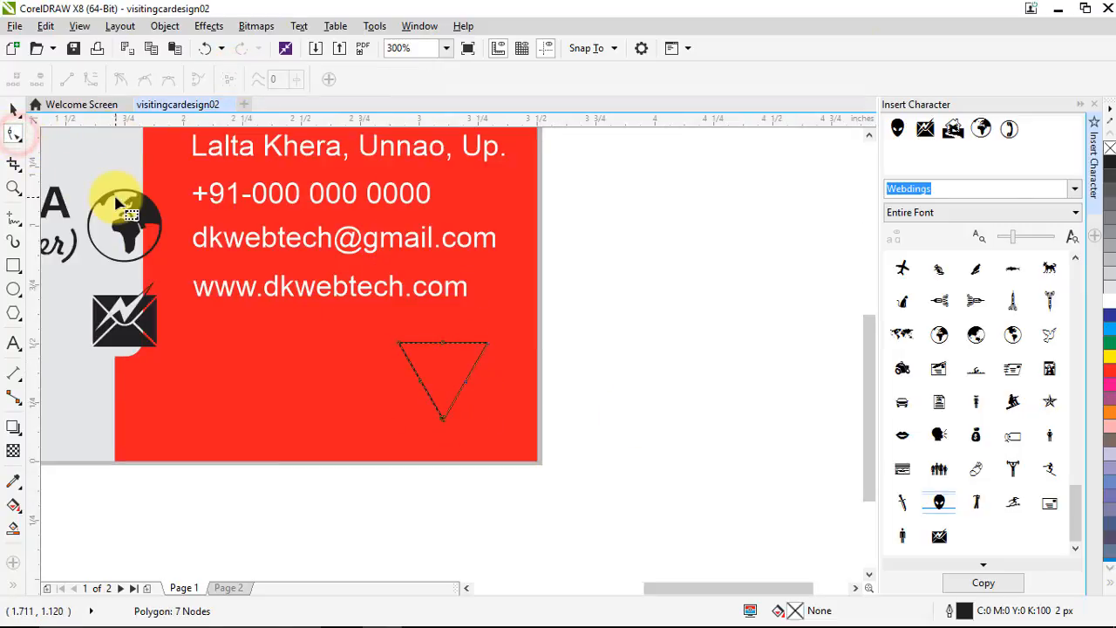
pyautogui.hotkey('ctrl', 'q')
pyautogui.doubleClick(442, 342)
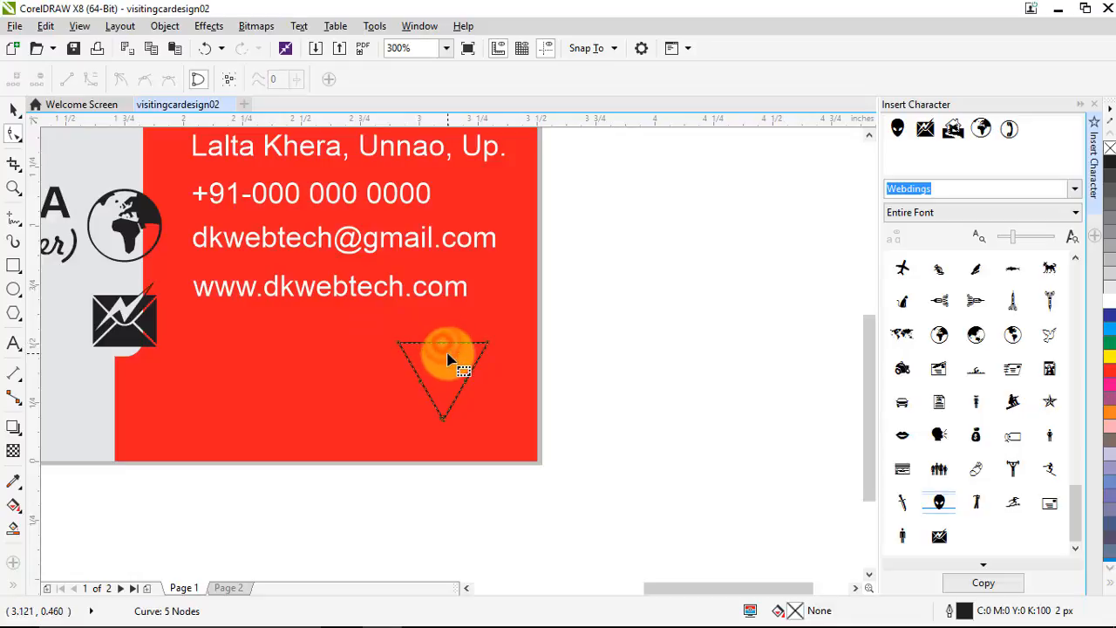
pyautogui.click(443, 343)
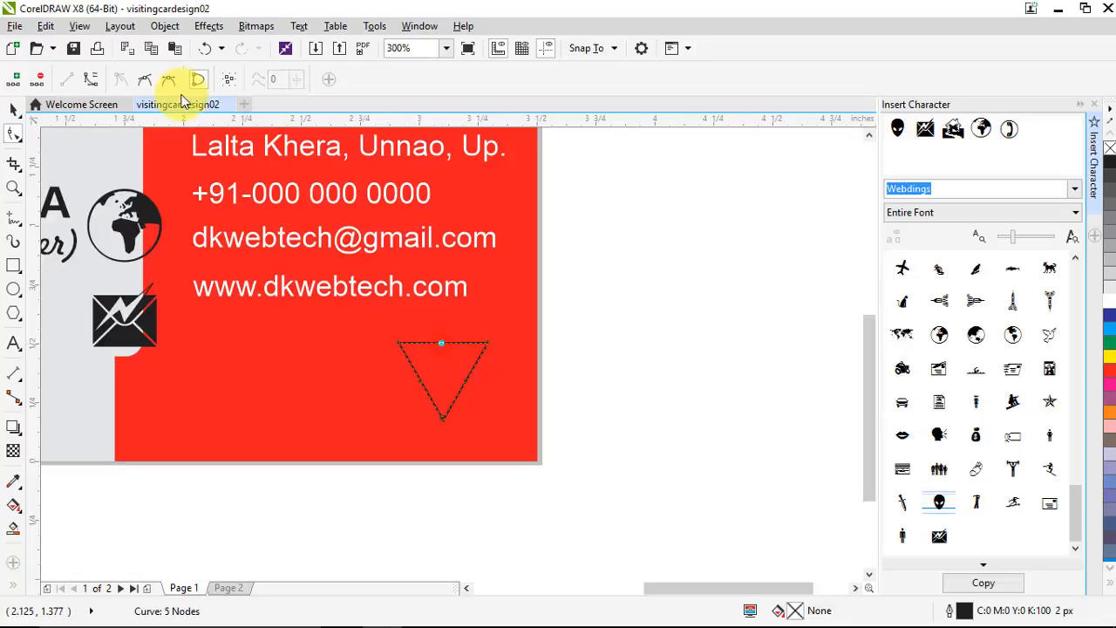
pyautogui.click(92, 81)
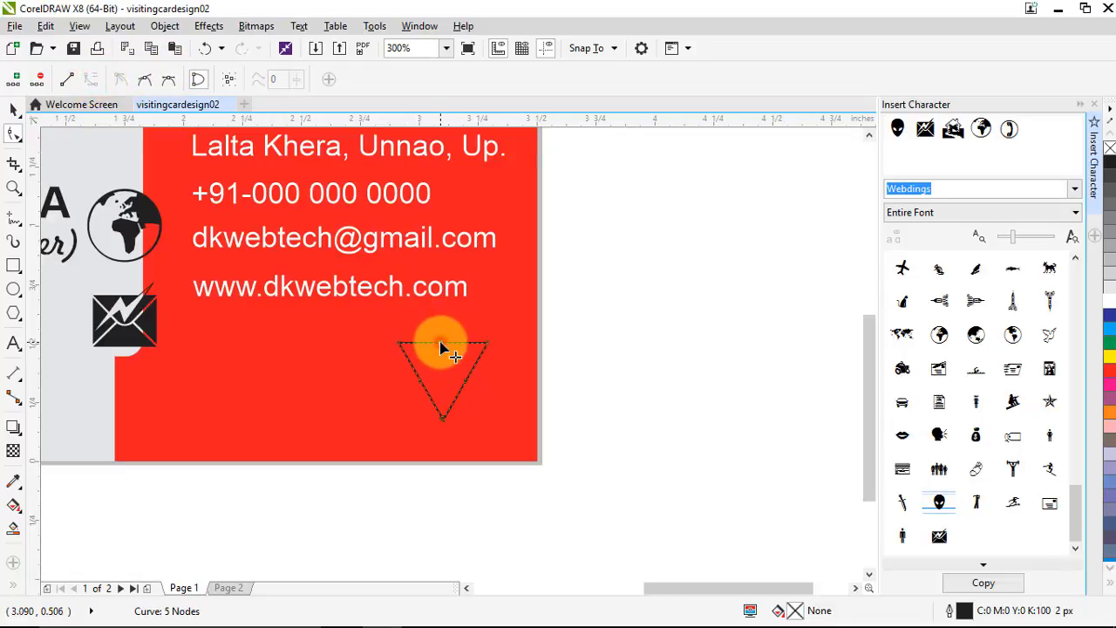
pyautogui.moveTo(440, 345); pyautogui.dragTo(443, 322)
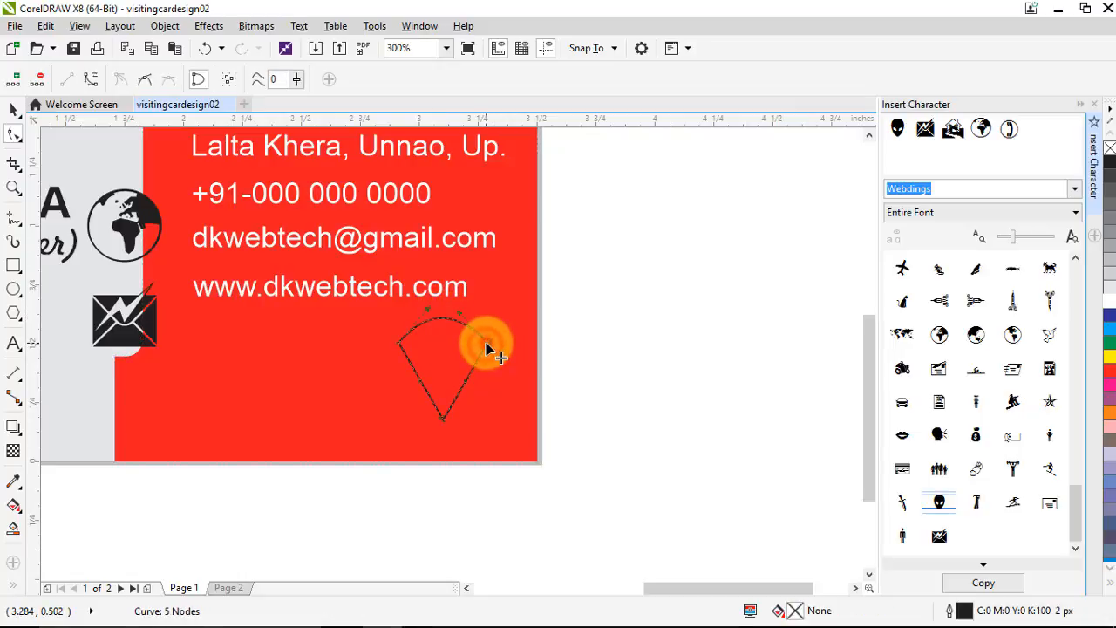
pyautogui.press('Delete')
pyautogui.click(399, 351)
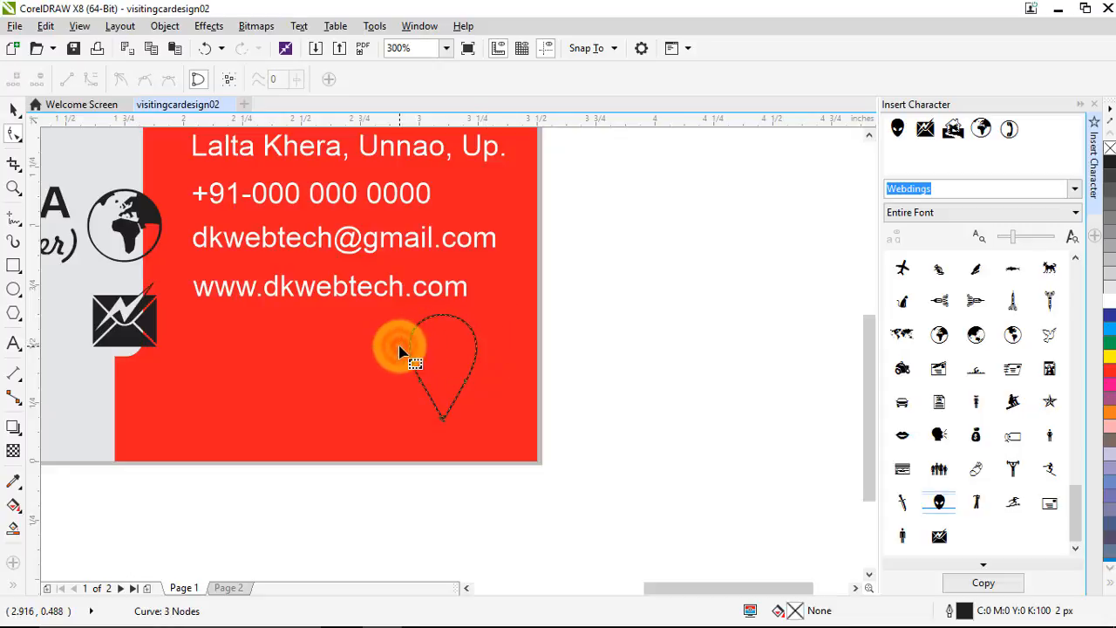
pyautogui.press('Delete')
pyautogui.click(13, 109)
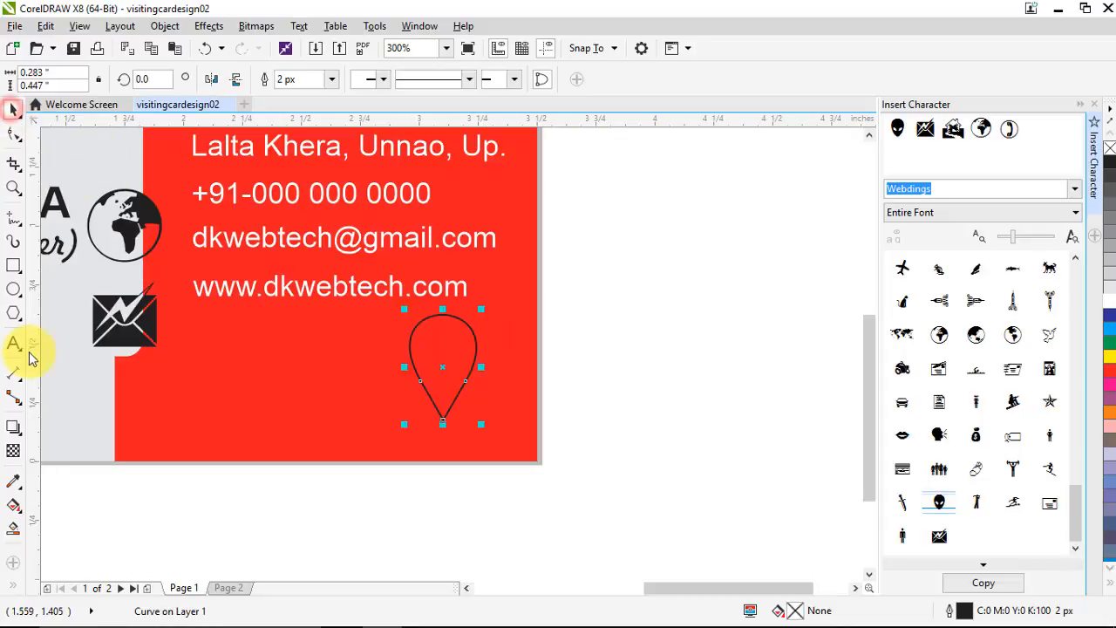
# Draw a small circle inside the teardrop's top and fill the teardrop white
pyautogui.click(13, 288)
pyautogui.scroll(1, 447, 428)
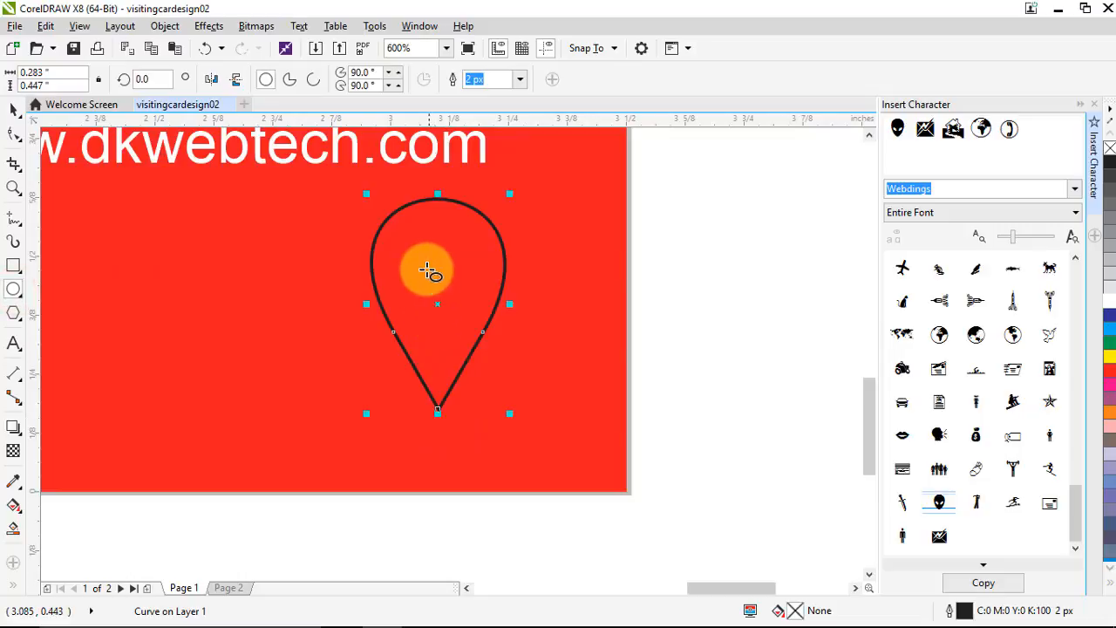
pyautogui.moveTo(442, 278); pyautogui.dragTo(474, 308)
pyautogui.click(13, 109)
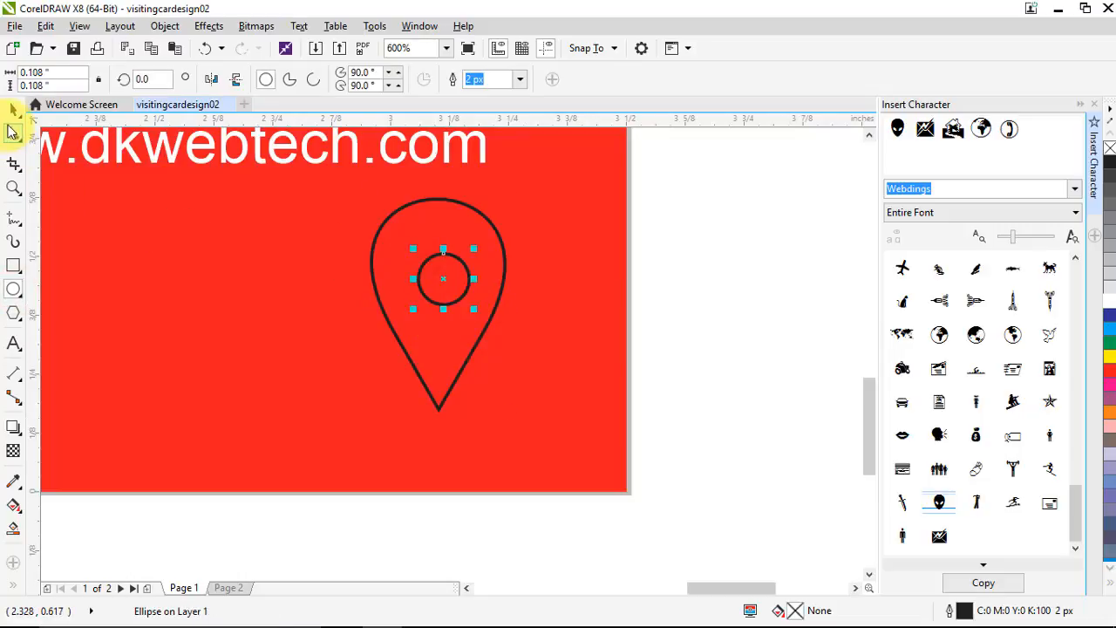
pyautogui.click(98, 164)
pyautogui.click(440, 276)
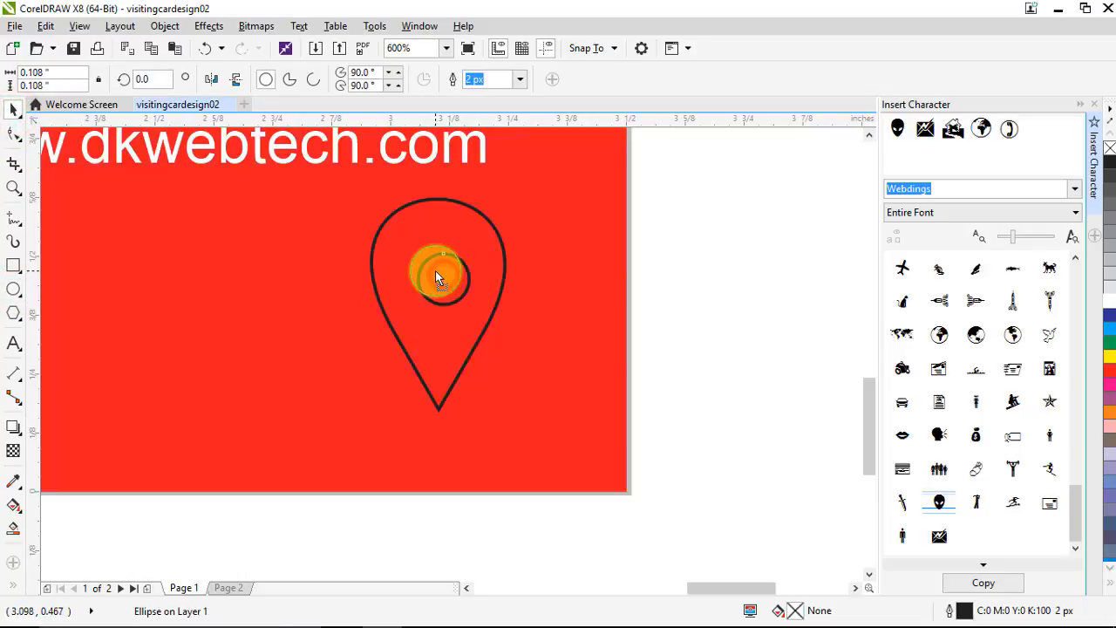
pyautogui.click(504, 243)
pyautogui.click(1109, 298)
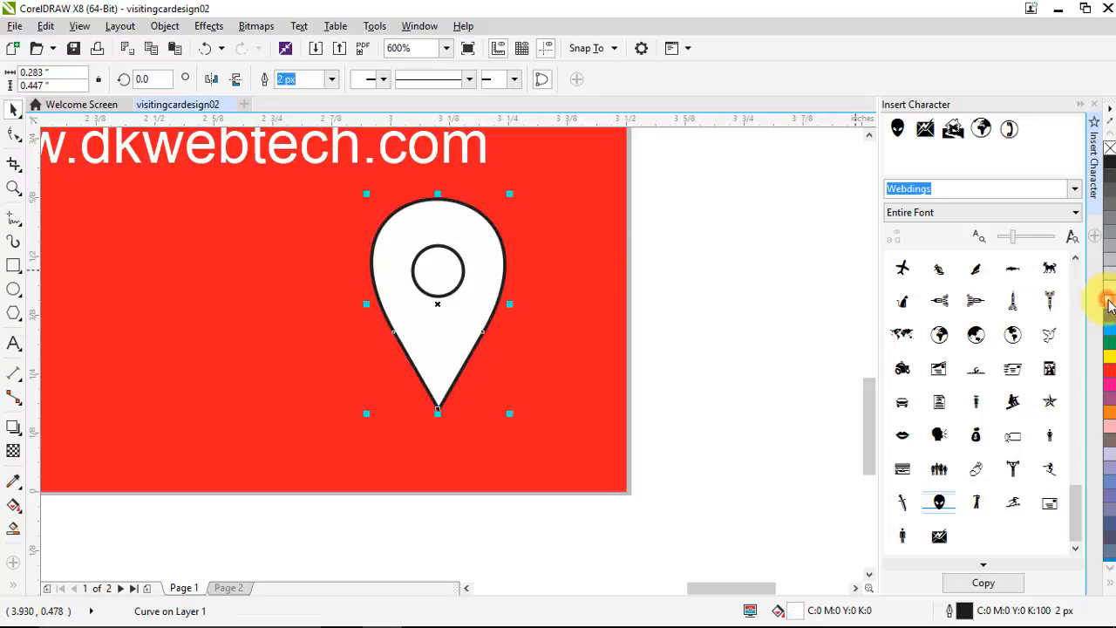
# Trim the circle out of the teardrop and delete the leftover circle
pyautogui.click(460, 292)
pyautogui.keyDown('shift'); pyautogui.click(497, 273); pyautogui.keyUp('shift')
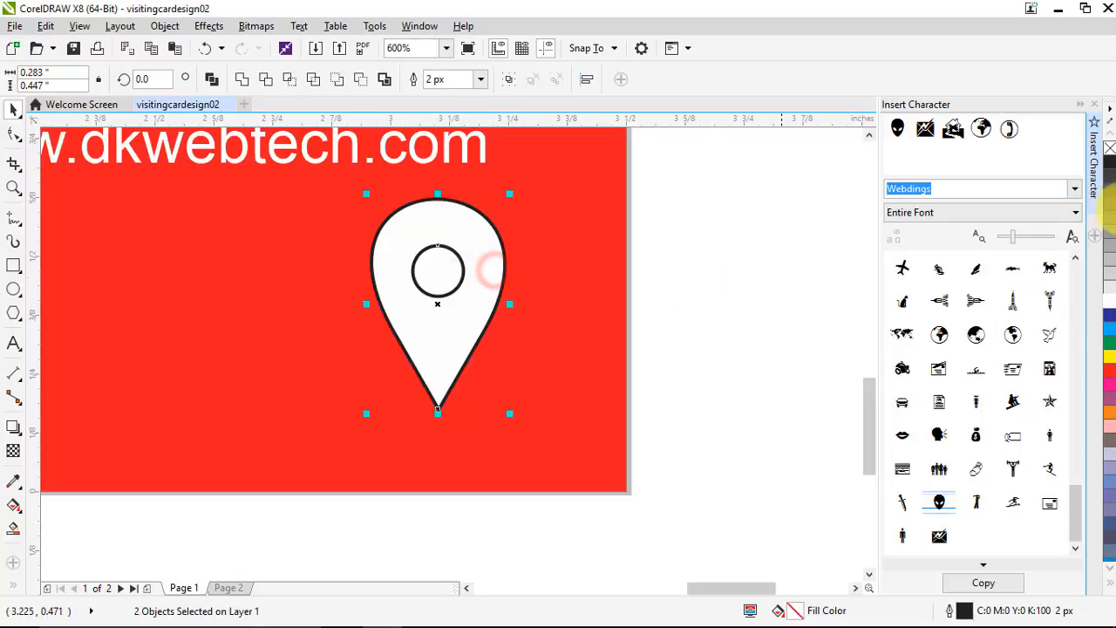
pyautogui.click(266, 79)
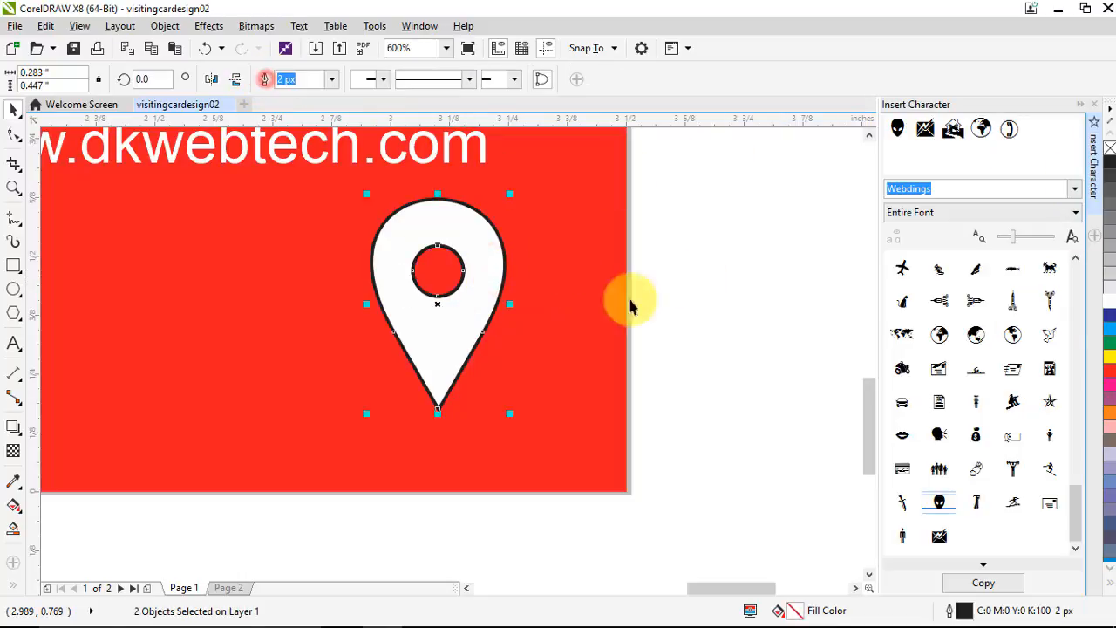
pyautogui.click(768, 351)
pyautogui.moveTo(465, 301); pyautogui.dragTo(531, 332)
pyautogui.press('Delete')
# Move the location pin beside the address line and shrink it
pyautogui.scroll(-4, 506, 324)
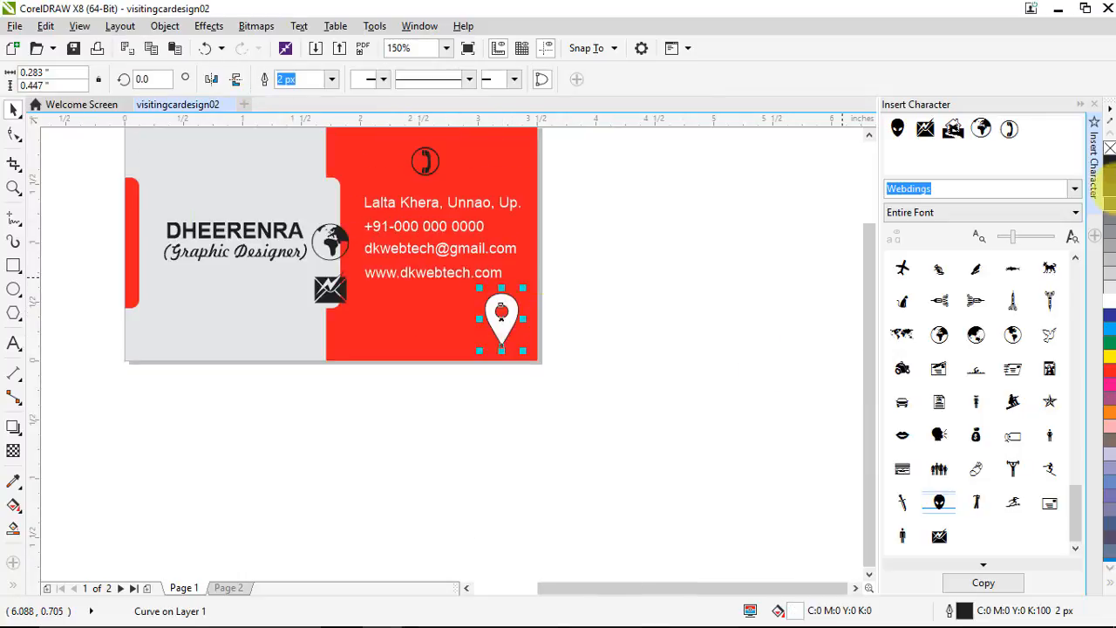
pyautogui.click(616, 209)
pyautogui.scroll(2, 387, 179)
pyautogui.moveTo(635, 432); pyautogui.dragTo(345, 216)
pyautogui.moveTo(335, 236); pyautogui.dragTo(349, 189)
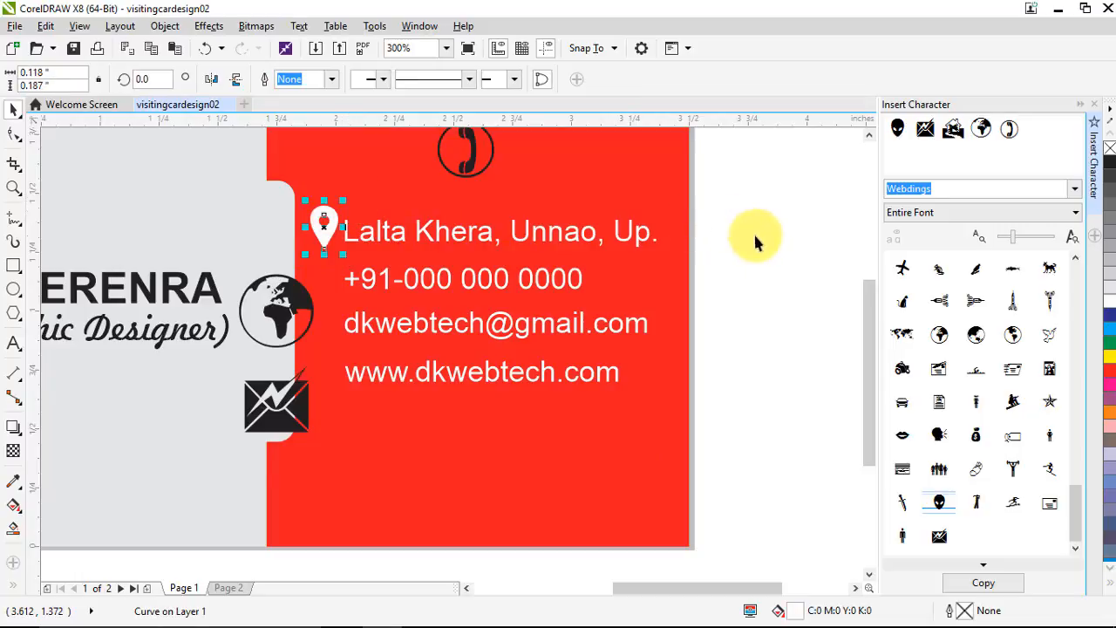
# Nudge the address text slightly to the right
pyautogui.click(757, 237)
pyautogui.click(324, 232)
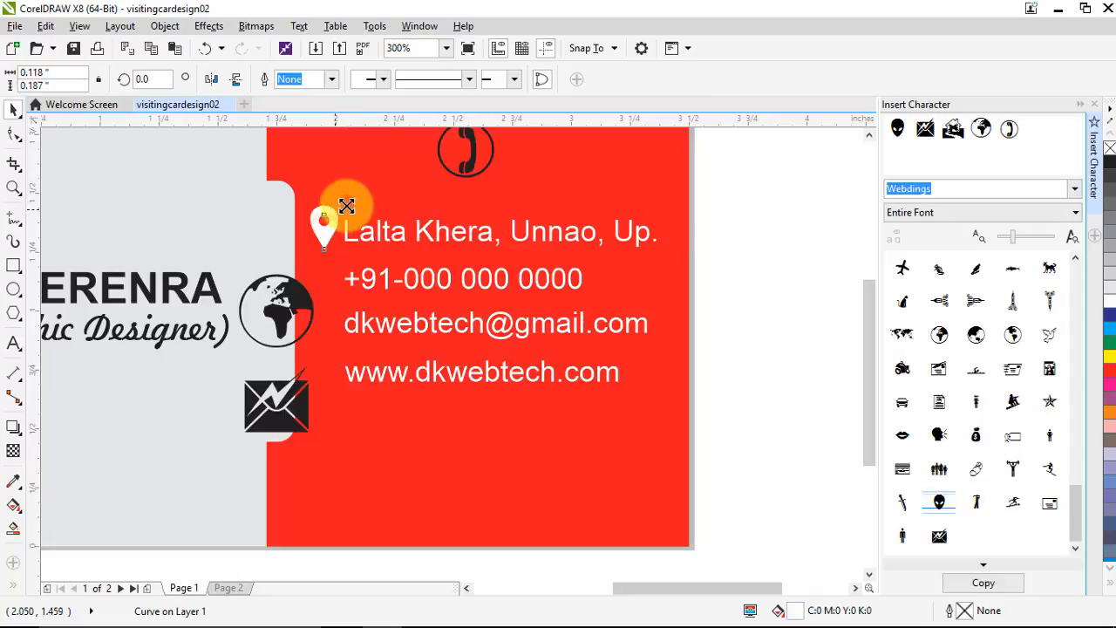
pyautogui.scroll(2, 339, 231)
pyautogui.scroll(-2, 299, 219)
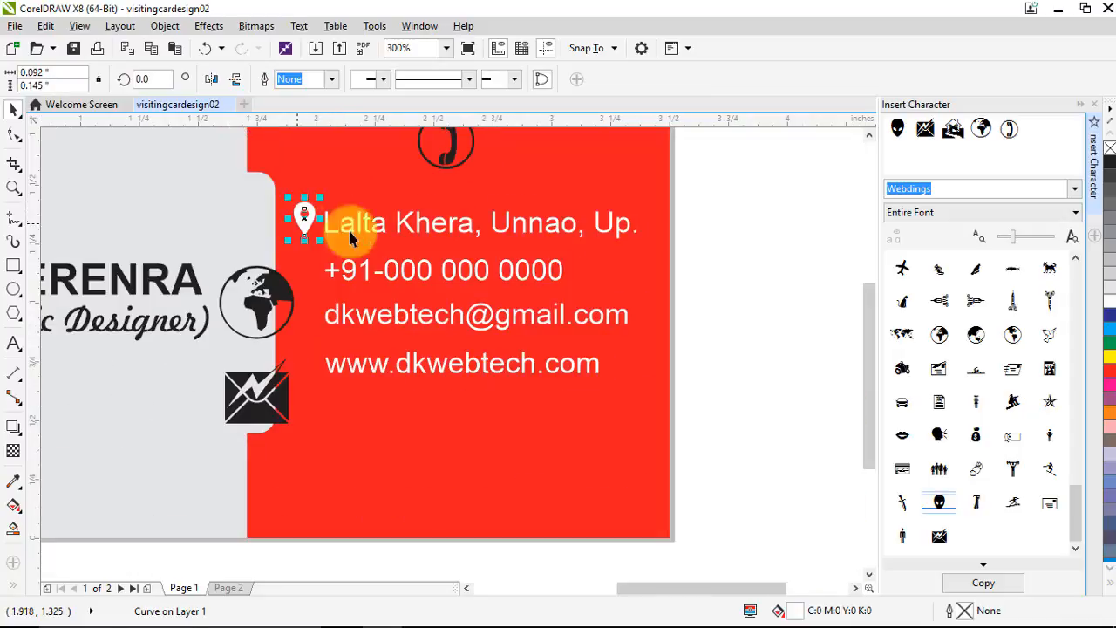
pyautogui.click(797, 274)
pyautogui.click(541, 223)
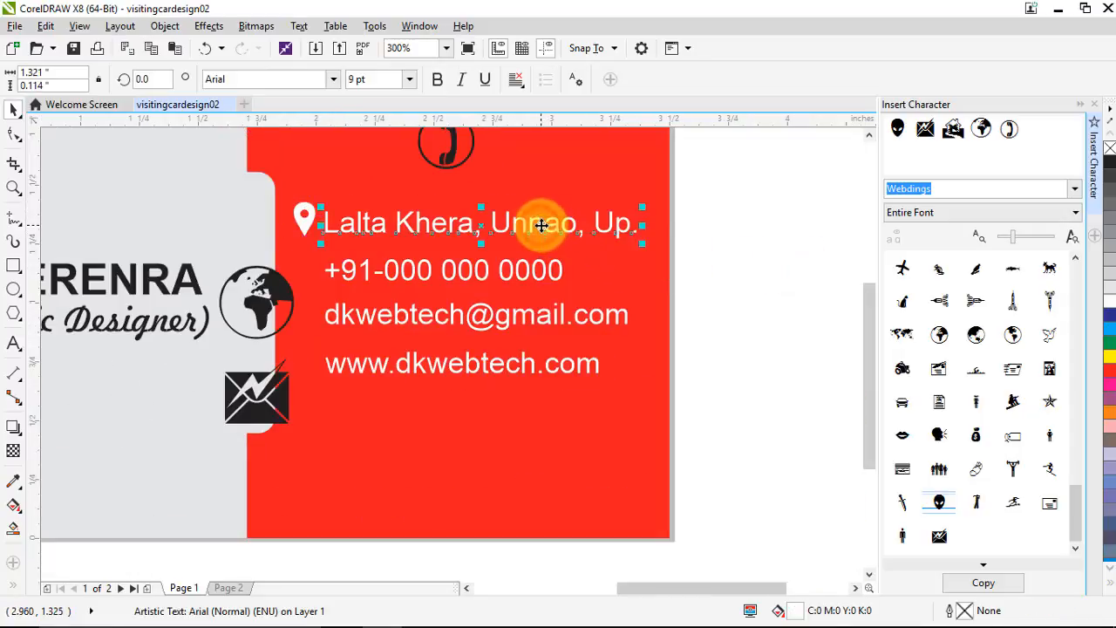
pyautogui.moveTo(544, 225); pyautogui.dragTo(556, 224)
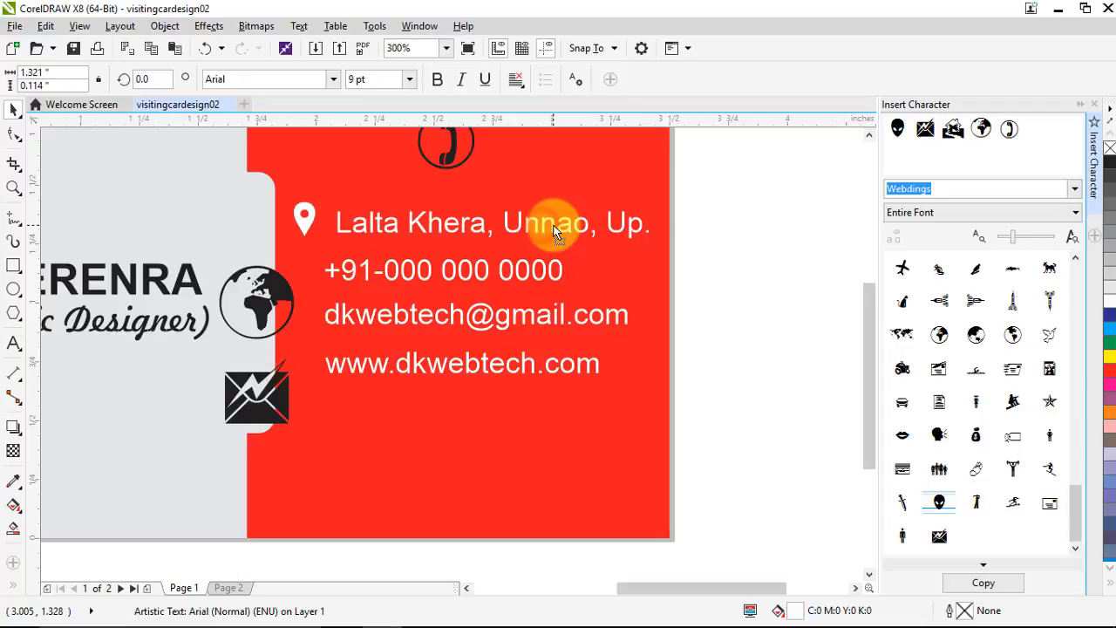
pyautogui.click(724, 301)
# Left-align the four contact lines with the address text, undoing the top and right alignments
pyautogui.scroll(-2, 334, 262)
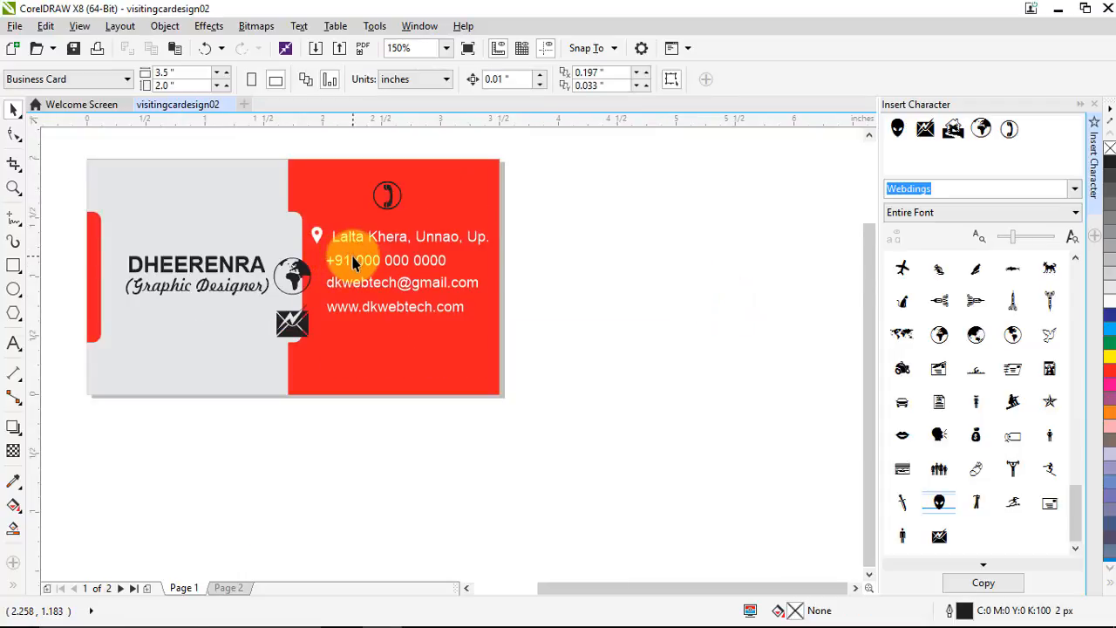
pyautogui.click(366, 286)
pyautogui.click(348, 261)
pyautogui.moveTo(574, 254); pyautogui.dragTo(312, 359)
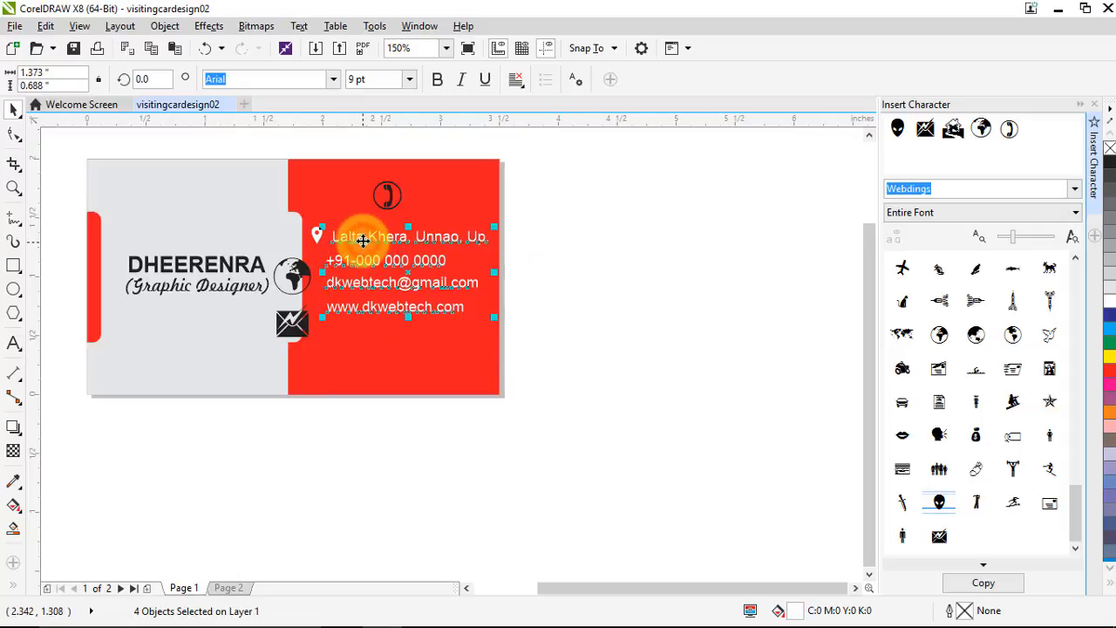
pyautogui.press('t')
pyautogui.hotkey('ctrl', 'z')
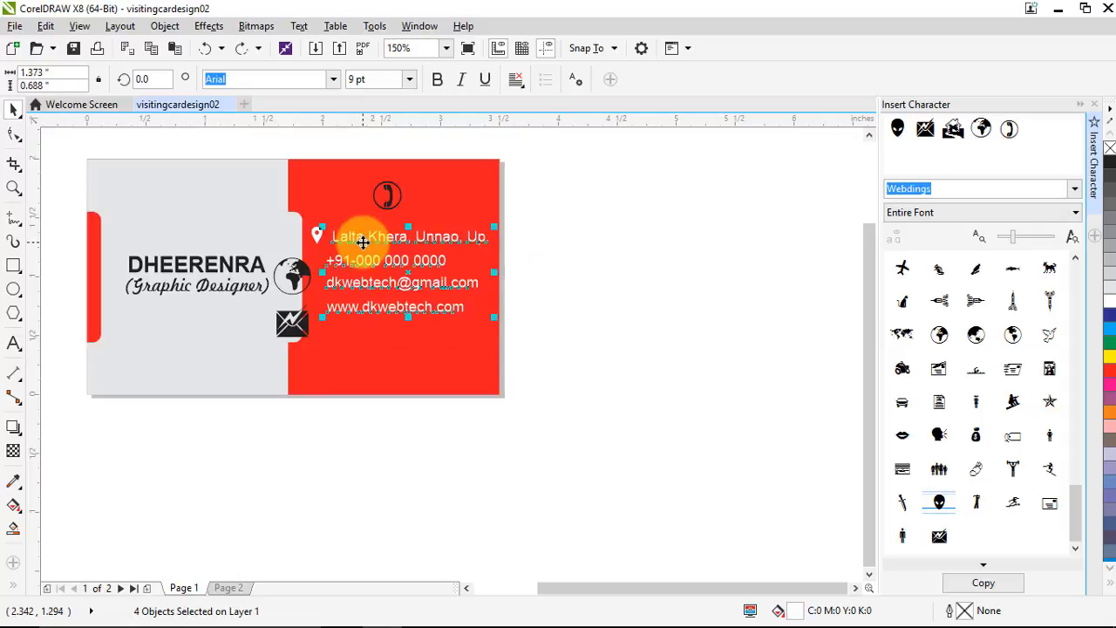
pyautogui.press('r')
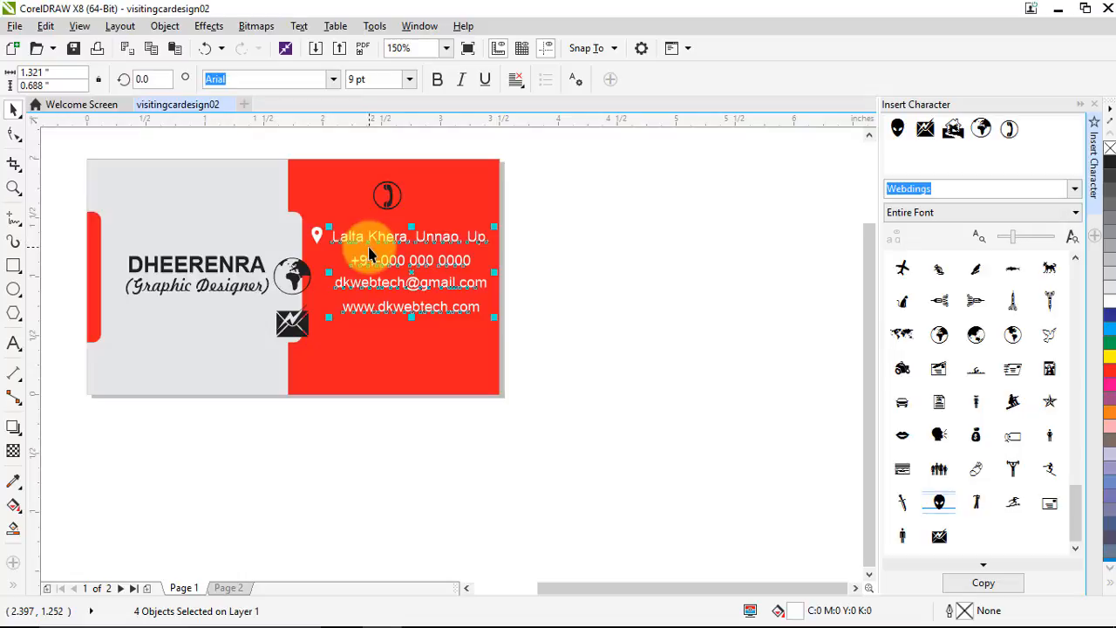
pyautogui.hotkey('ctrl', 'z')
pyautogui.press('l')
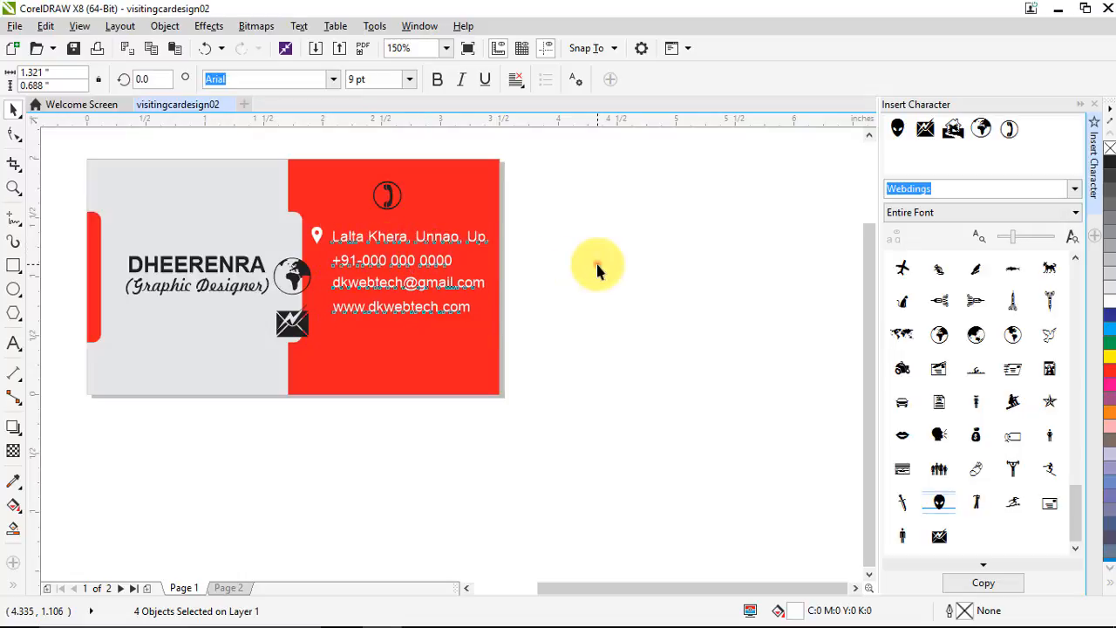
pyautogui.click(598, 267)
pyautogui.scroll(2, 342, 275)
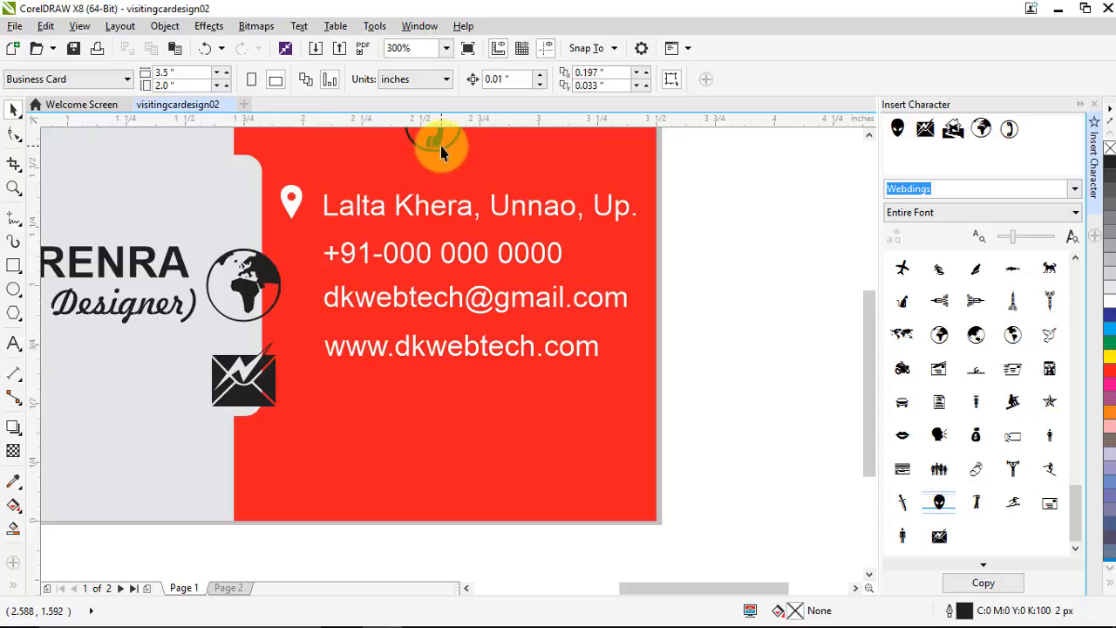
# Move the phone icon beside the phone number, shrink it and colour it white
pyautogui.moveTo(440, 145); pyautogui.dragTo(311, 266)
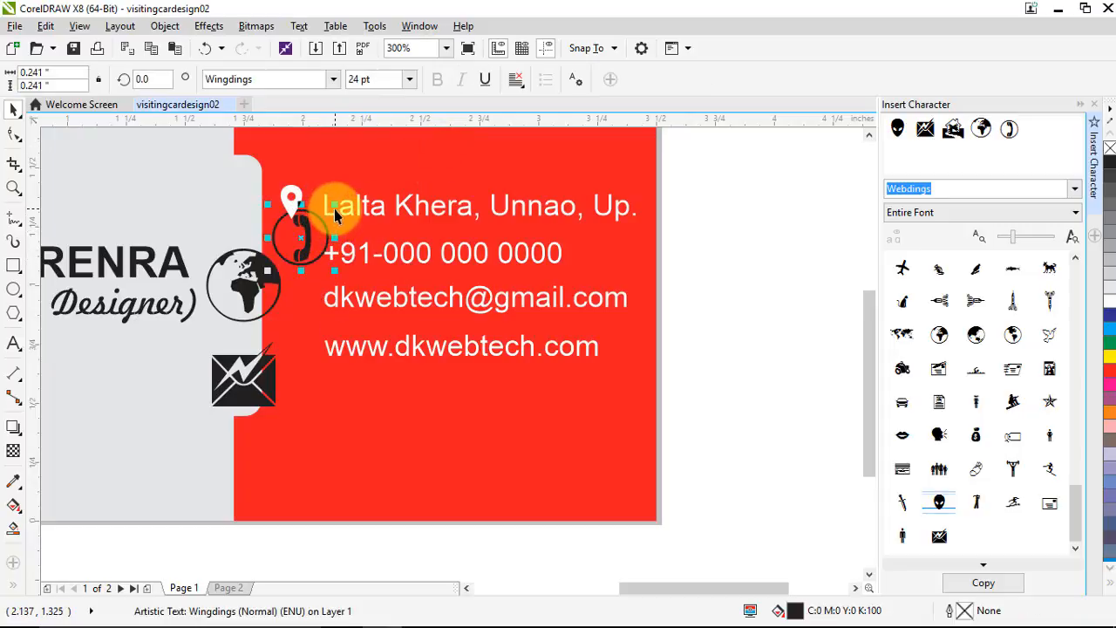
pyautogui.moveTo(334, 209); pyautogui.dragTo(328, 213)
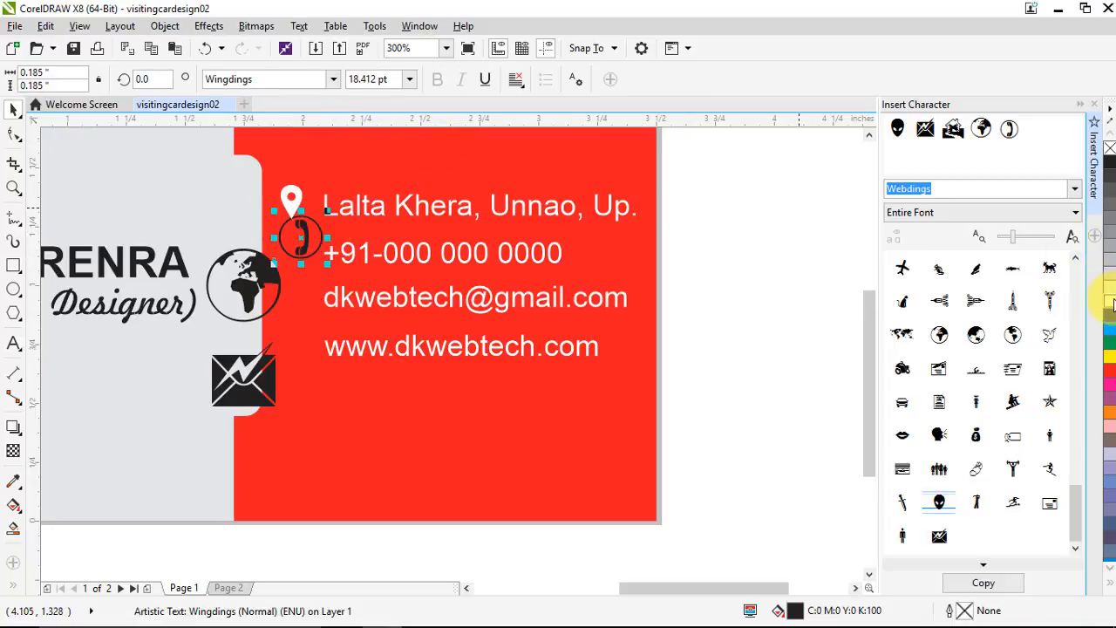
pyautogui.click(1111, 303)
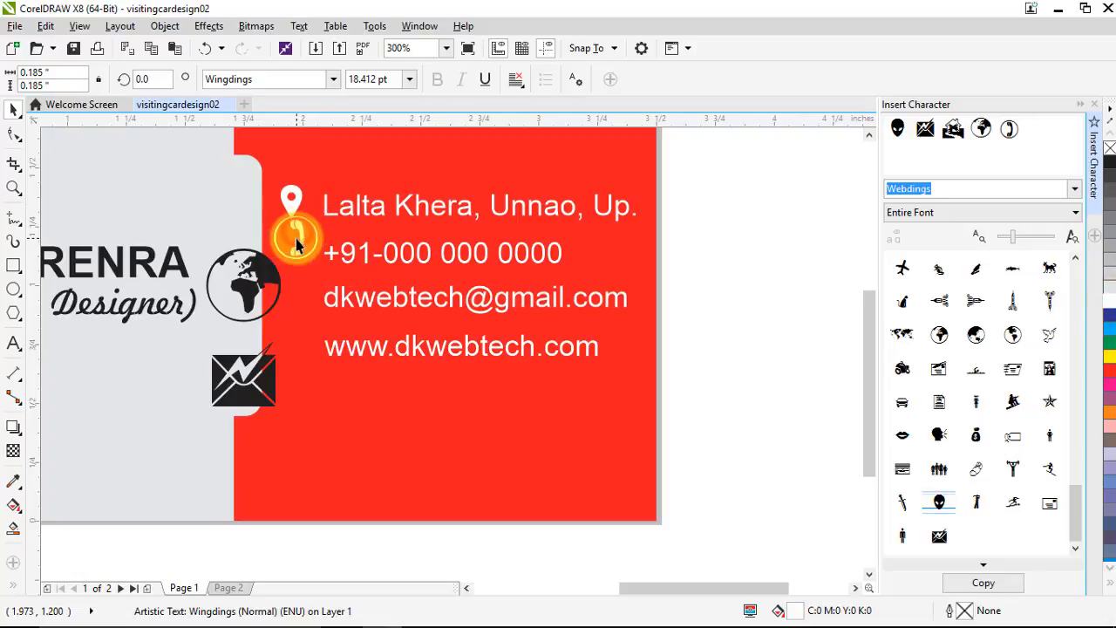
pyautogui.moveTo(297, 245)
pyautogui.mouseDown()
pyautogui.moveTo(294, 264)
pyautogui.moveTo(316, 236)
pyautogui.mouseUp()
pyautogui.doubleClick(377, 80)
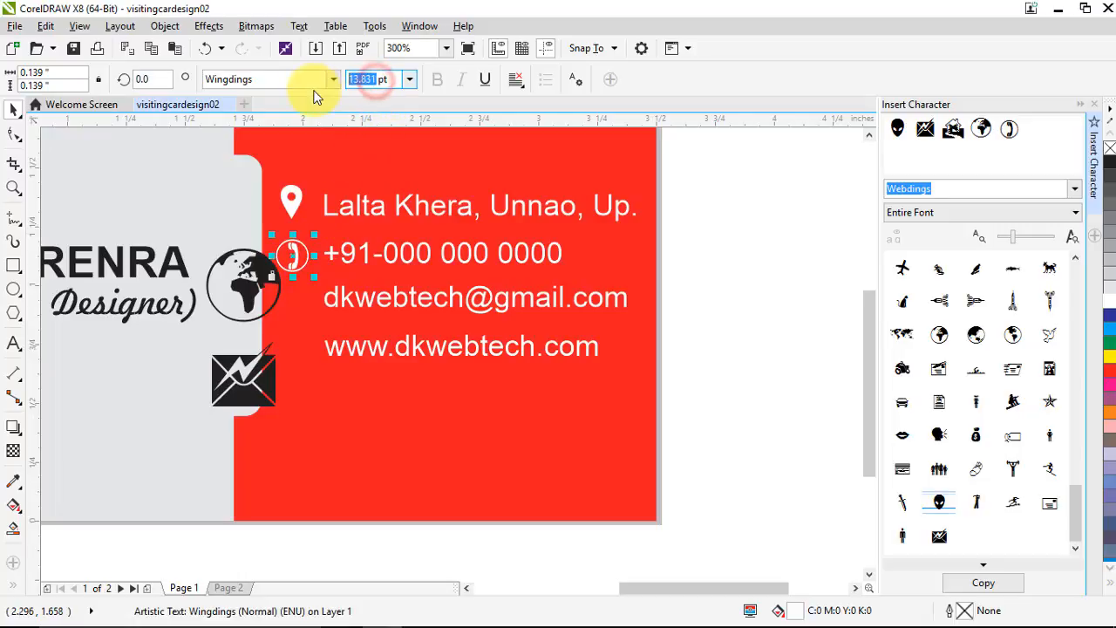
pyautogui.click(693, 297)
# Set the globe and envelope icons to 14 pt and fill them white
pyautogui.click(237, 297)
pyautogui.keyDown('shift'); pyautogui.click(254, 386); pyautogui.keyUp('shift')
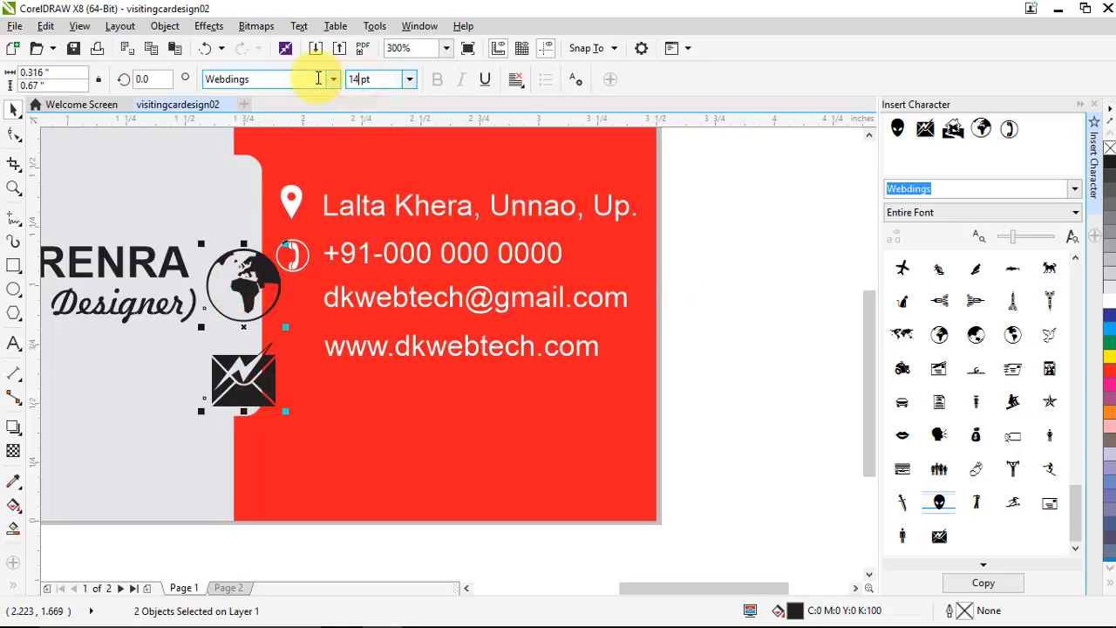
pyautogui.press('Return')
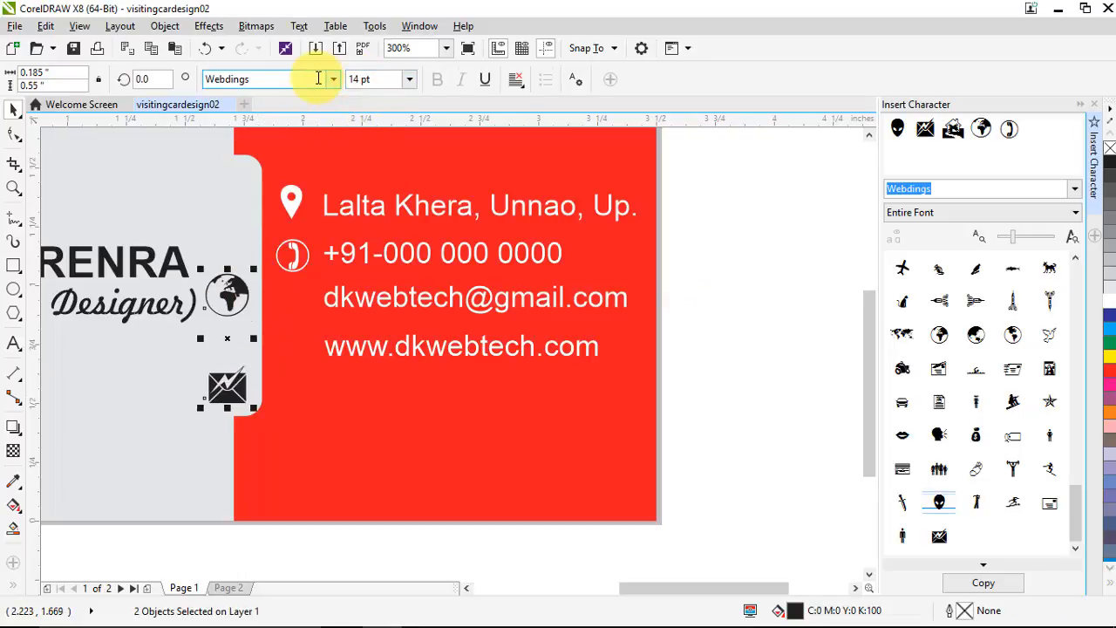
pyautogui.click(1111, 301)
pyautogui.click(791, 365)
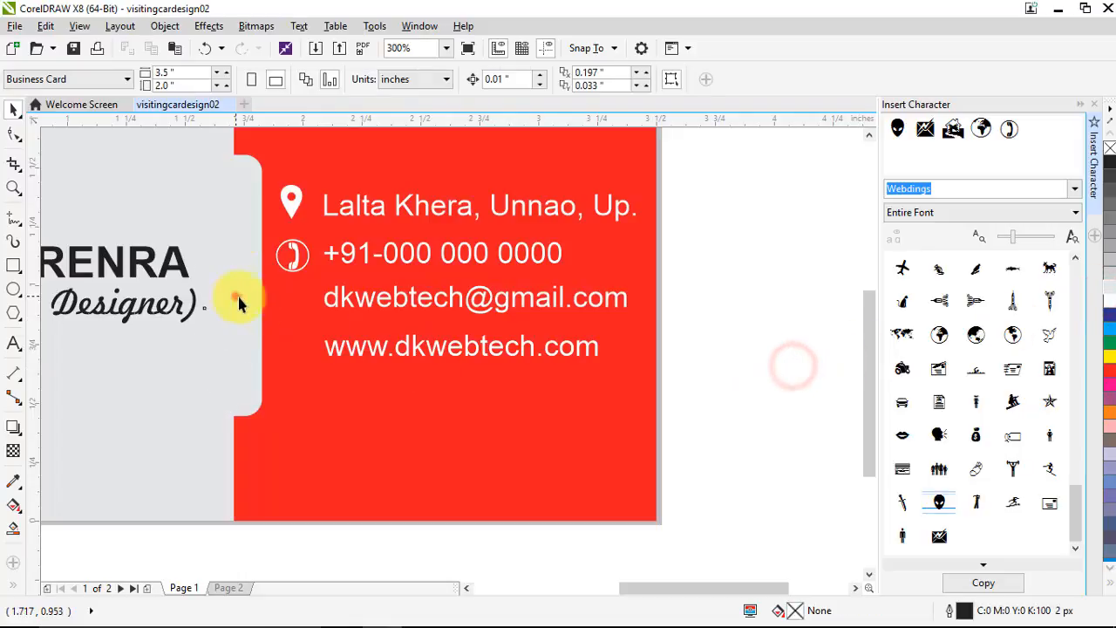
# Place the globe beside the website line and the envelope beside the email line
pyautogui.moveTo(239, 302); pyautogui.dragTo(302, 354)
pyautogui.click(229, 373)
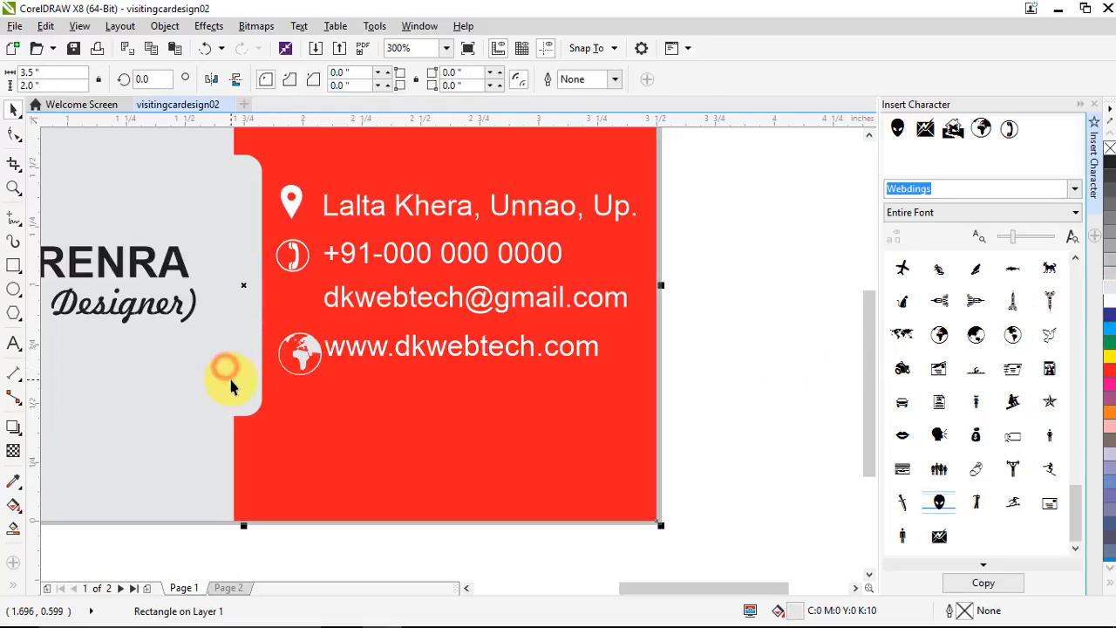
pyautogui.moveTo(236, 374); pyautogui.dragTo(301, 346)
pyautogui.moveTo(298, 302); pyautogui.dragTo(294, 296)
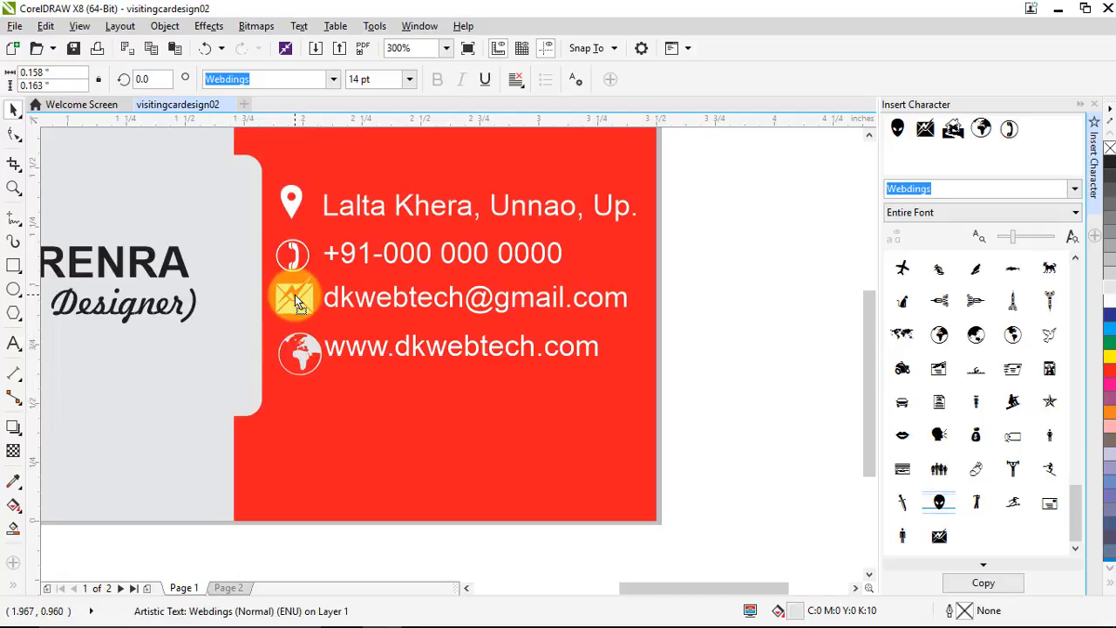
pyautogui.click(296, 349)
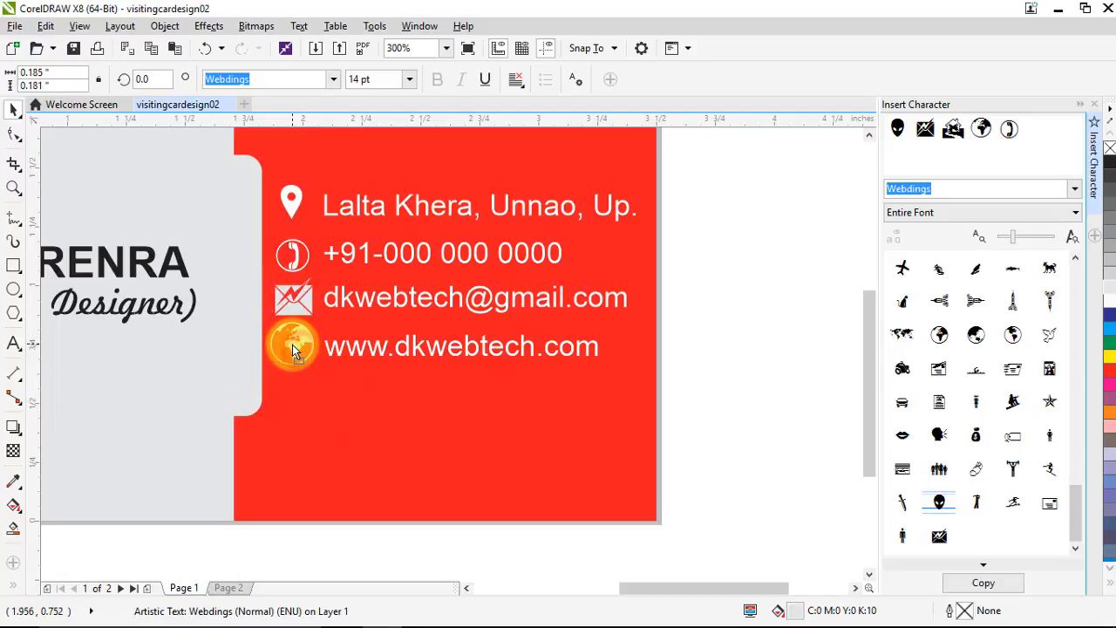
pyautogui.click(755, 349)
pyautogui.scroll(-2, 373, 324)
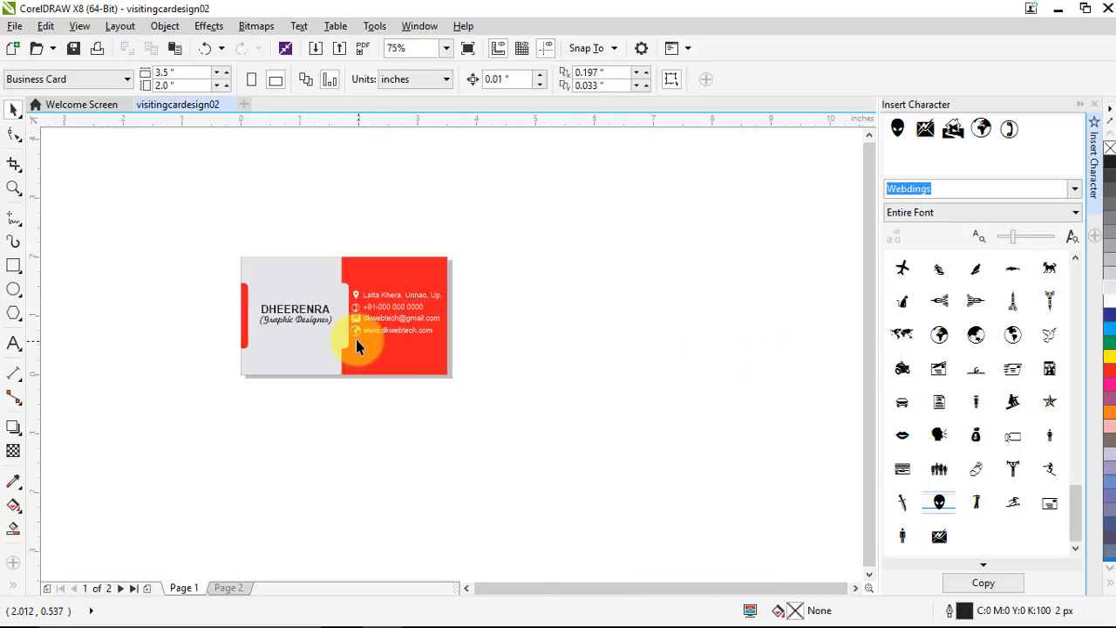
# Zoom in on the contact details and nudge all contact lines and icons down
pyautogui.scroll(2, 356, 347)
pyautogui.click(13, 187)
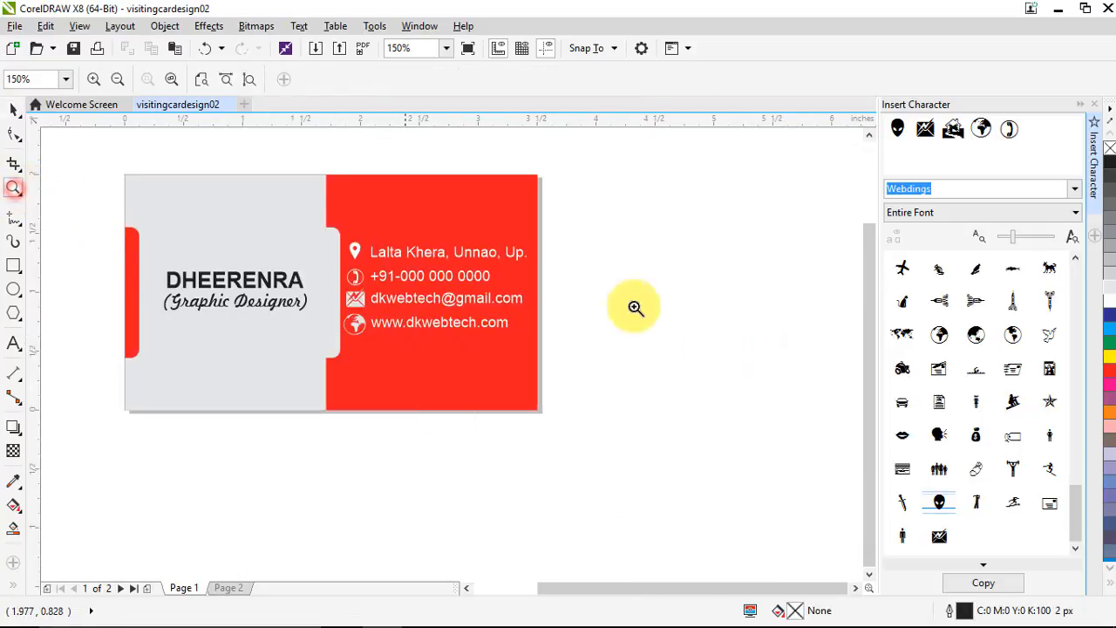
pyautogui.moveTo(668, 212); pyautogui.dragTo(301, 438)
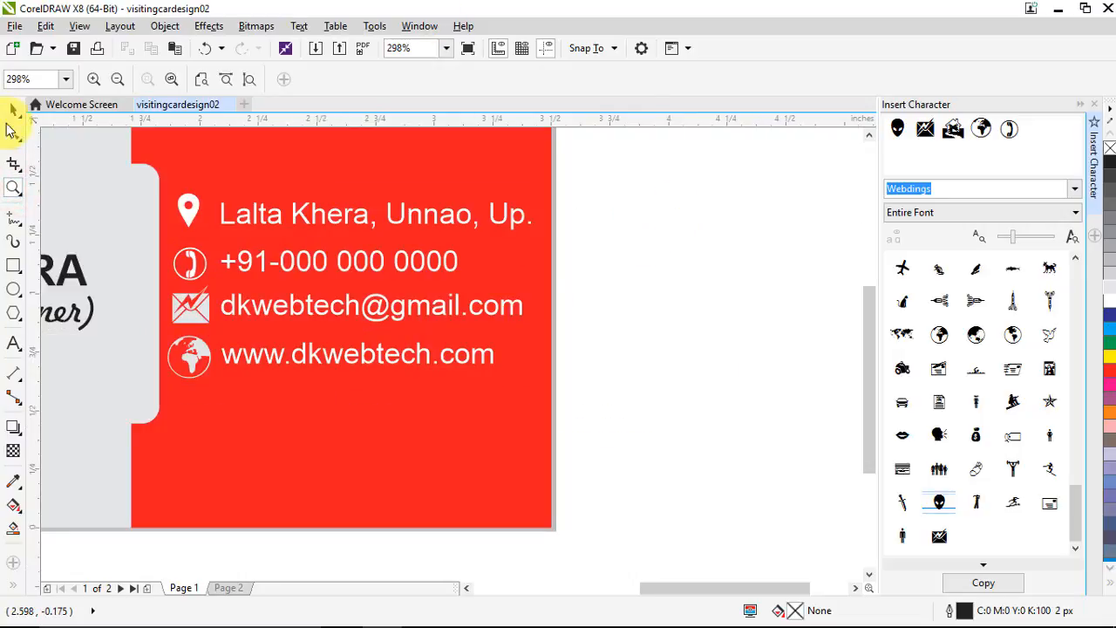
pyautogui.click(13, 109)
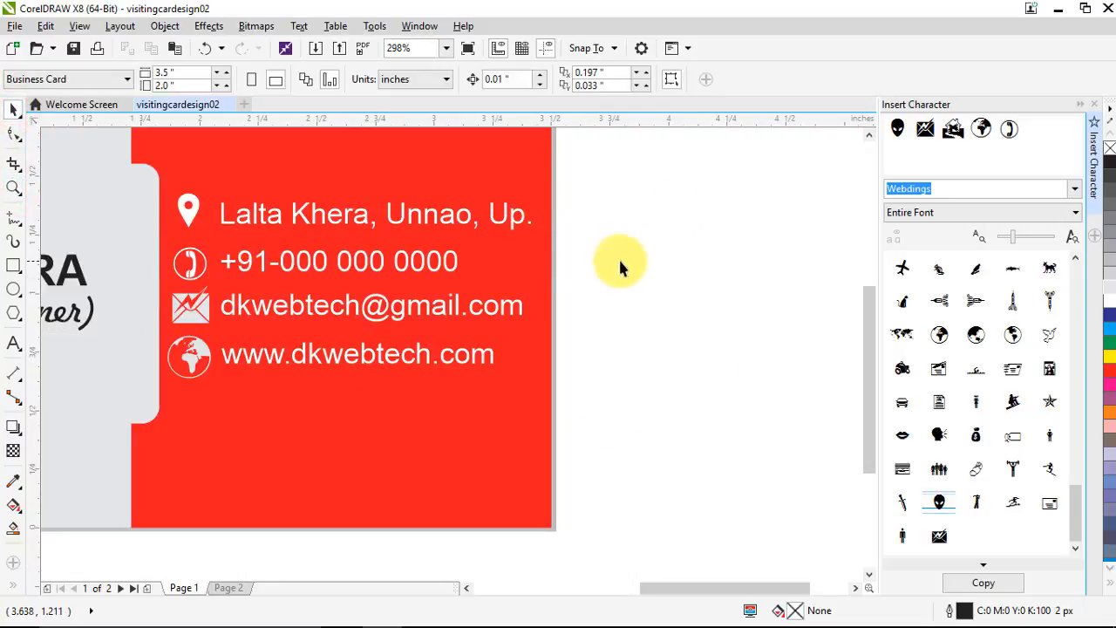
pyautogui.moveTo(634, 252); pyautogui.dragTo(142, 444)
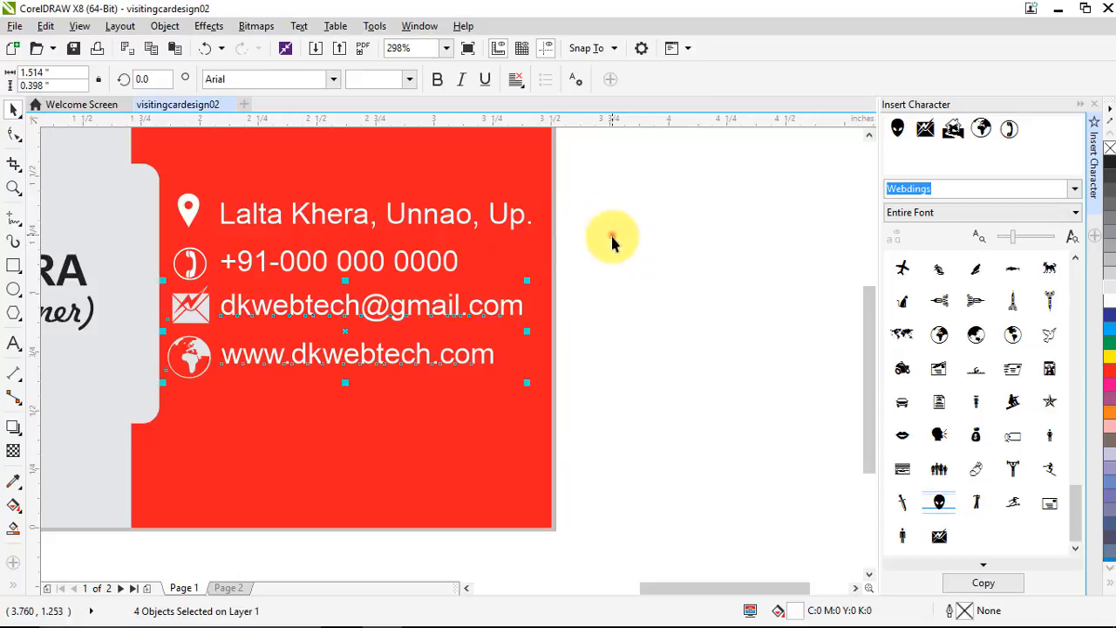
pyautogui.moveTo(612, 242); pyautogui.dragTo(124, 427)
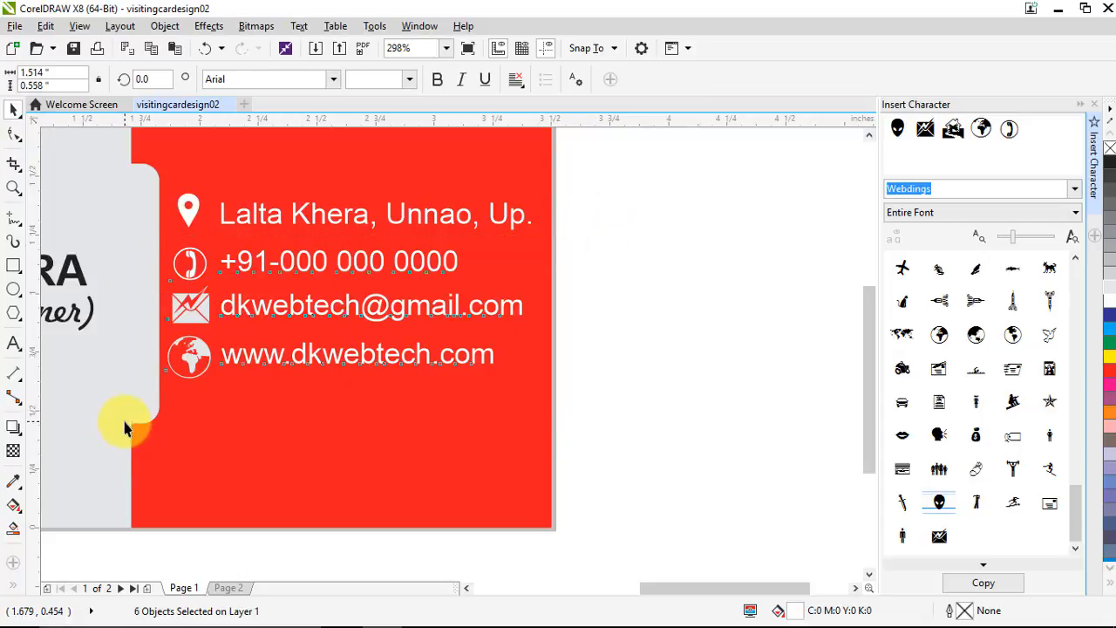
pyautogui.press('Down')
pyautogui.click(571, 348)
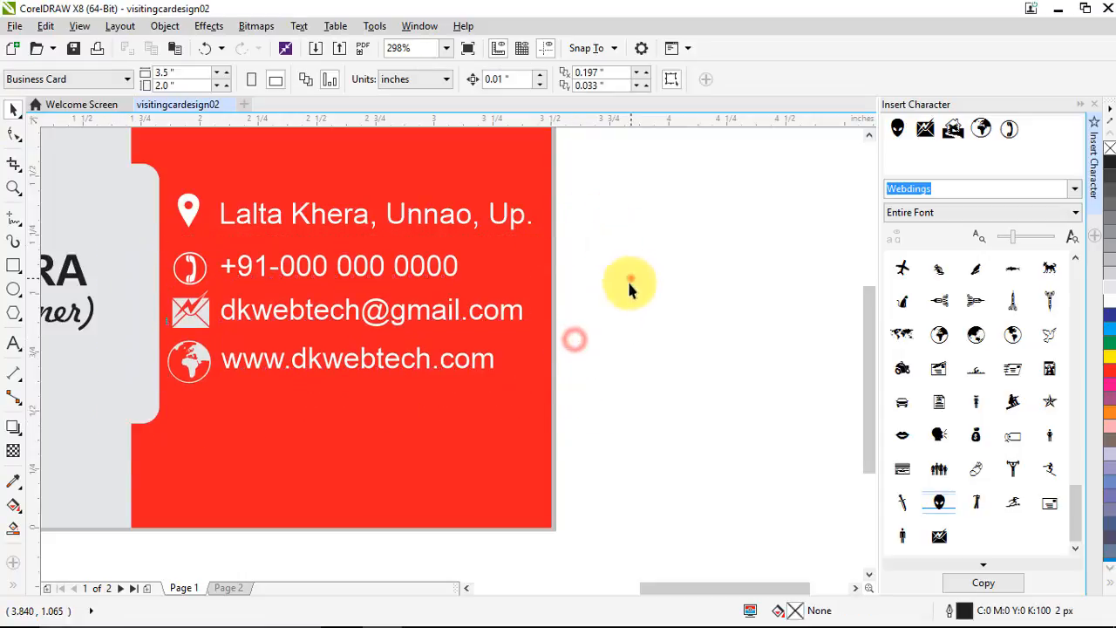
# Nudge the email and web lines, then the web line, then all three down for even spacing
pyautogui.moveTo(630, 278); pyautogui.dragTo(138, 488)
pyautogui.press('Down')
pyautogui.press('Down')
pyautogui.press('Down')
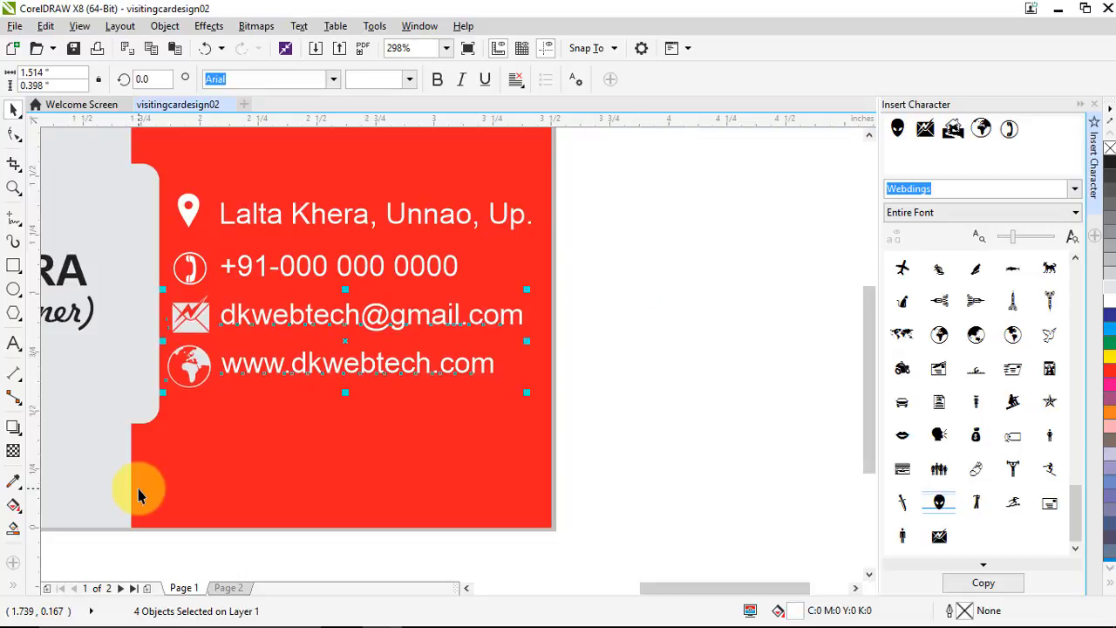
pyautogui.click(593, 427)
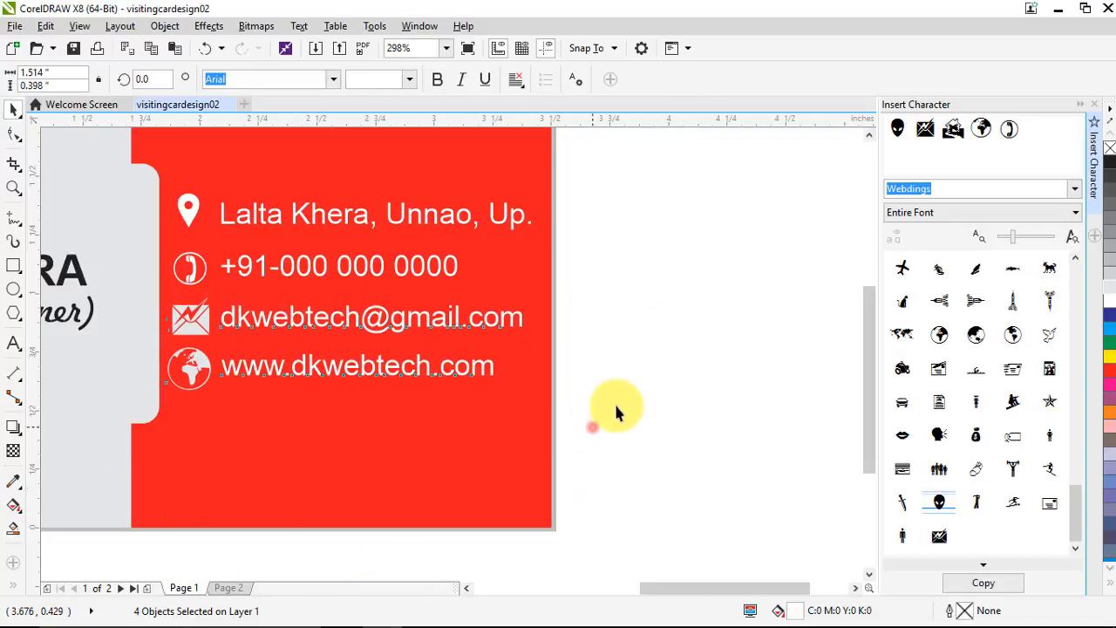
pyautogui.moveTo(665, 345); pyautogui.dragTo(124, 487)
pyautogui.press('Down')
pyautogui.press('Down')
pyautogui.press('Down')
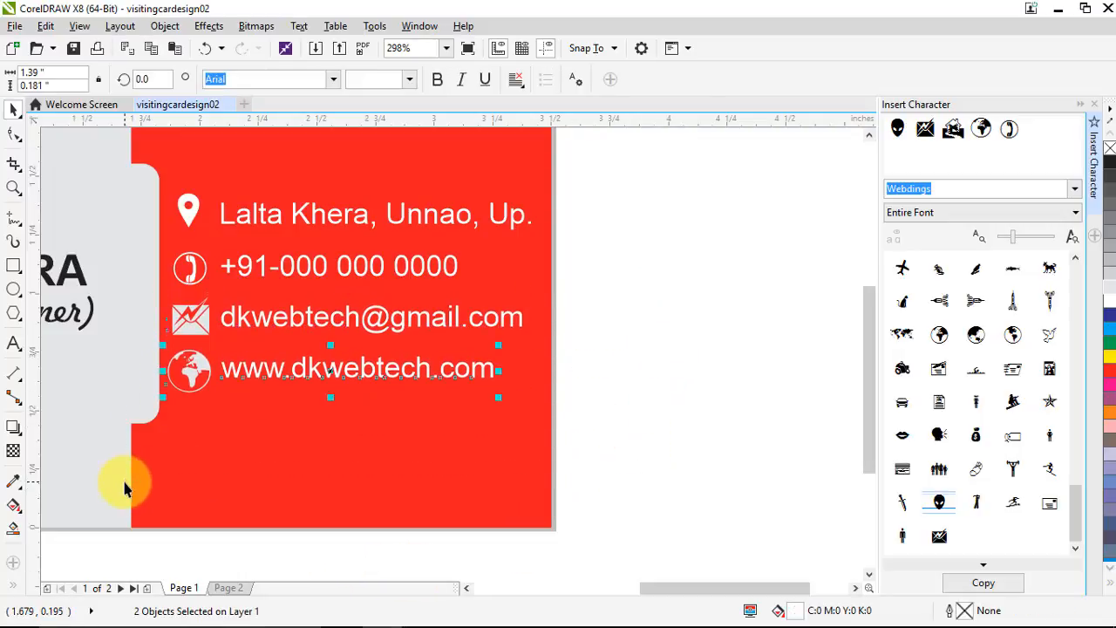
pyautogui.click(636, 340)
pyautogui.moveTo(648, 251); pyautogui.dragTo(140, 467)
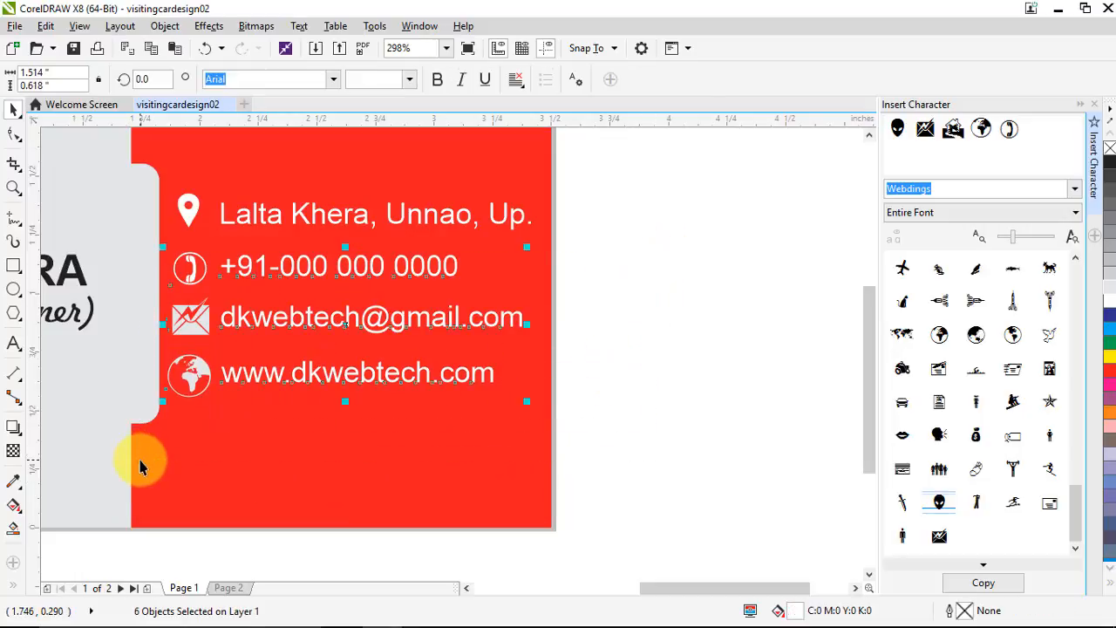
pyautogui.press('Down')
pyautogui.click(643, 405)
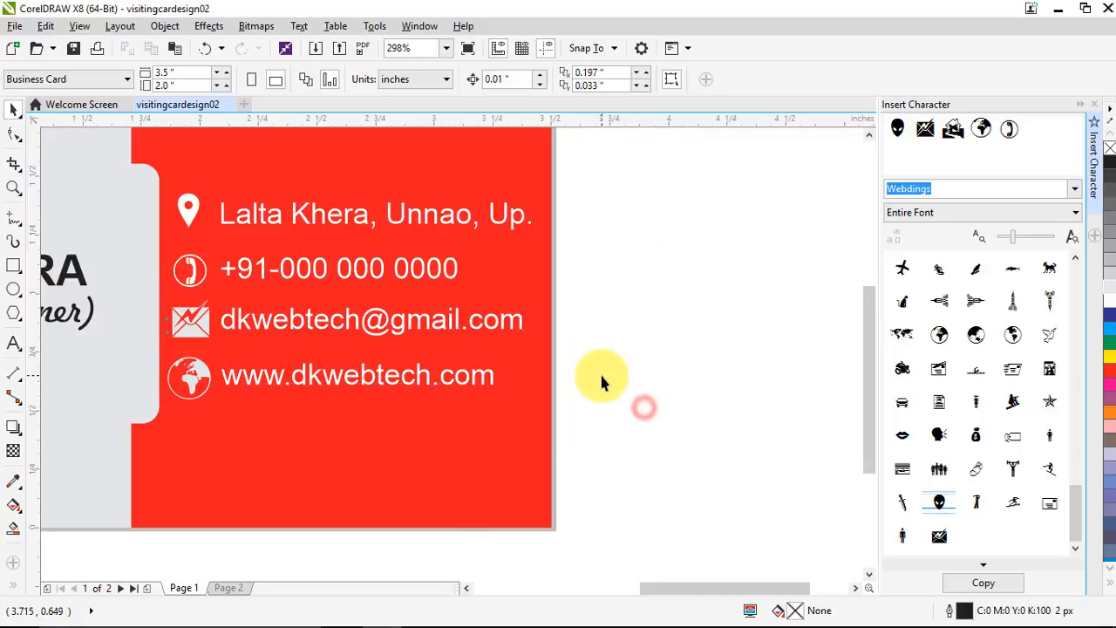
pyautogui.scroll(-2, 599, 370)
pyautogui.scroll(-1, 540, 353)
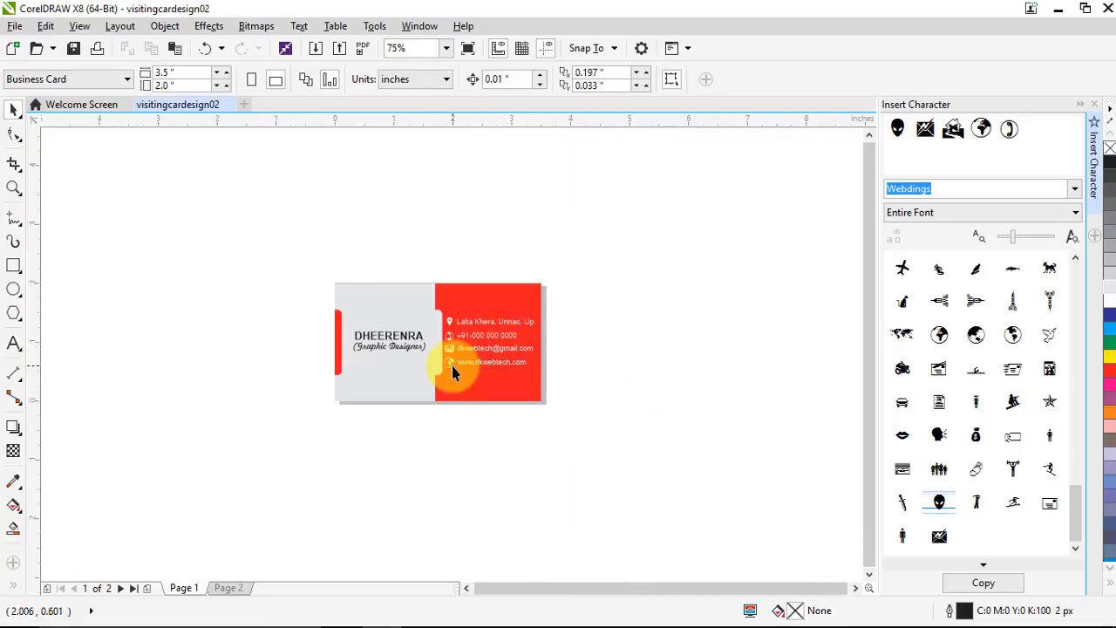
pyautogui.scroll(1, 471, 373)
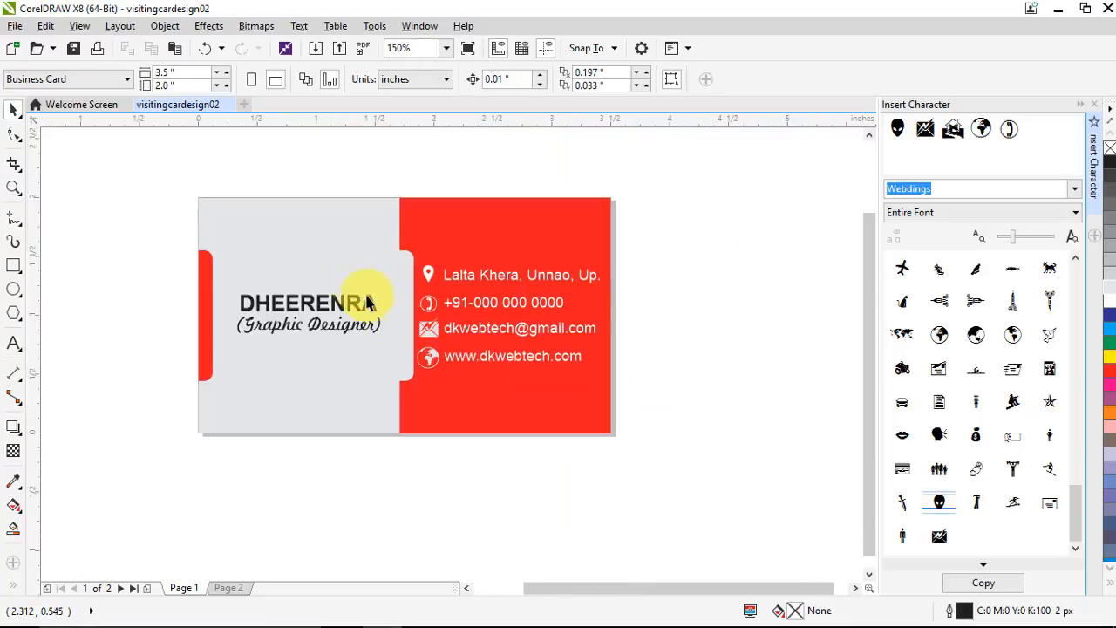
# Apply an elliptical fountain fill to the card's grey background rectangle
pyautogui.click(328, 255)
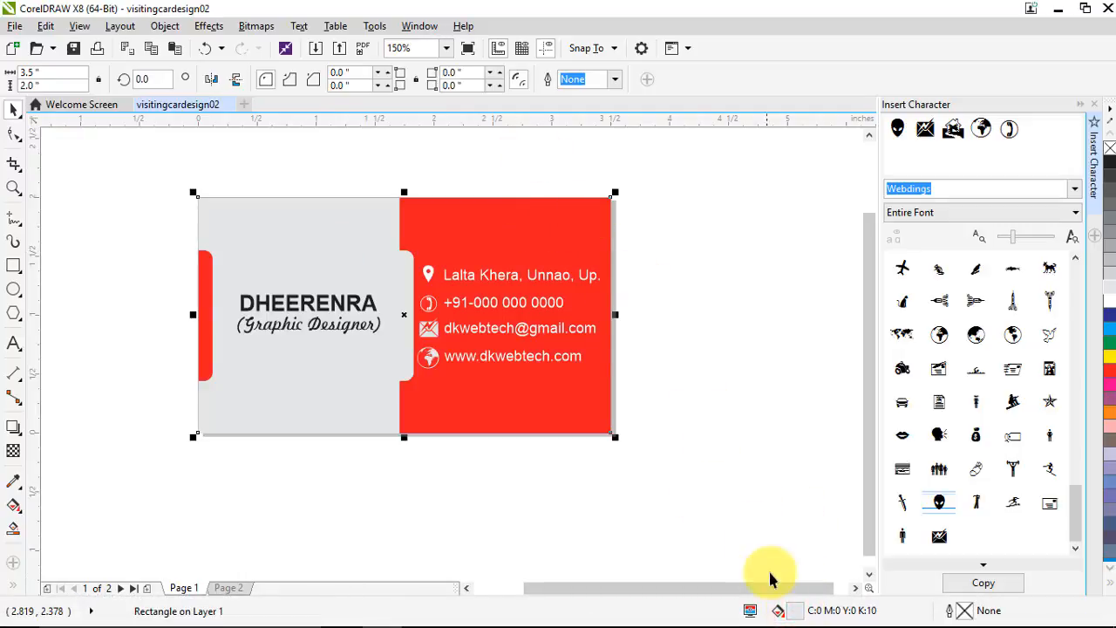
pyautogui.doubleClick(792, 610)
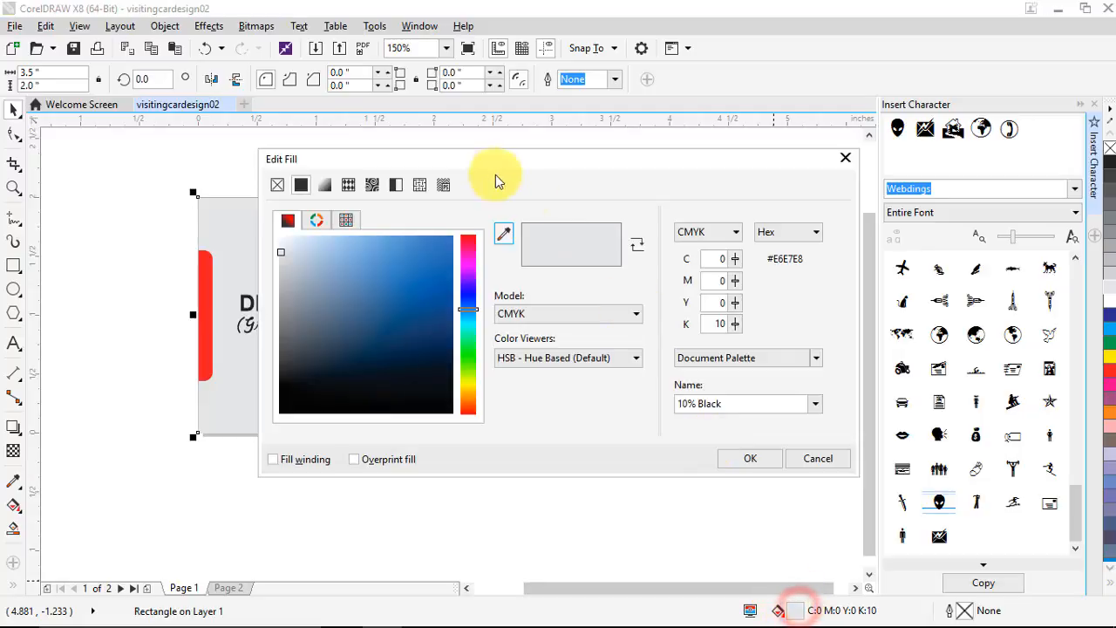
pyautogui.click(324, 186)
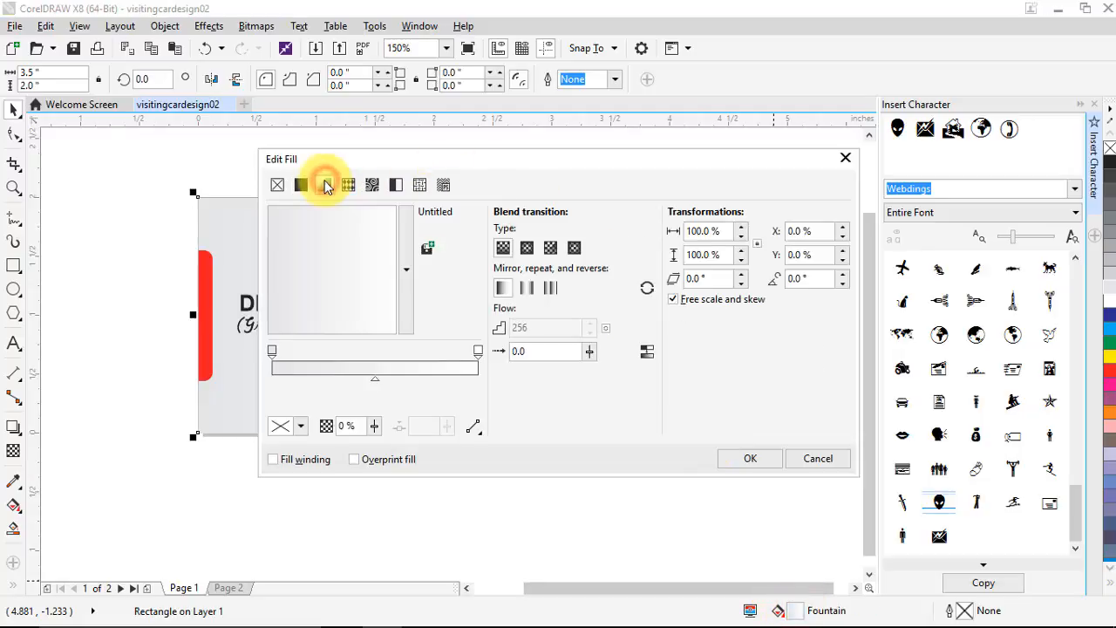
pyautogui.click(527, 249)
pyautogui.click(750, 459)
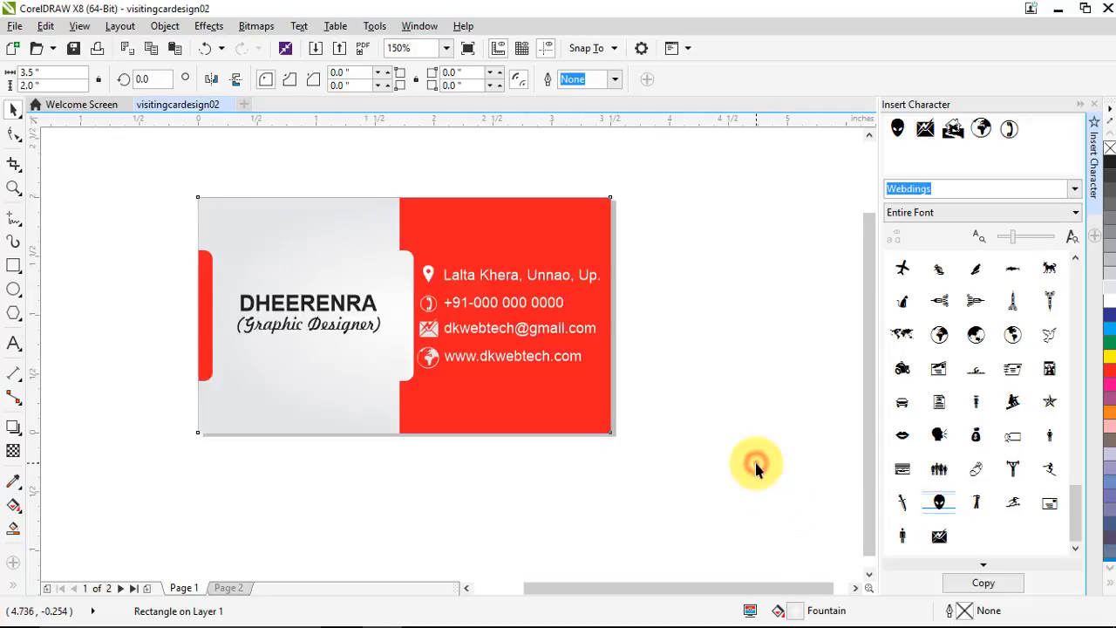
pyautogui.click(755, 462)
# Place a copy of the gradient background rectangle to the right of the card
pyautogui.scroll(-2, 366, 304)
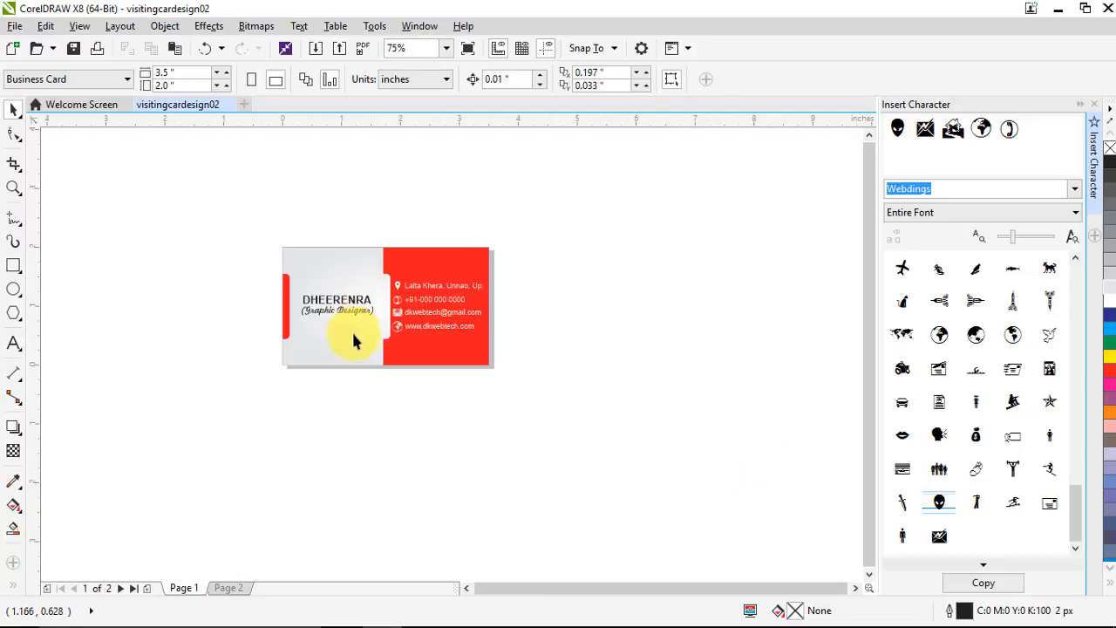
pyautogui.scroll(2, 353, 340)
pyautogui.scroll(-2, 361, 346)
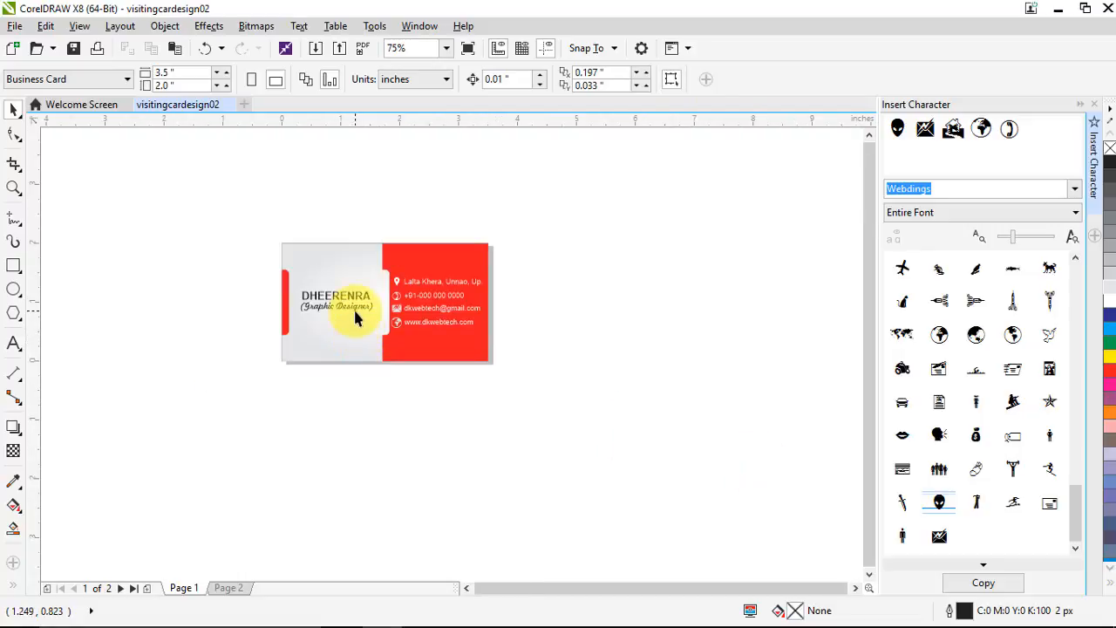
pyautogui.click(326, 249)
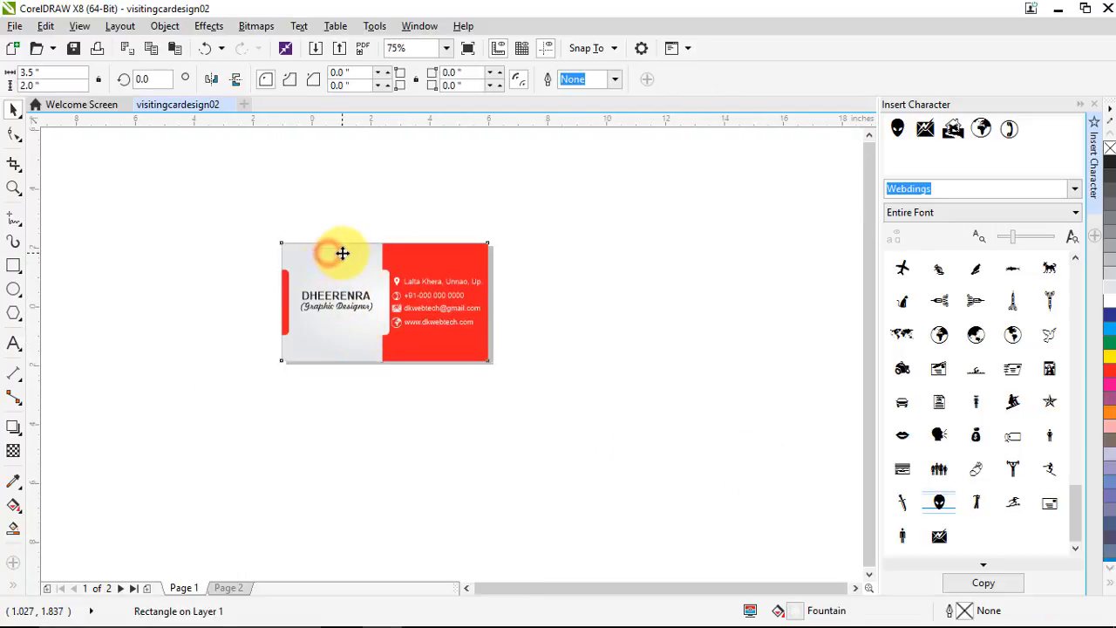
pyautogui.scroll(-2, 359, 279)
pyautogui.scroll(2, 339, 251)
pyautogui.moveTo(336, 249); pyautogui.dragTo(551, 239)
pyautogui.click(561, 357)
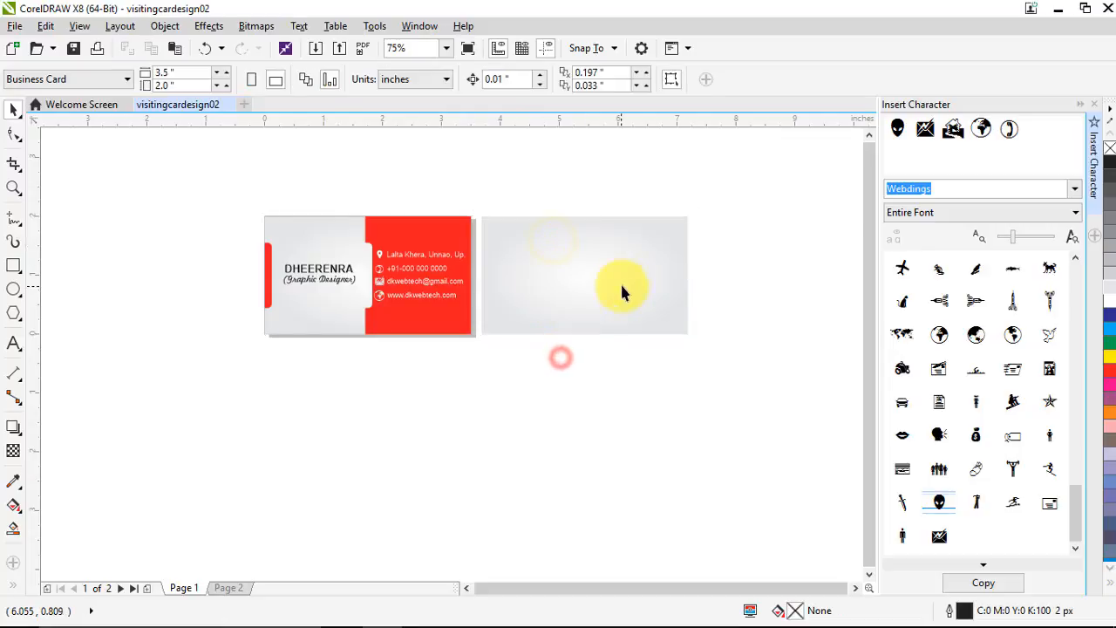
# Squash a duplicate vertically into a thin 3.5 × 0.33 inch strip along the bottom
pyautogui.scroll(1, 622, 292)
pyautogui.scroll(-1, 503, 265)
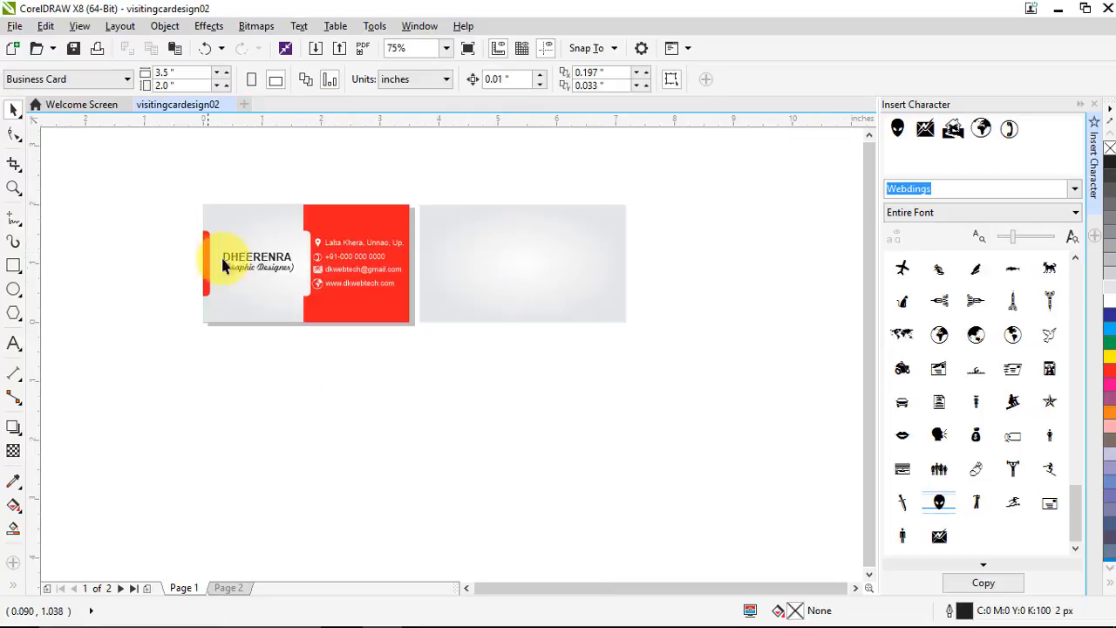
pyautogui.click(548, 281)
pyautogui.moveTo(522, 203); pyautogui.dragTo(534, 299)
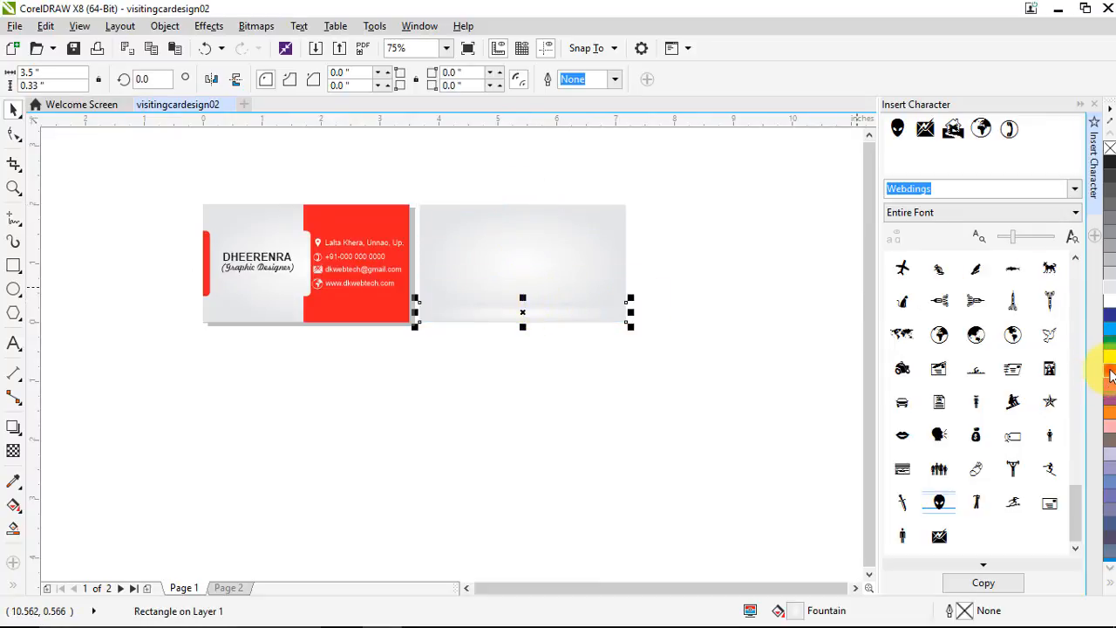
# Colour the bottom strip red and make it slightly taller
pyautogui.click(1110, 372)
pyautogui.click(777, 399)
pyautogui.click(563, 321)
pyautogui.scroll(1, 522, 299)
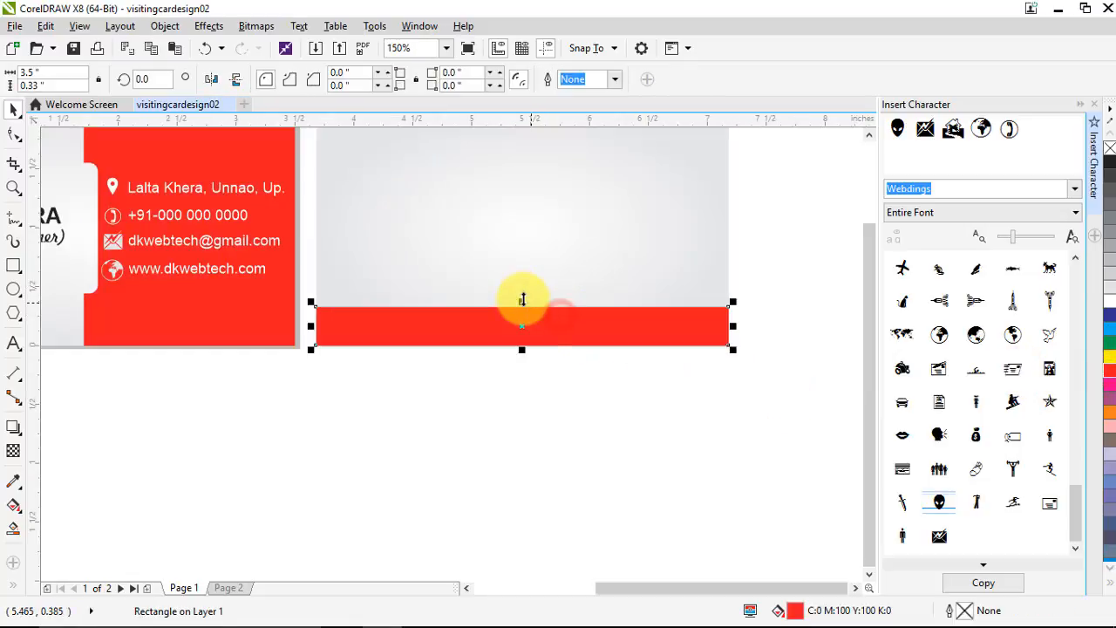
pyautogui.moveTo(525, 299); pyautogui.dragTo(529, 289)
pyautogui.click(480, 431)
pyautogui.scroll(-1, 459, 350)
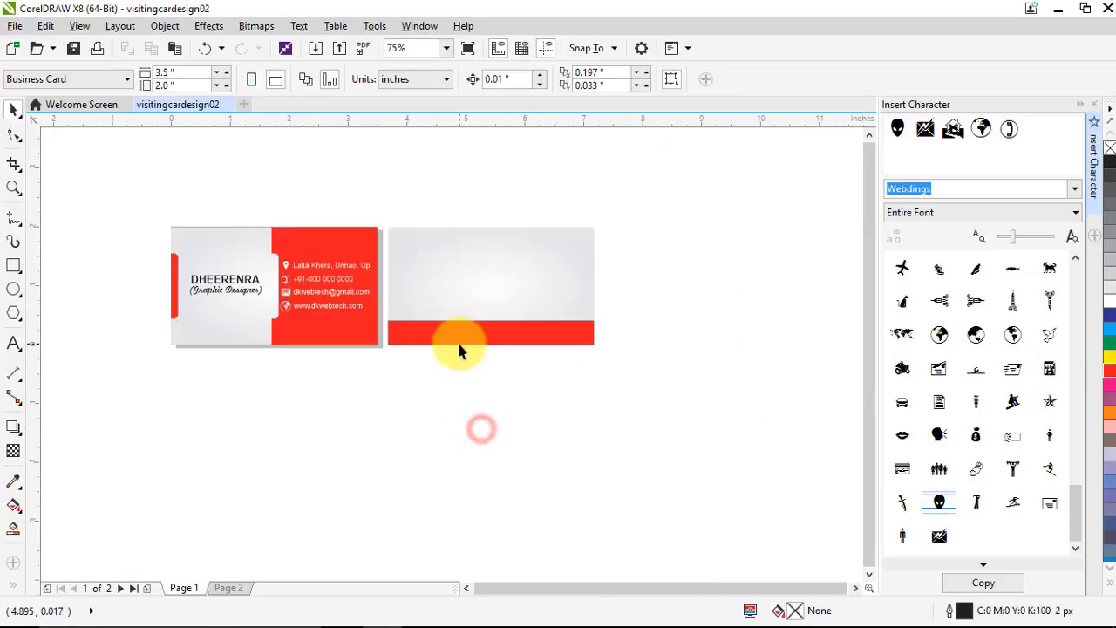
# Draw a long rectangle across the red strip's top edge
pyautogui.click(17, 267)
pyautogui.scroll(1, 489, 319)
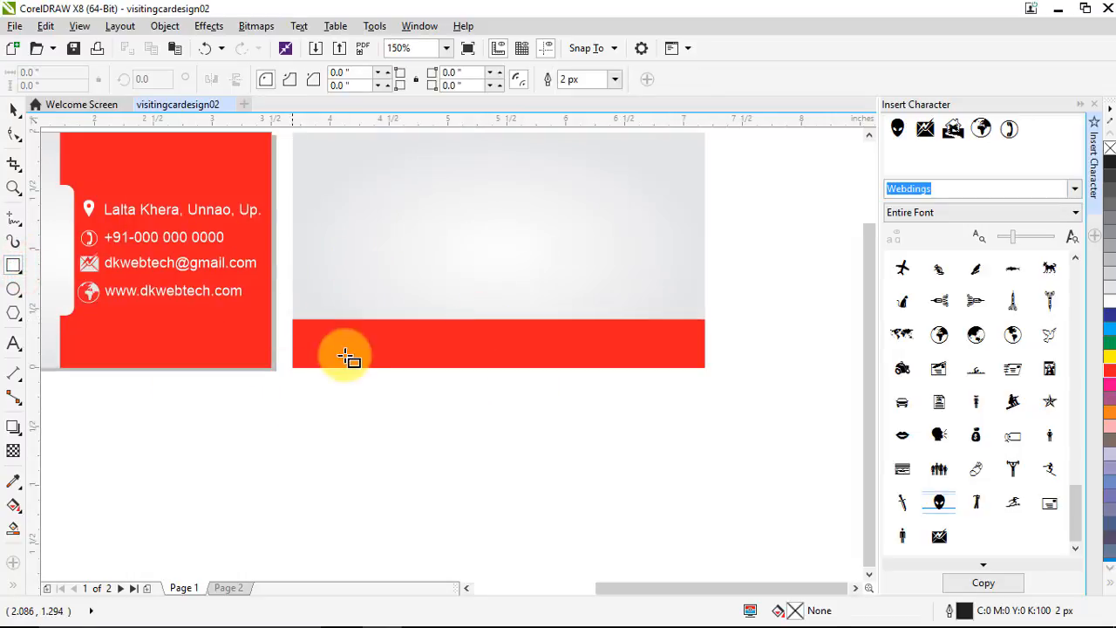
pyautogui.moveTo(372, 303); pyautogui.dragTo(634, 333)
pyautogui.click(12, 111)
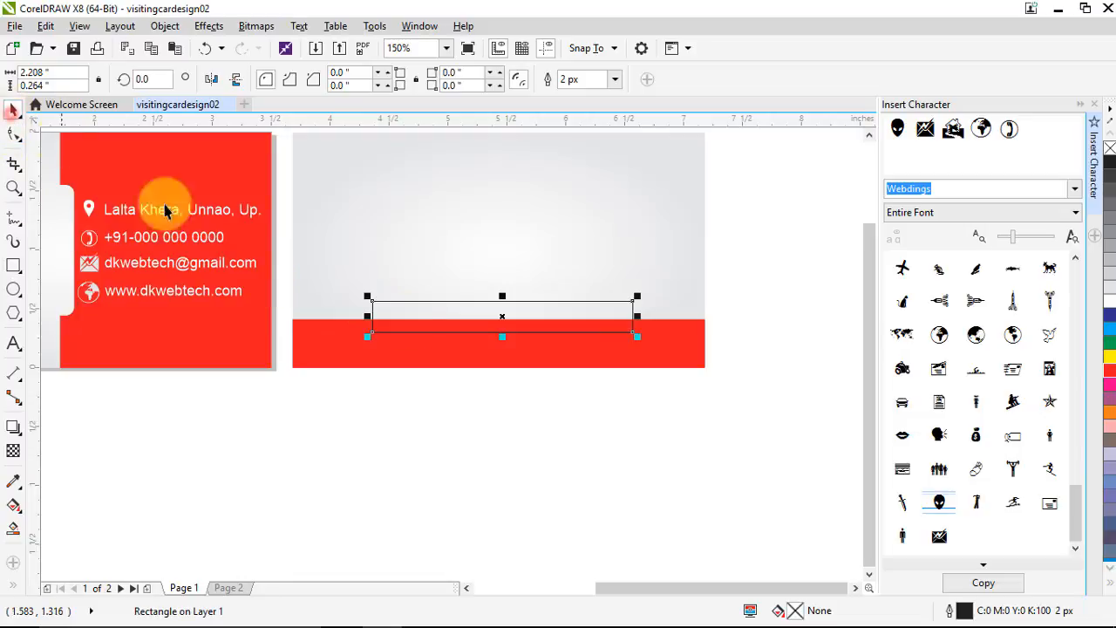
pyautogui.scroll(1, 490, 348)
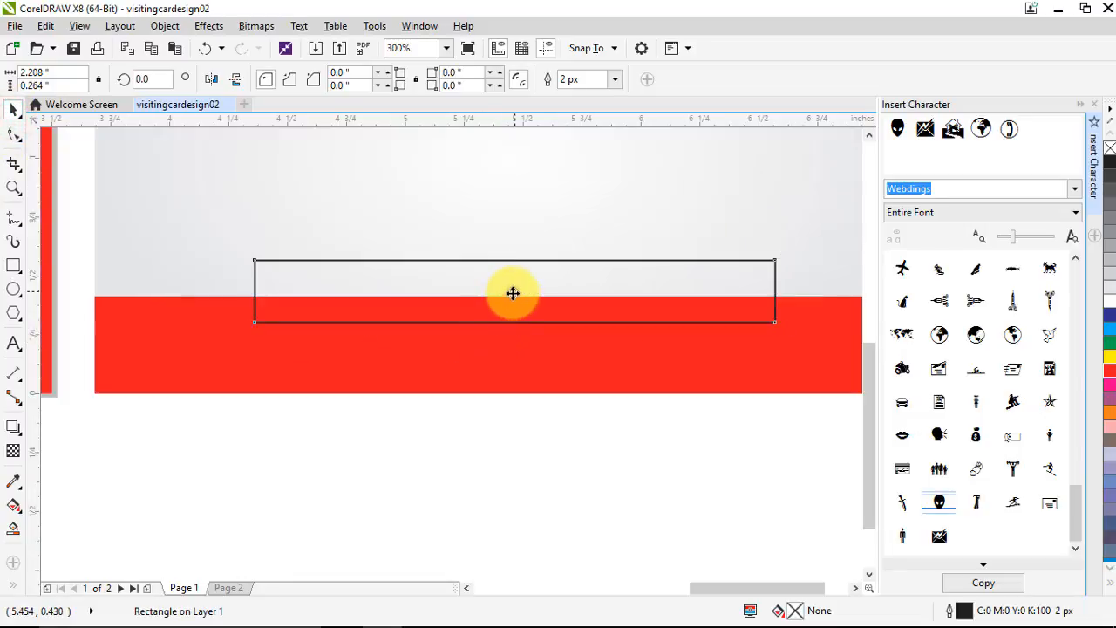
pyautogui.moveTo(512, 293); pyautogui.dragTo(509, 300)
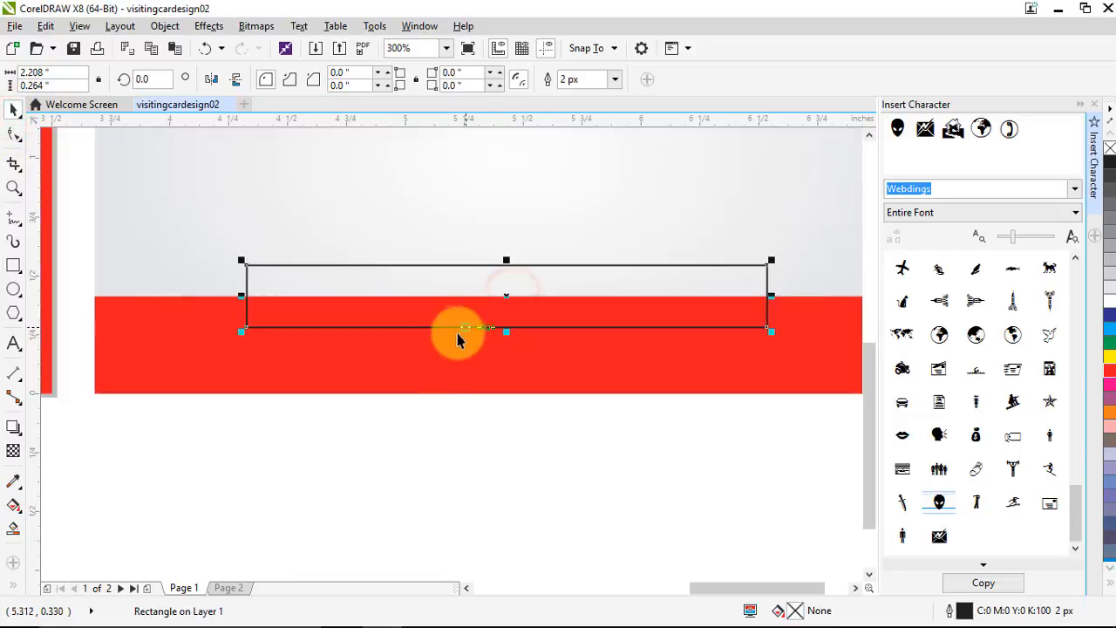
# Round all corners of the new rectangle
pyautogui.keyDown('shift'); pyautogui.click(379, 363); pyautogui.keyUp('shift')
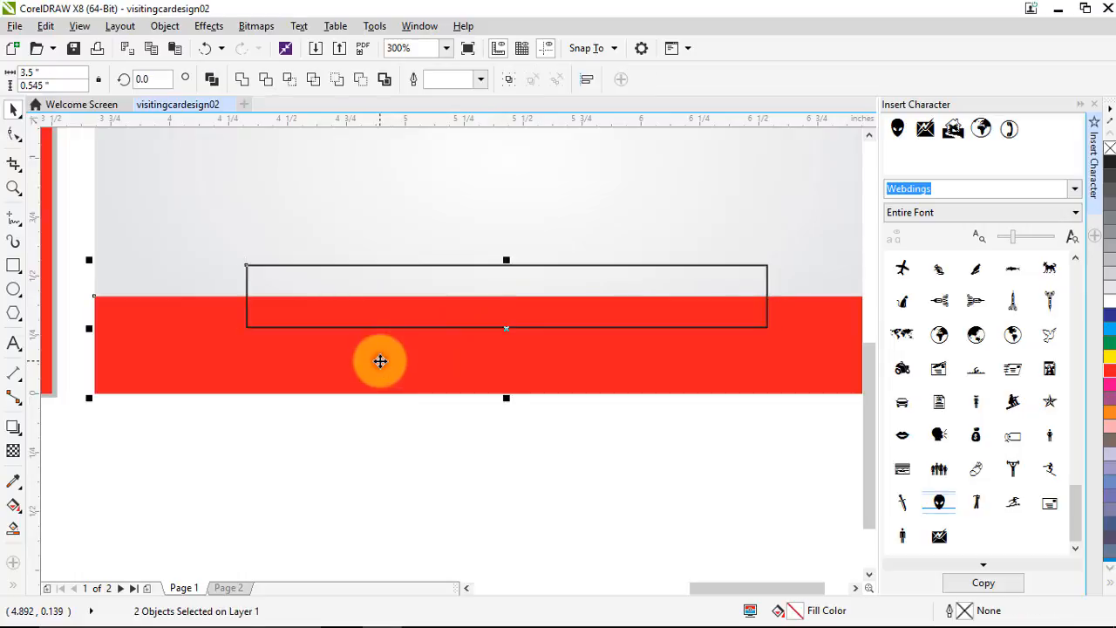
pyautogui.click(402, 460)
pyautogui.click(424, 284)
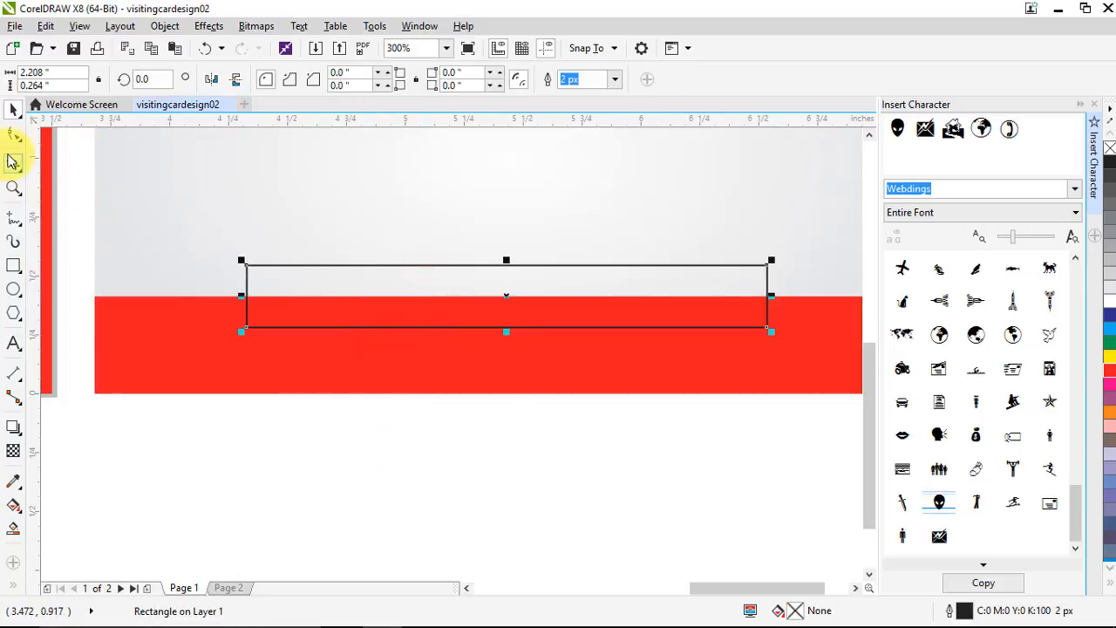
pyautogui.click(13, 136)
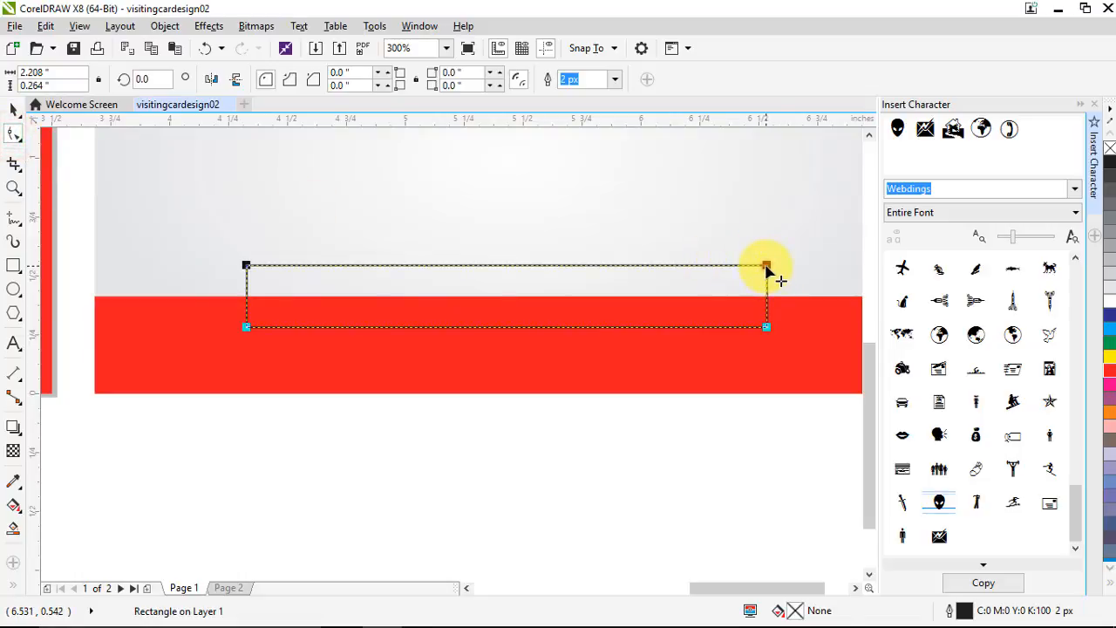
pyautogui.moveTo(767, 271); pyautogui.dragTo(749, 266)
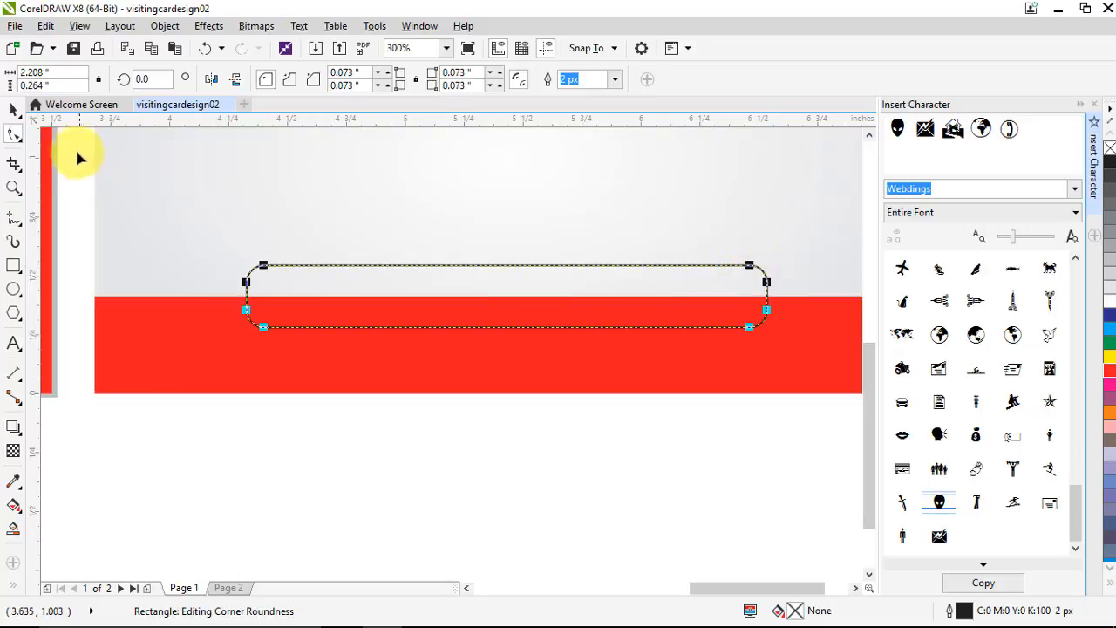
pyautogui.click(13, 106)
pyautogui.scroll(-2, 348, 369)
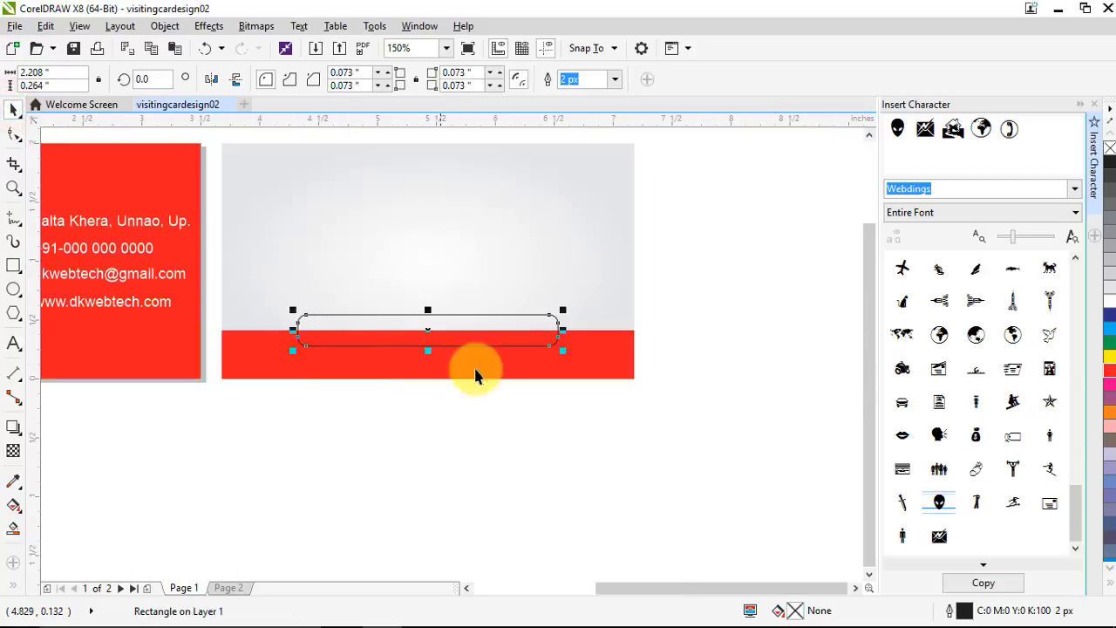
# Intersect and trim the red band with the rounded rectangle, then delete the rectangle
pyautogui.keyDown('shift'); pyautogui.click(600, 358); pyautogui.keyUp('shift')
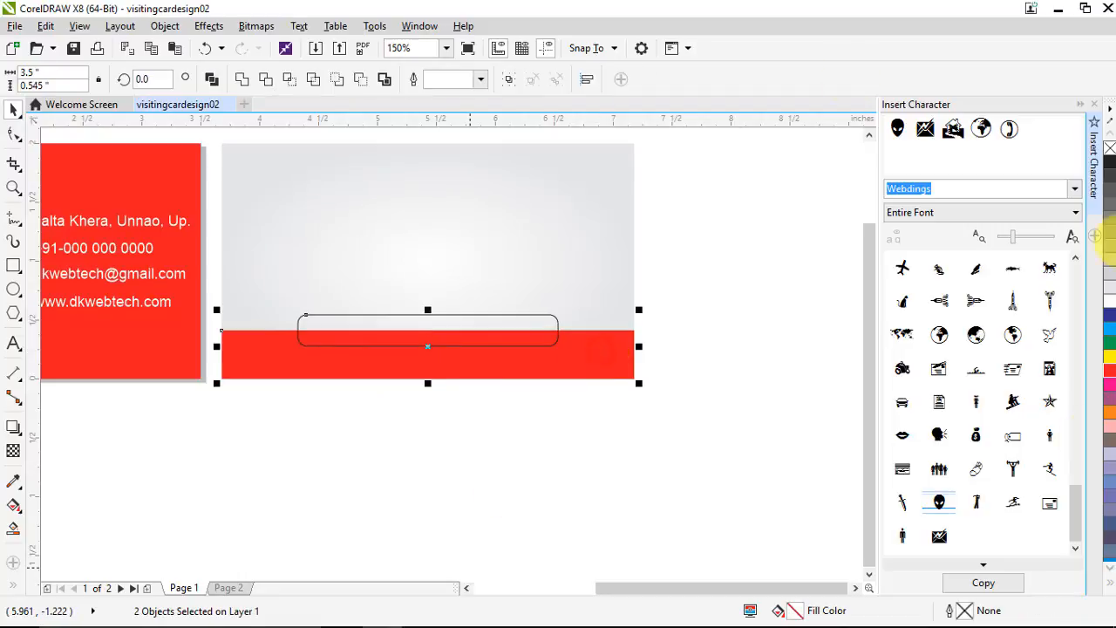
pyautogui.click(291, 80)
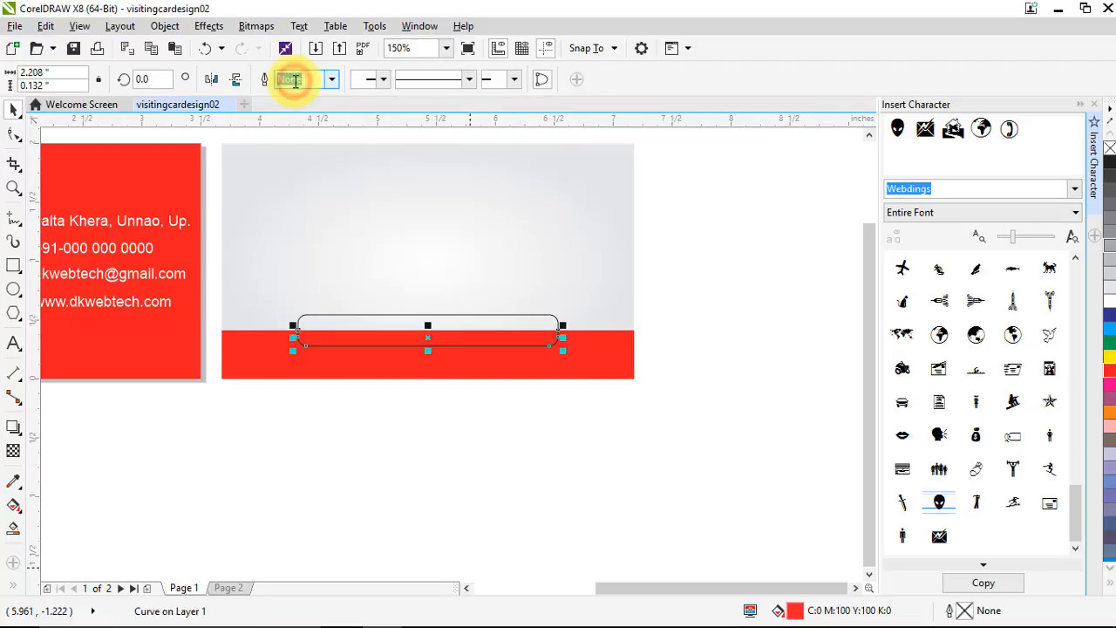
pyautogui.click(542, 317)
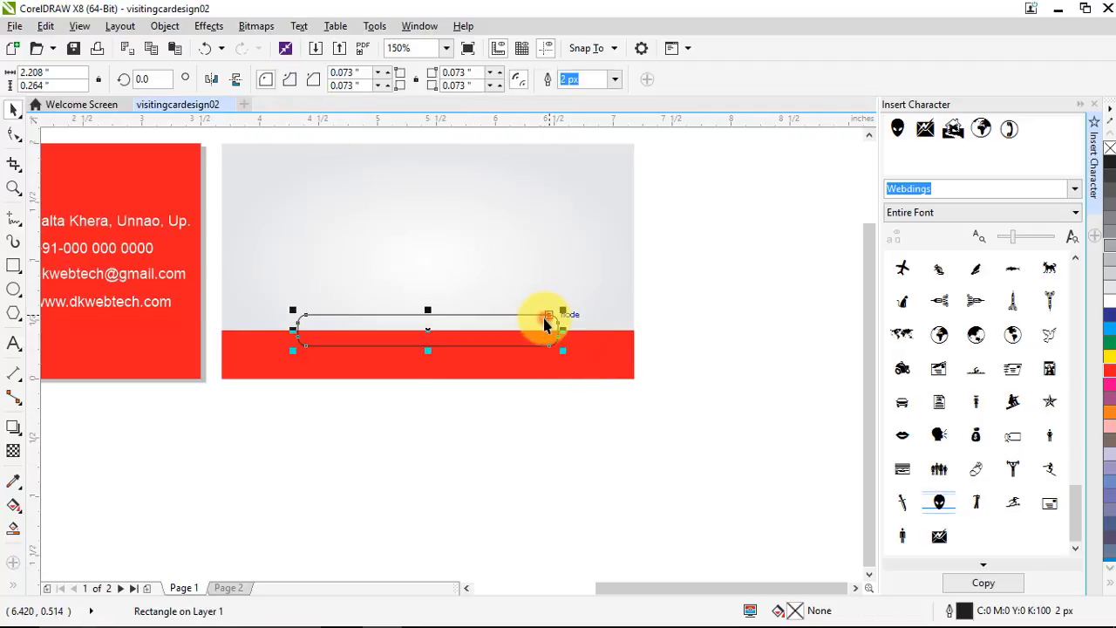
pyautogui.keyDown('shift'); pyautogui.click(618, 350); pyautogui.keyUp('shift')
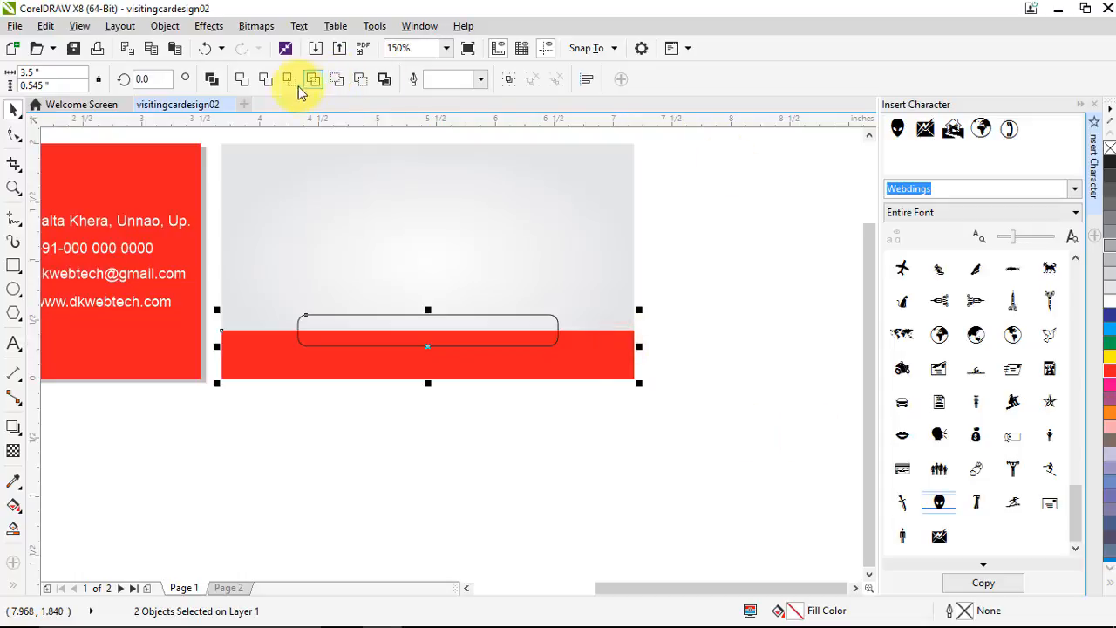
pyautogui.click(267, 81)
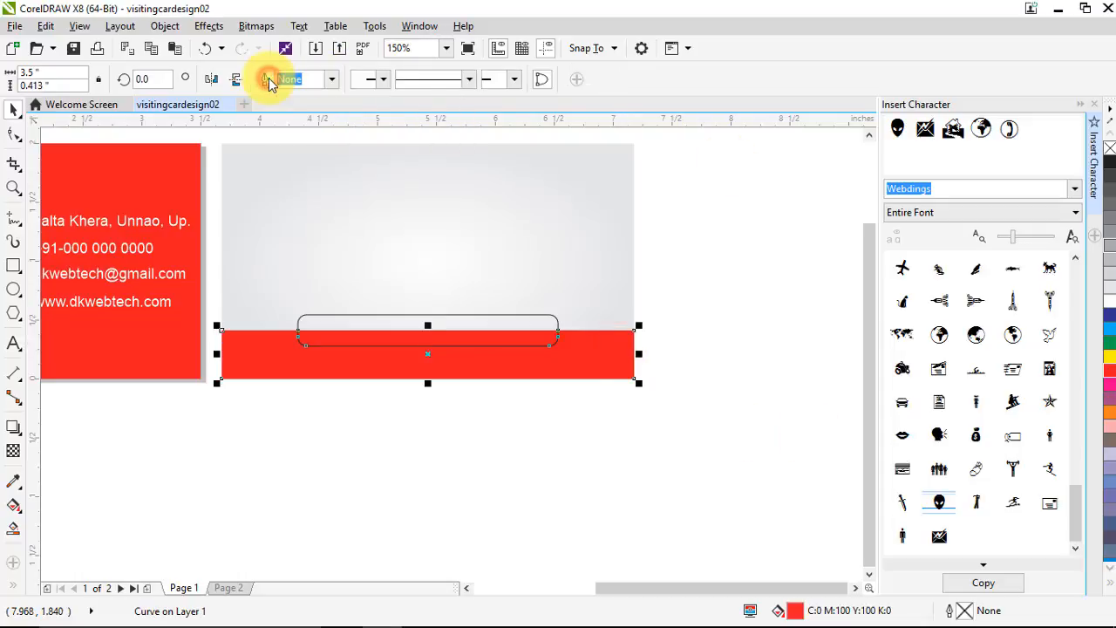
pyautogui.click(767, 322)
pyautogui.click(549, 316)
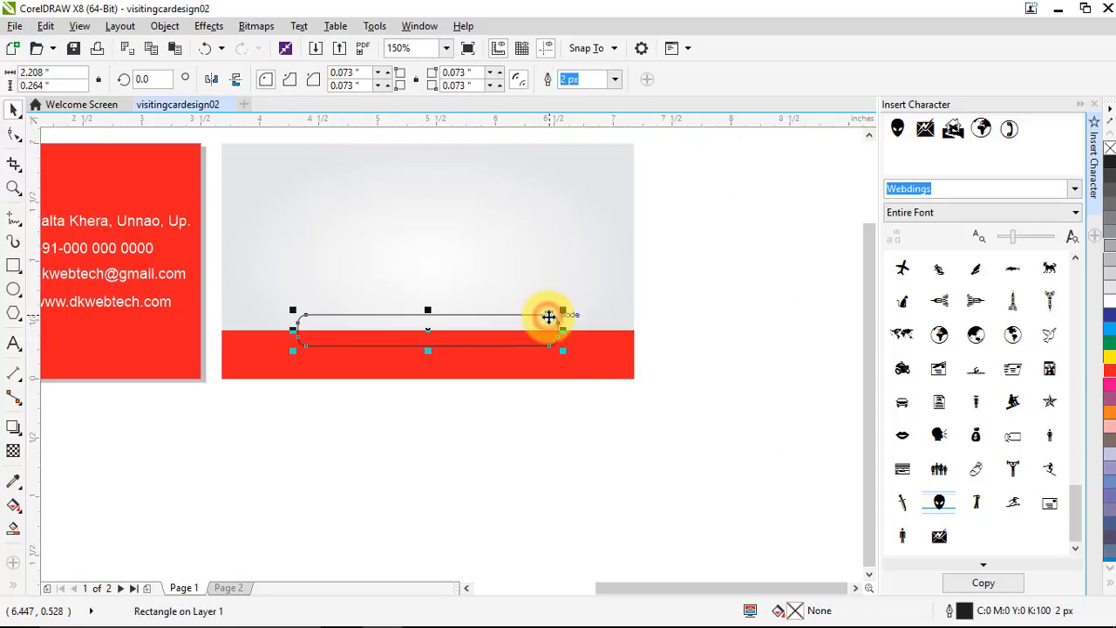
pyautogui.press('Delete')
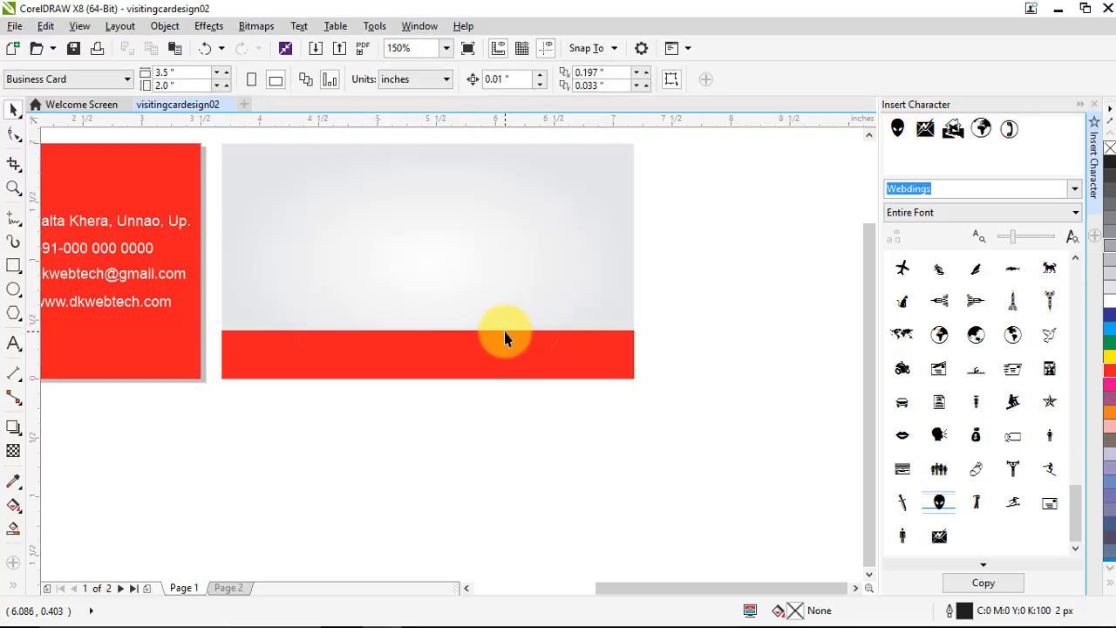
# Align the small red rounded piece to the card's top edge as a tab
pyautogui.click(504, 332)
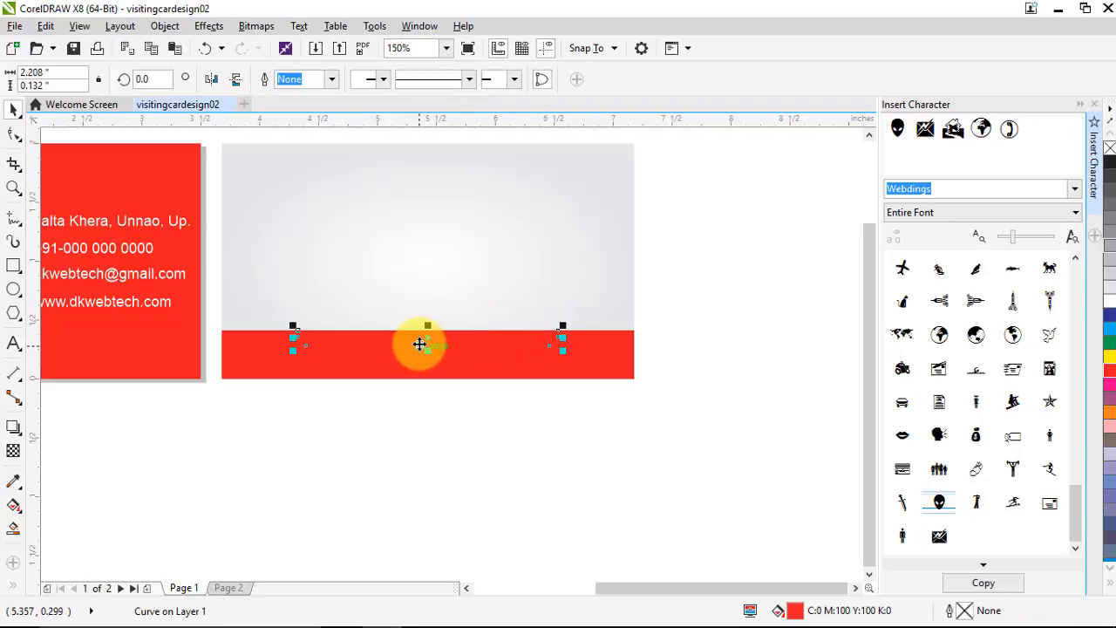
pyautogui.keyDown('shift'); pyautogui.click(451, 183); pyautogui.keyUp('shift')
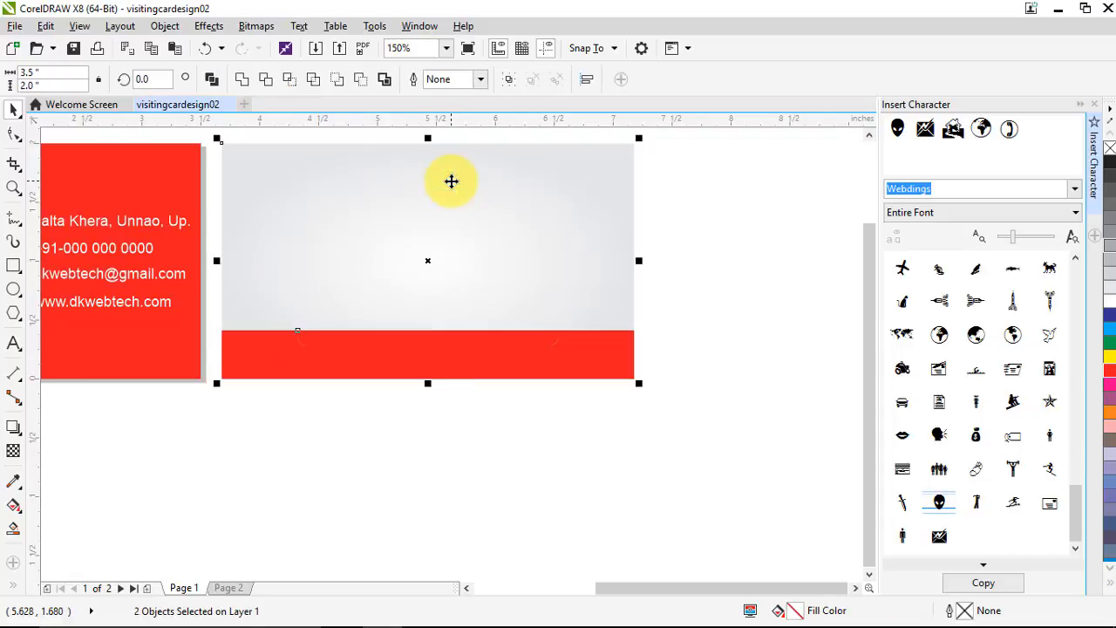
pyautogui.press('t')
pyautogui.click(729, 306)
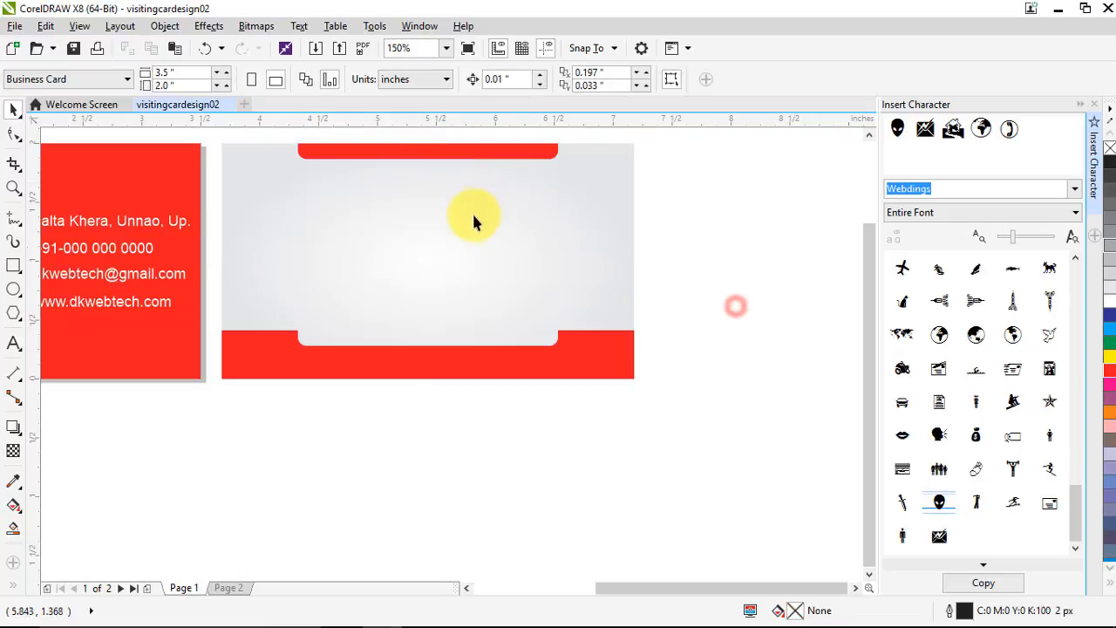
pyautogui.scroll(-2, 454, 209)
pyautogui.scroll(2, 428, 186)
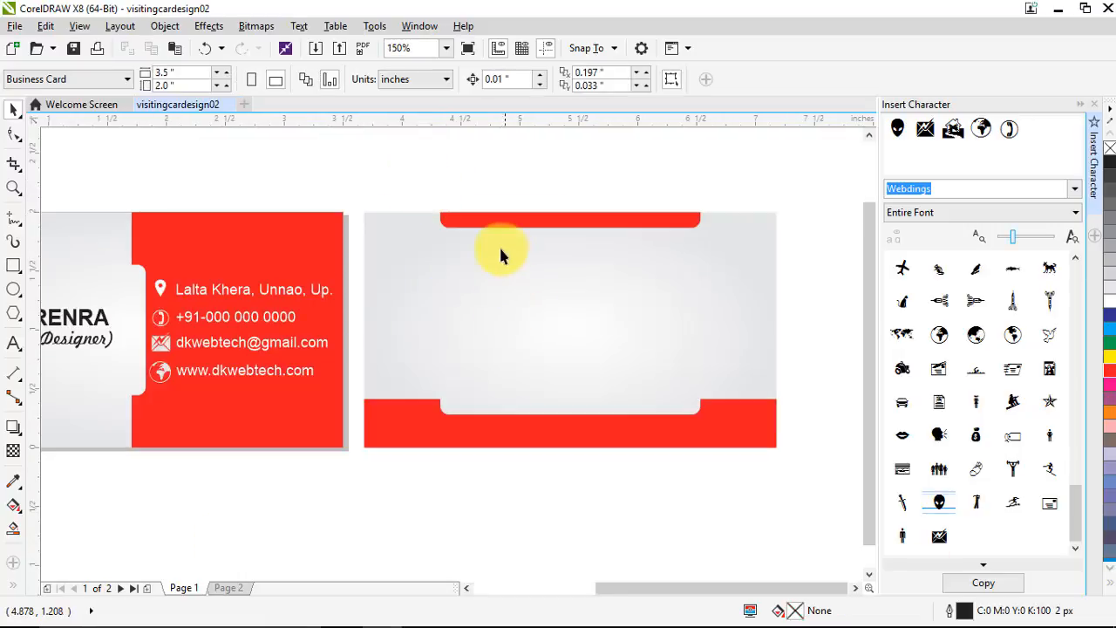
pyautogui.scroll(-2, 501, 253)
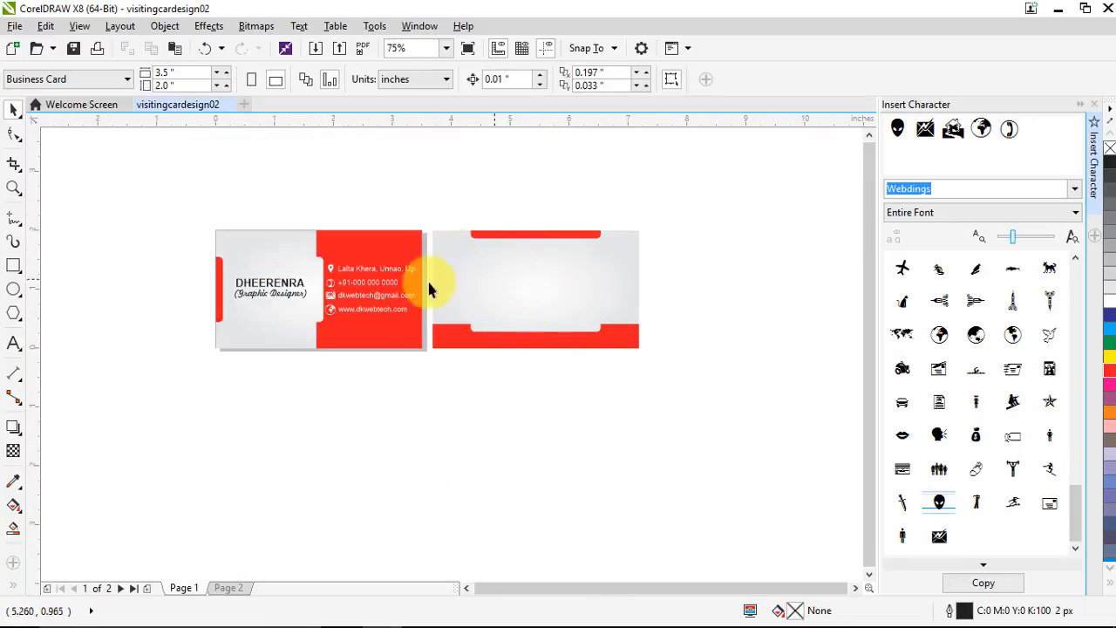
# Type BUSINESS on the back card and make it bold
pyautogui.click(19, 346)
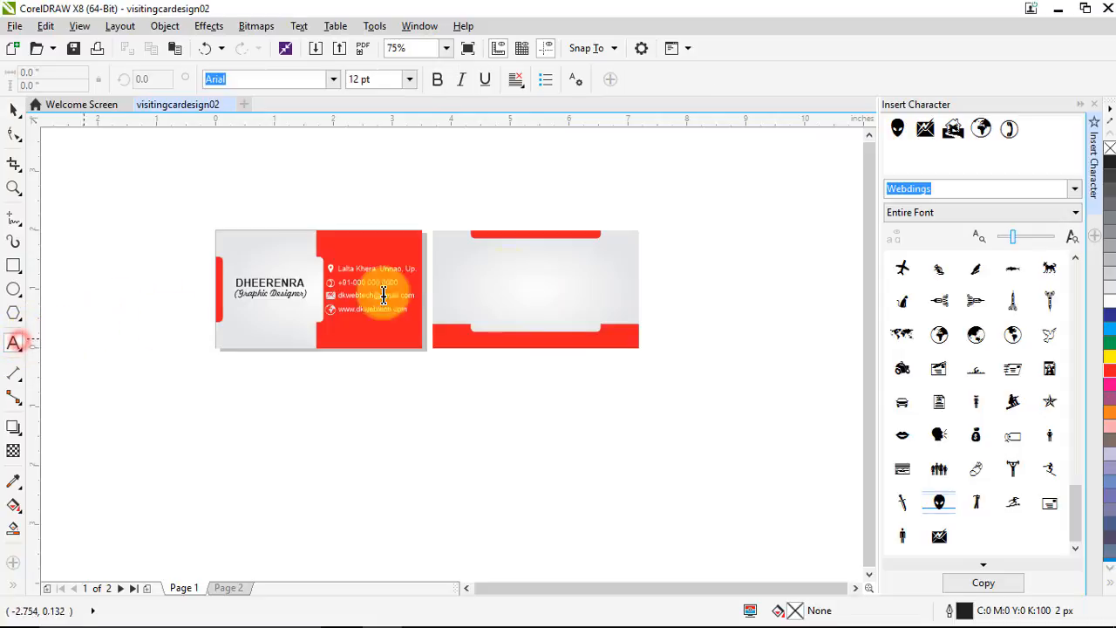
pyautogui.click(472, 279)
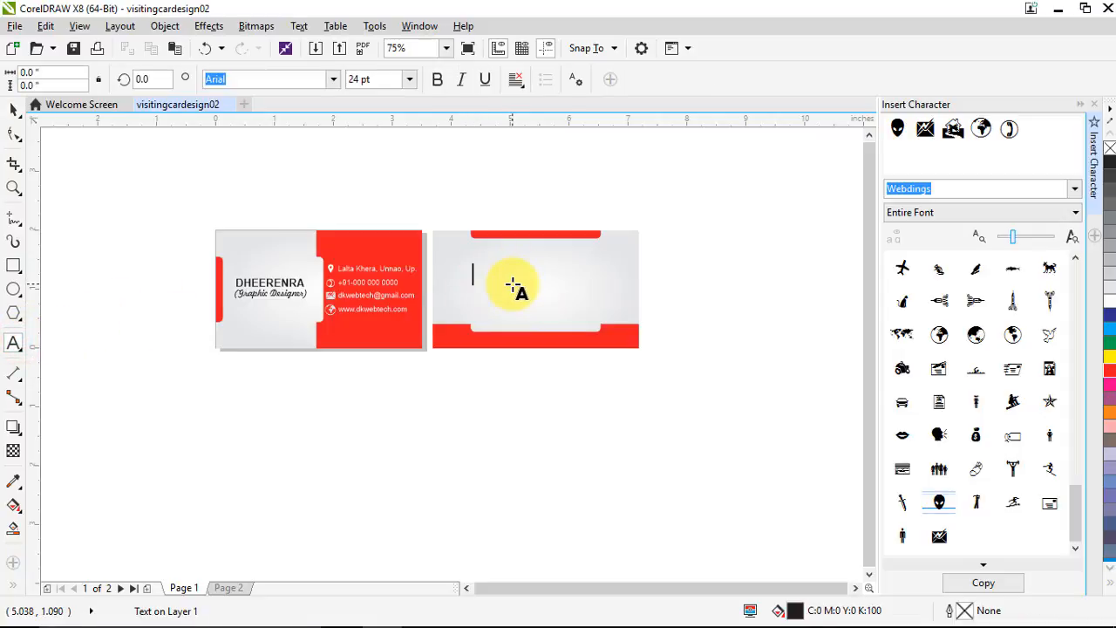
pyautogui.write('BUSINES')
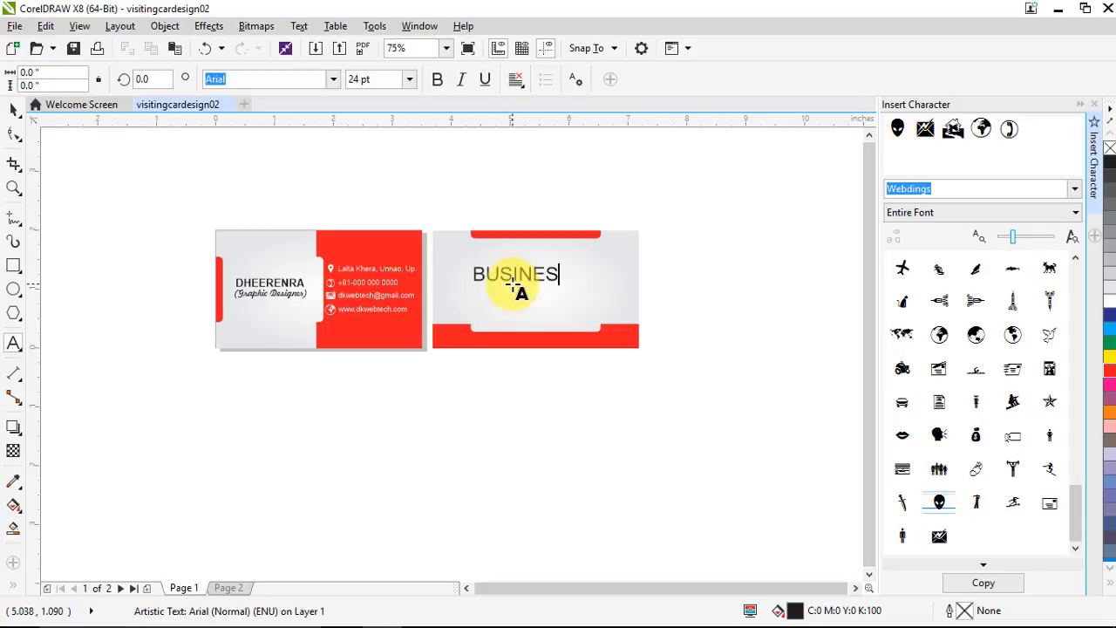
pyautogui.write('S')
pyautogui.click(12, 112)
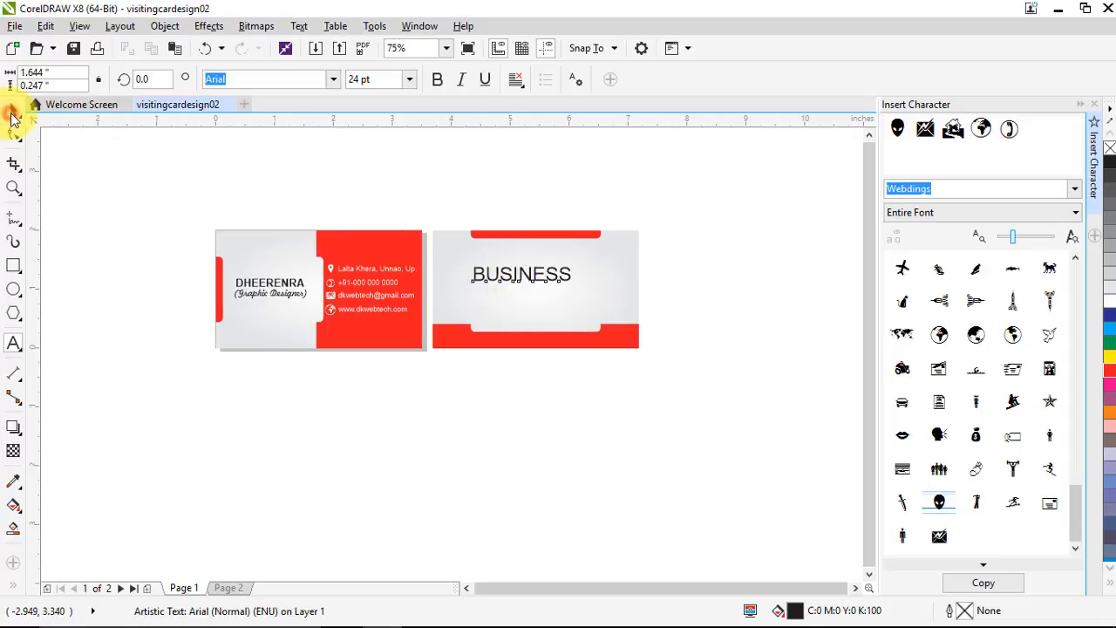
pyautogui.click(12, 113)
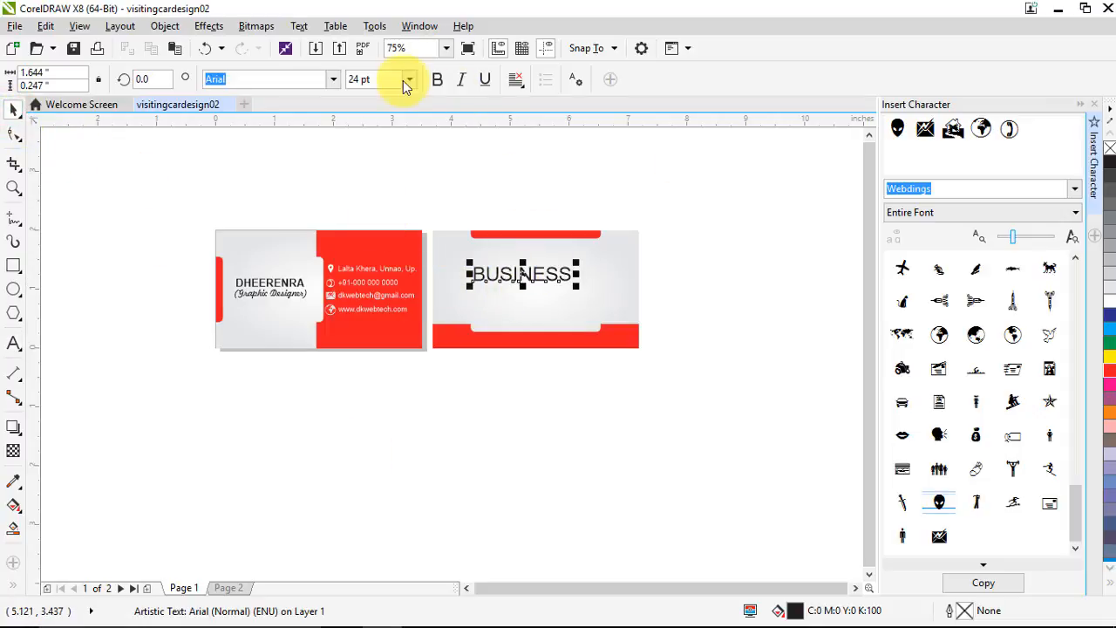
pyautogui.click(436, 80)
# Centre BUSINESS horizontally and vertically on the back card
pyautogui.scroll(2, 572, 301)
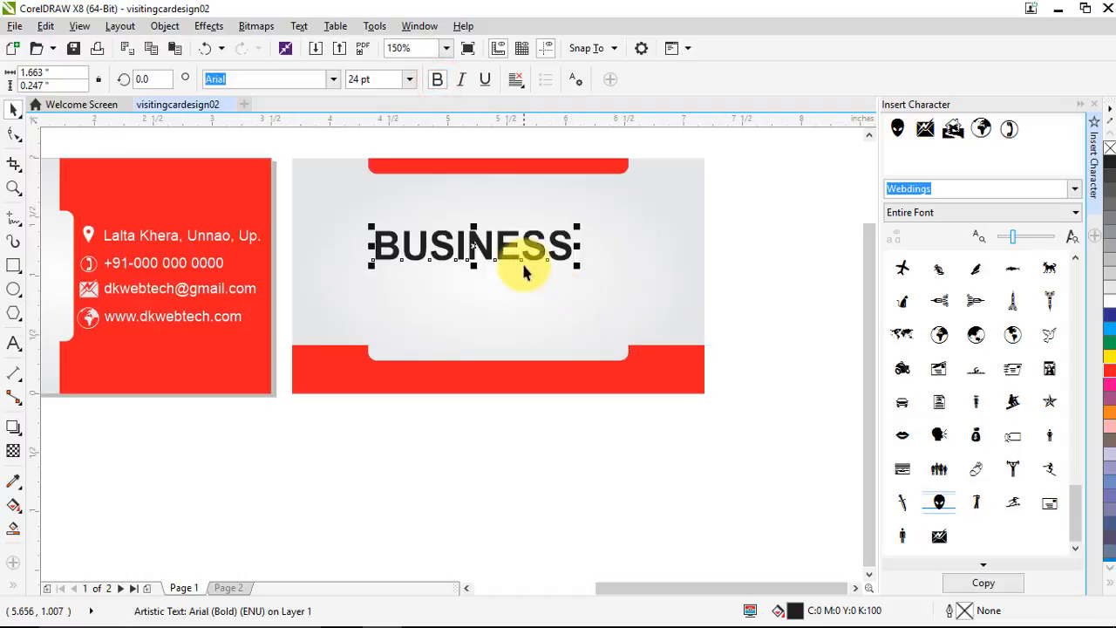
pyautogui.moveTo(515, 256); pyautogui.dragTo(535, 272)
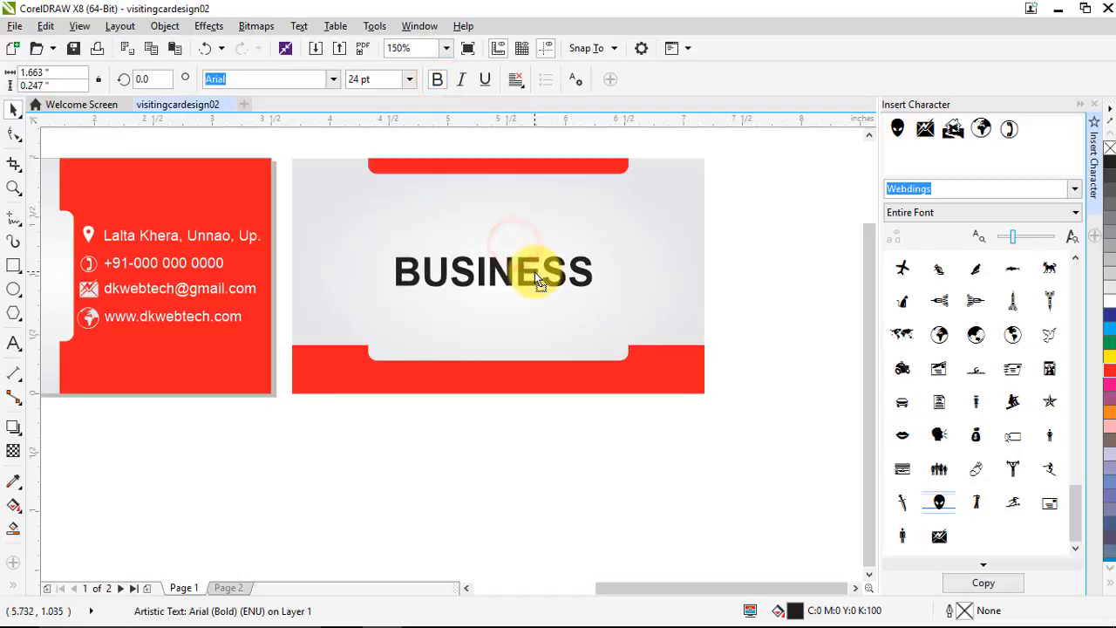
pyautogui.keyDown('shift'); pyautogui.click(651, 253); pyautogui.keyUp('shift')
pyautogui.press('e')
pyautogui.press('c')
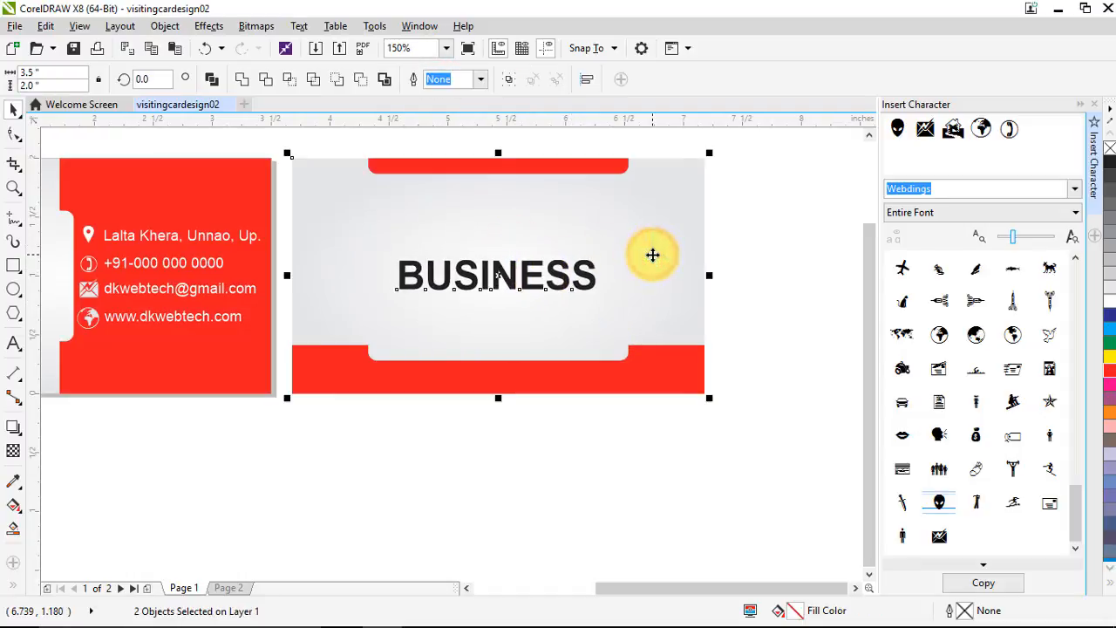
pyautogui.click(782, 340)
# Nudge BUSINESS slightly upward on the card
pyautogui.scroll(-2, 568, 274)
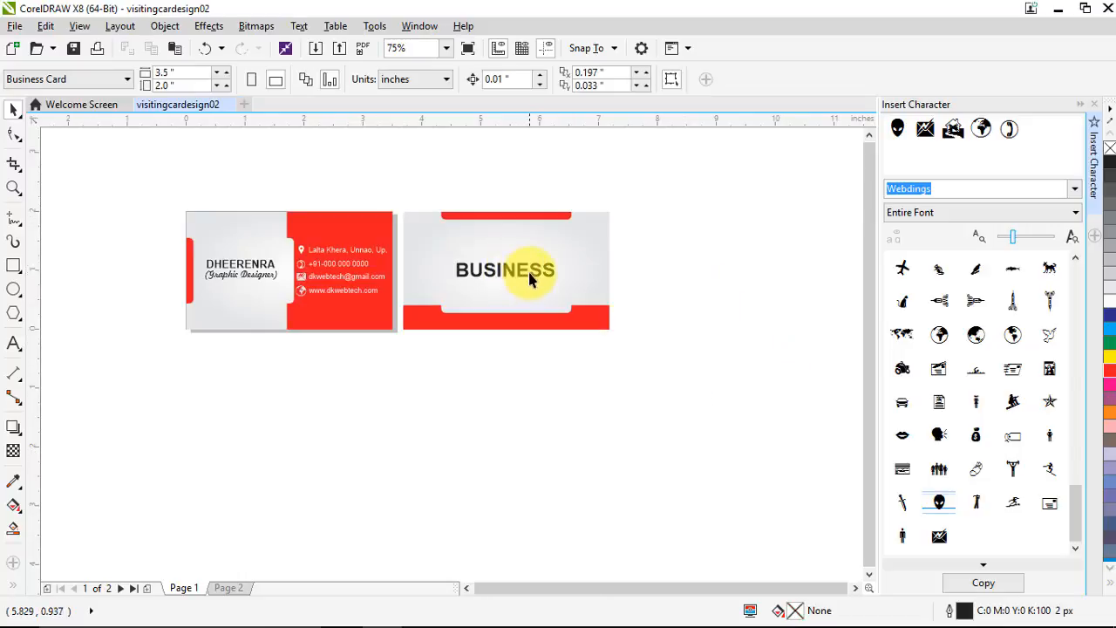
pyautogui.scroll(2, 526, 274)
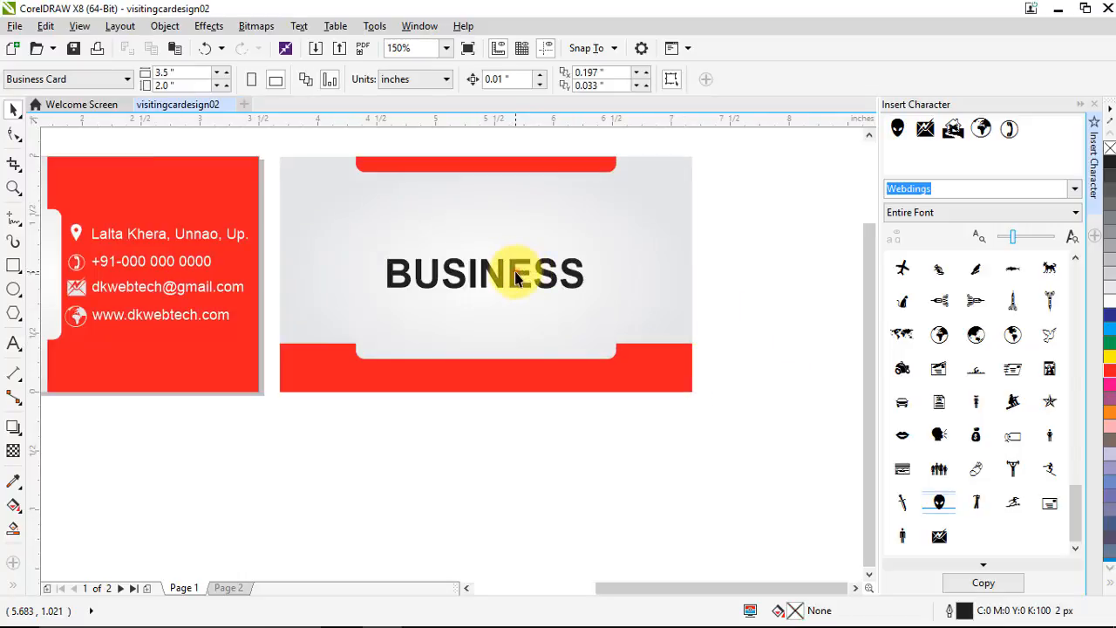
pyautogui.click(514, 277)
pyautogui.moveTo(494, 280); pyautogui.dragTo(500, 273)
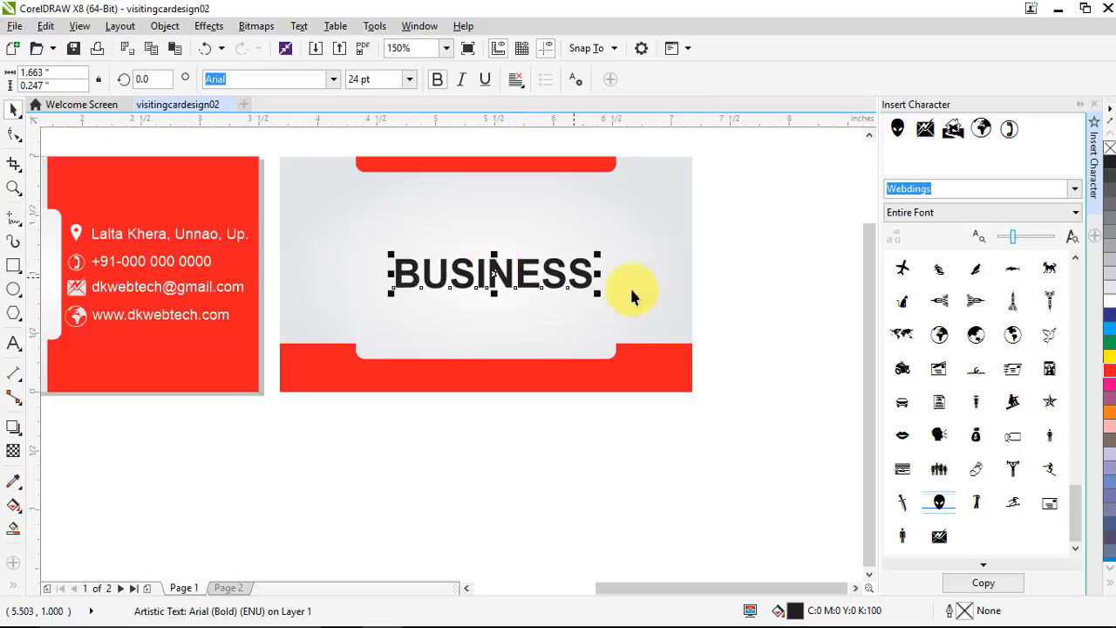
pyautogui.click(735, 318)
pyautogui.scroll(-4, 480, 281)
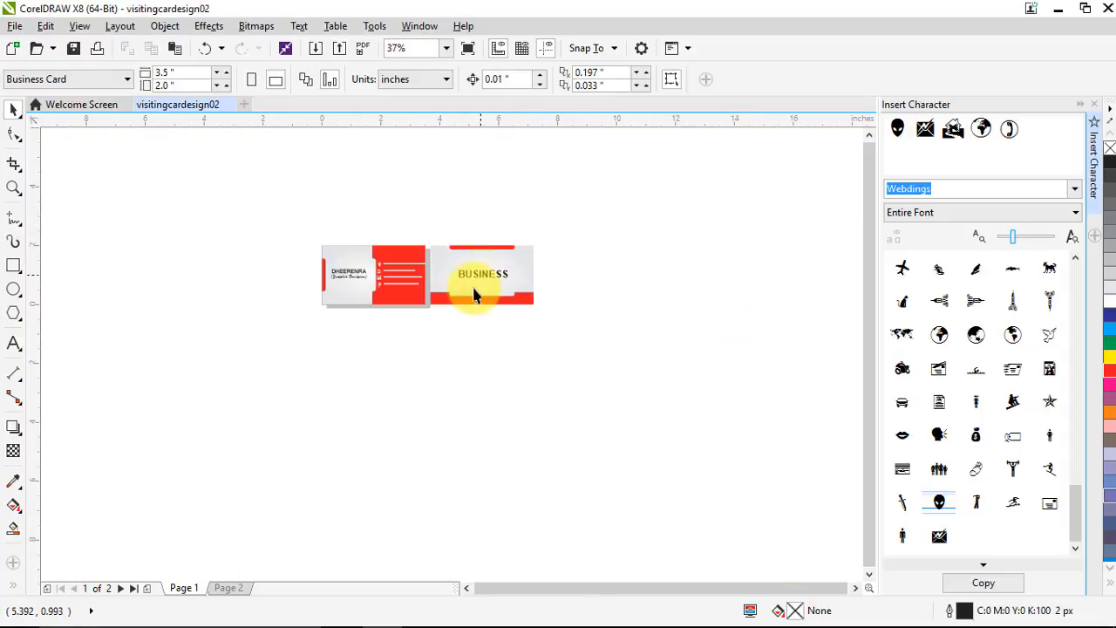
pyautogui.scroll(1, 464, 275)
# Enlarge the first letter B to about 45 pt
pyautogui.click(486, 286)
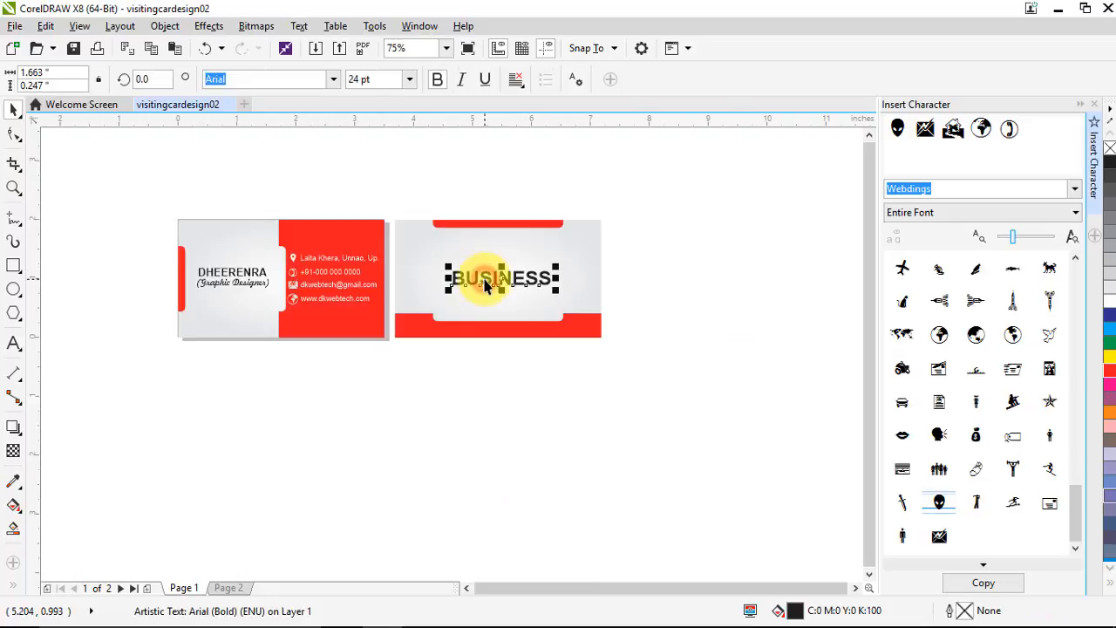
pyautogui.click(687, 303)
pyautogui.scroll(1, 478, 291)
pyautogui.scroll(1, 478, 290)
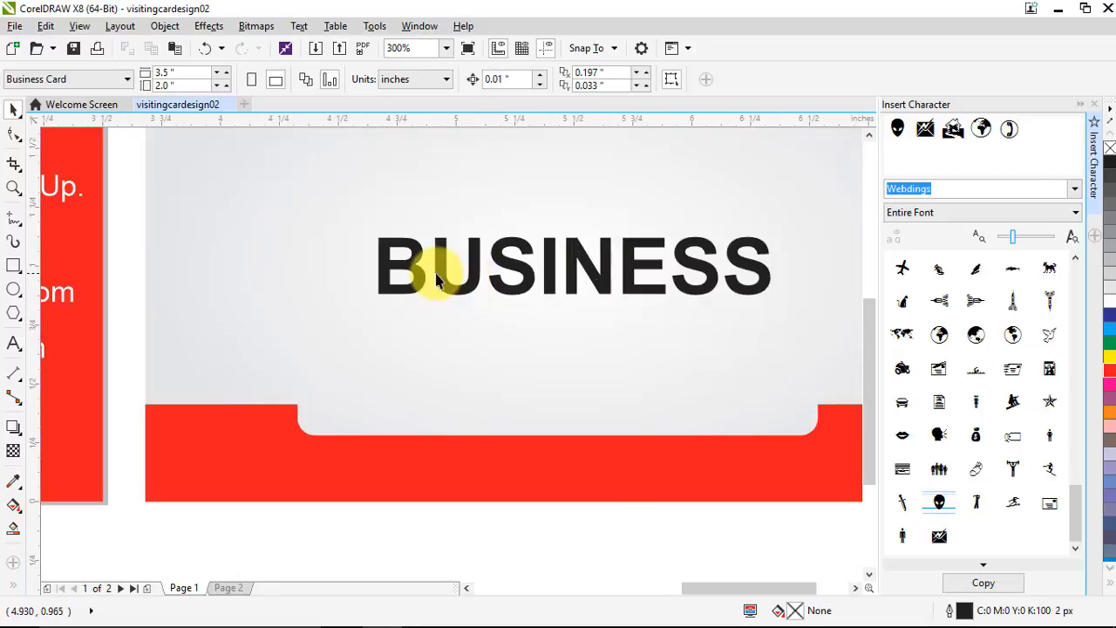
pyautogui.click(425, 285)
pyautogui.moveTo(424, 236); pyautogui.dragTo(452, 206)
# Move the enlarged B up-left and shrink it to about 38 pt, snug against the U
pyautogui.hotkey('ctrl', 'z')
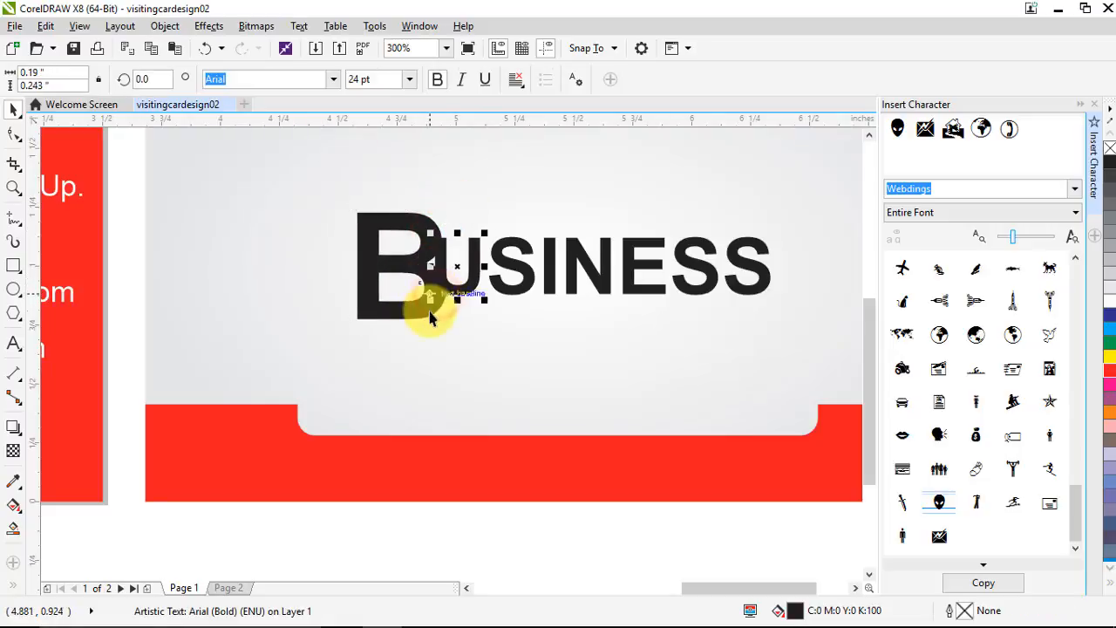
pyautogui.hotkey('ctrl', 'shift', 'z')
pyautogui.click(411, 304)
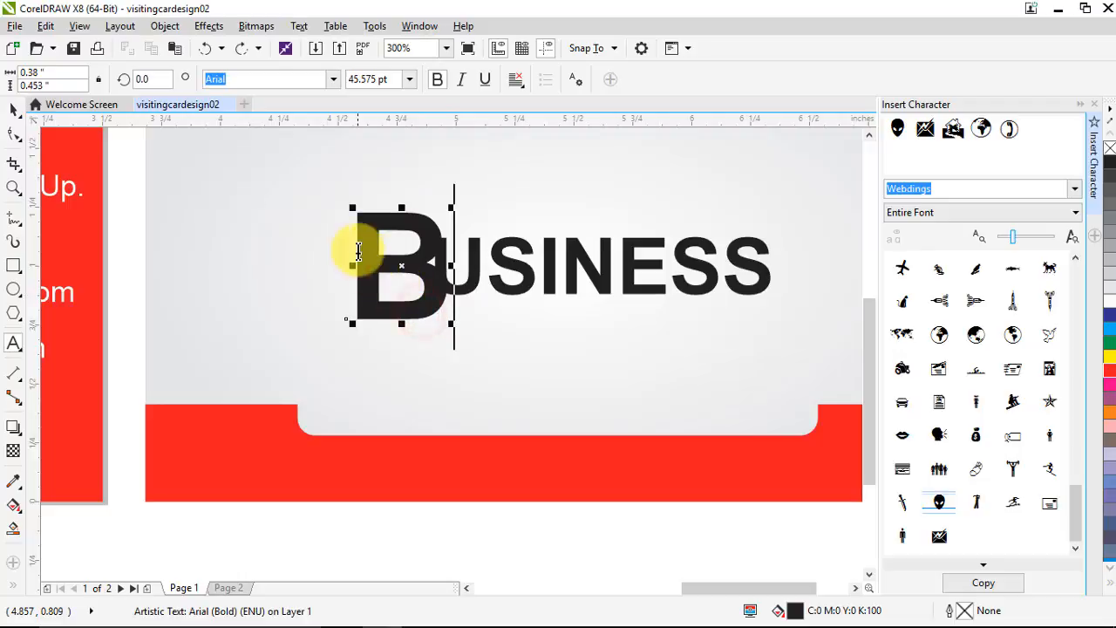
pyautogui.click(14, 111)
pyautogui.moveTo(391, 266); pyautogui.dragTo(377, 256)
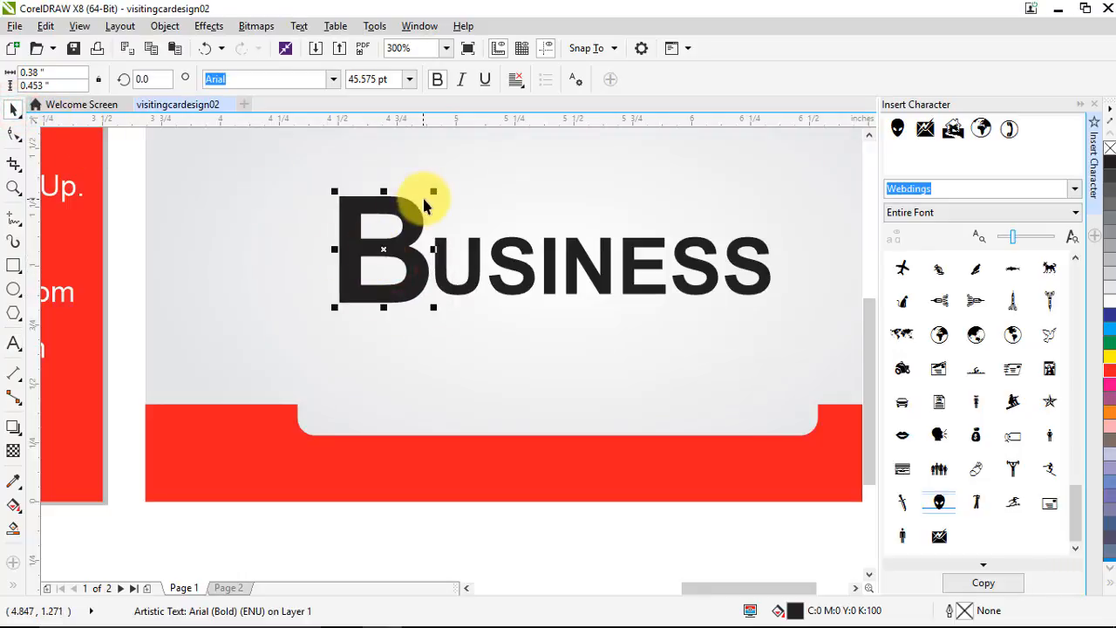
pyautogui.moveTo(431, 192); pyautogui.dragTo(430, 200)
pyautogui.moveTo(403, 244); pyautogui.dragTo(406, 247)
# Marquee-select all eight letters of BUSINESS
pyautogui.scroll(-2, 407, 247)
pyautogui.click(647, 305)
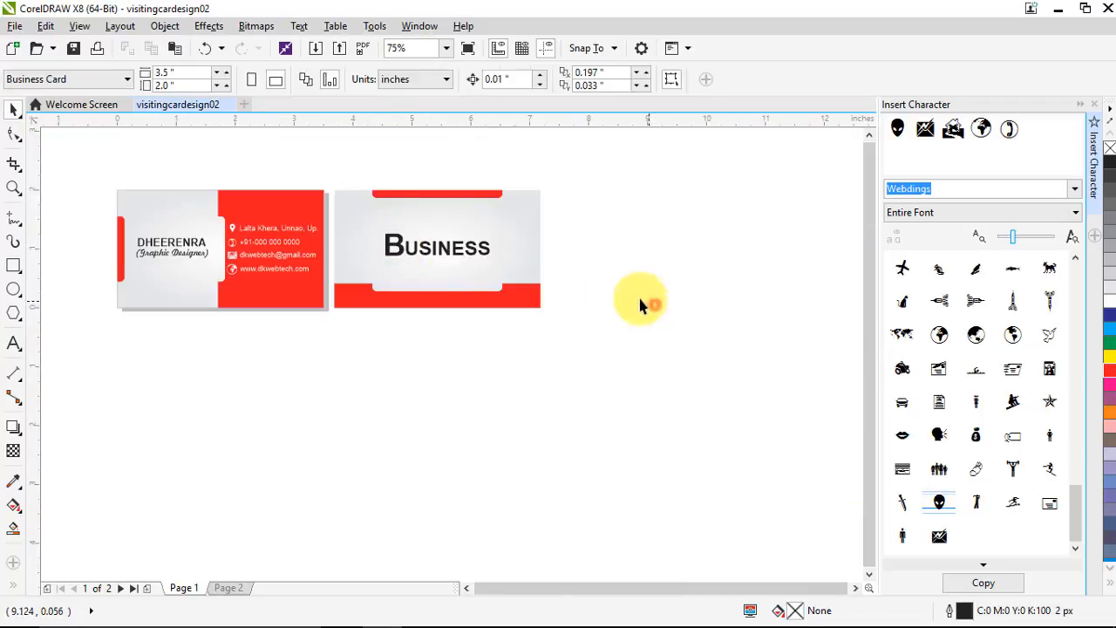
pyautogui.scroll(2, 440, 246)
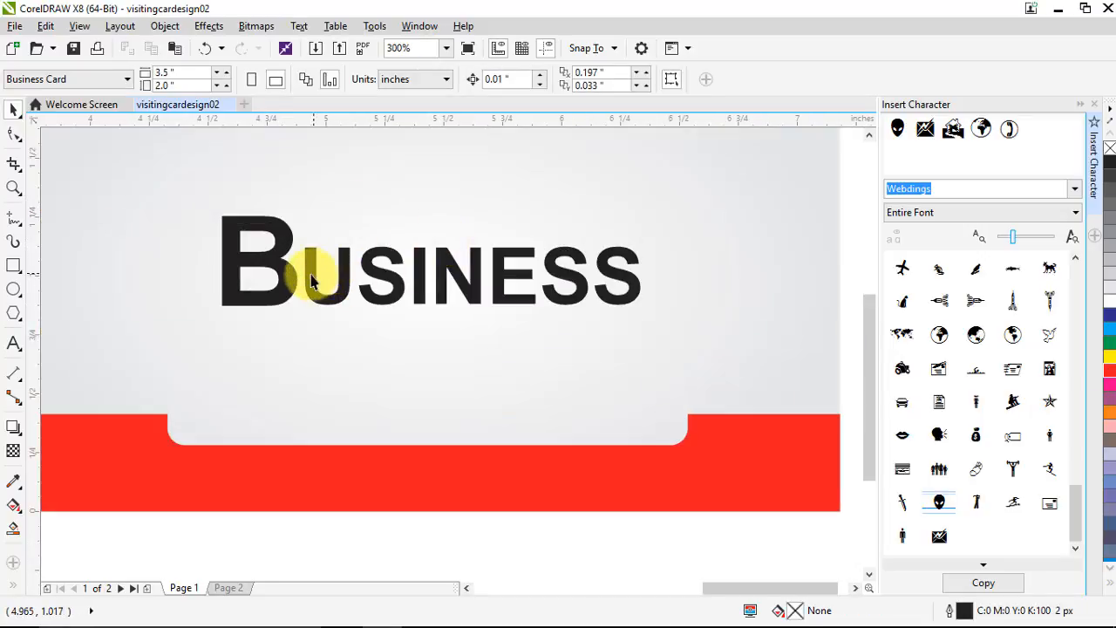
pyautogui.click(284, 269)
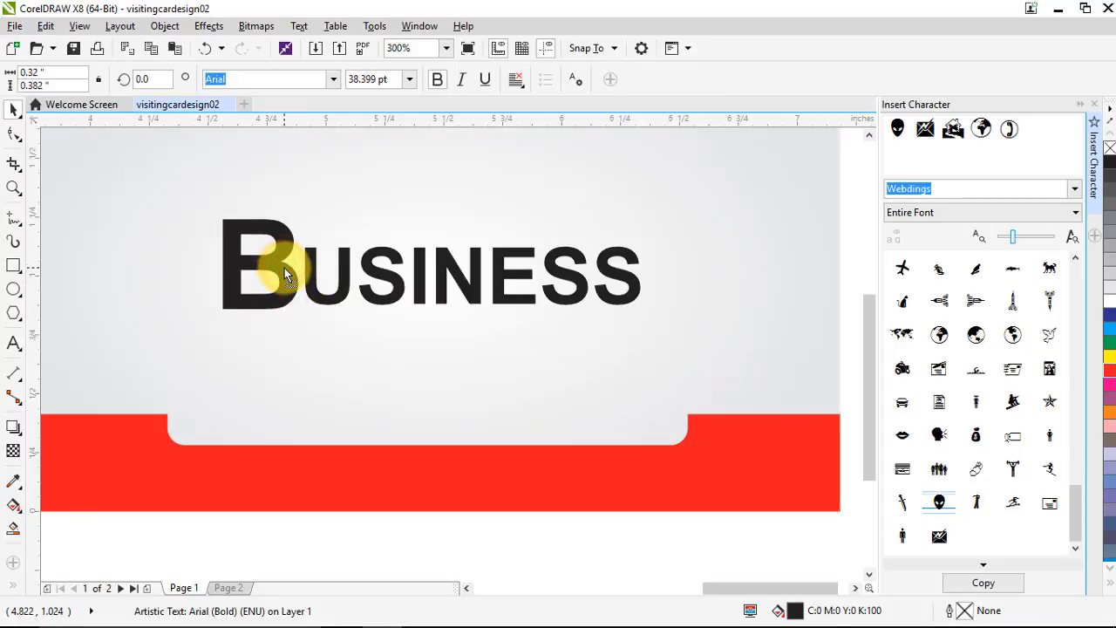
pyautogui.scroll(-1, 284, 268)
pyautogui.moveTo(673, 229); pyautogui.dragTo(207, 305)
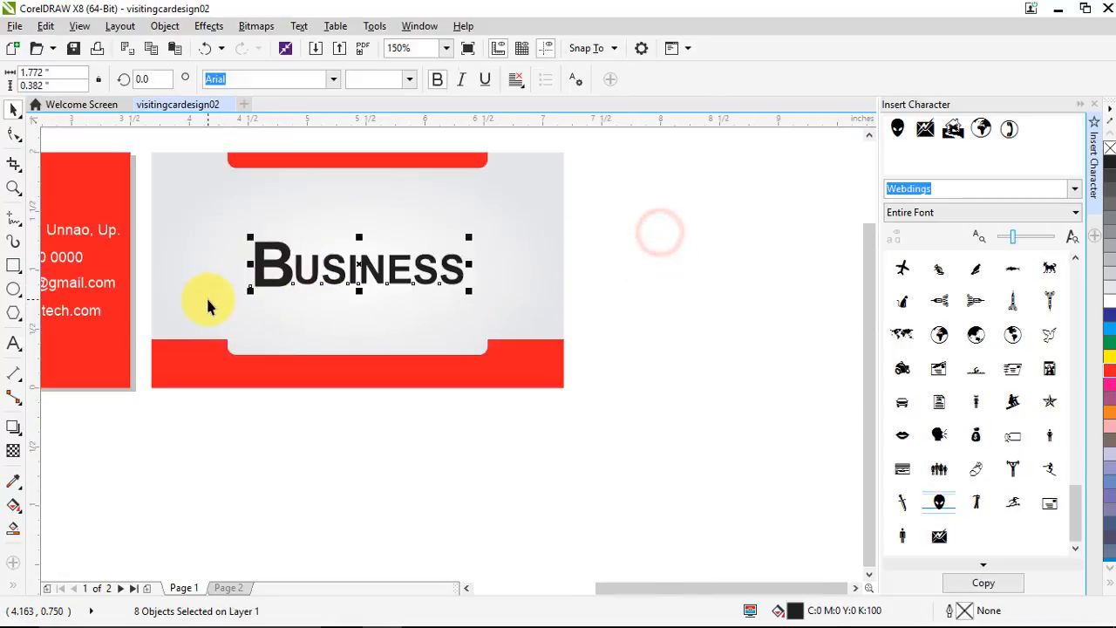
# Group BUSINESS, centre it on the card background, then nudge it slightly upward
pyautogui.hotkey('ctrl', 'g')
pyautogui.keyDown('shift'); pyautogui.click(518, 218); pyautogui.keyUp('shift')
pyautogui.press('c')
pyautogui.press('e')
pyautogui.click(666, 274)
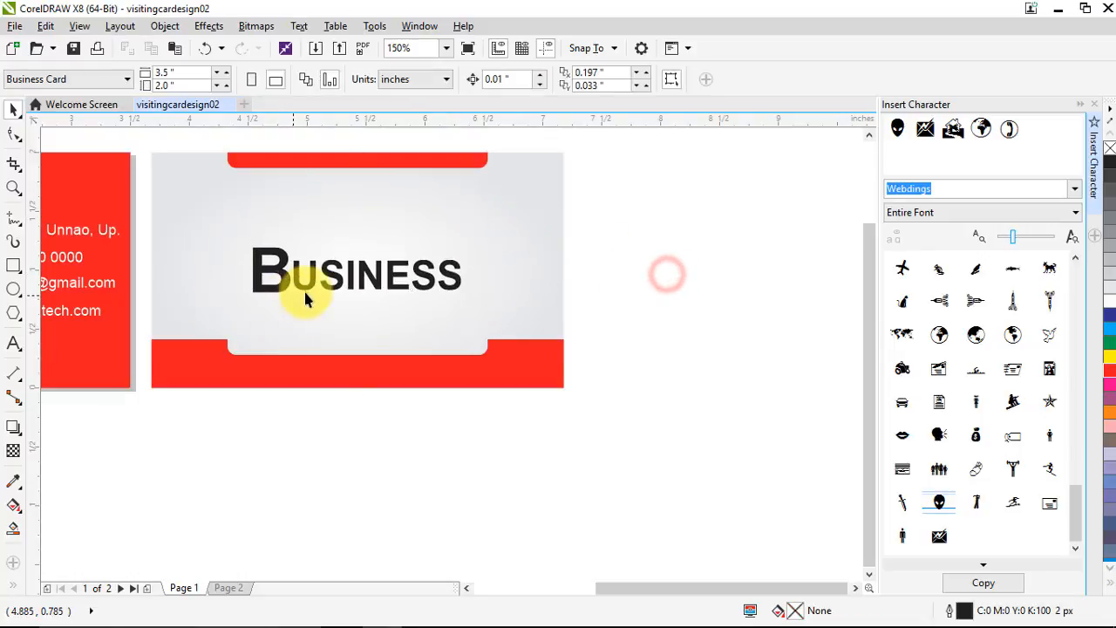
pyautogui.click(306, 292)
pyautogui.moveTo(307, 287); pyautogui.dragTo(304, 277)
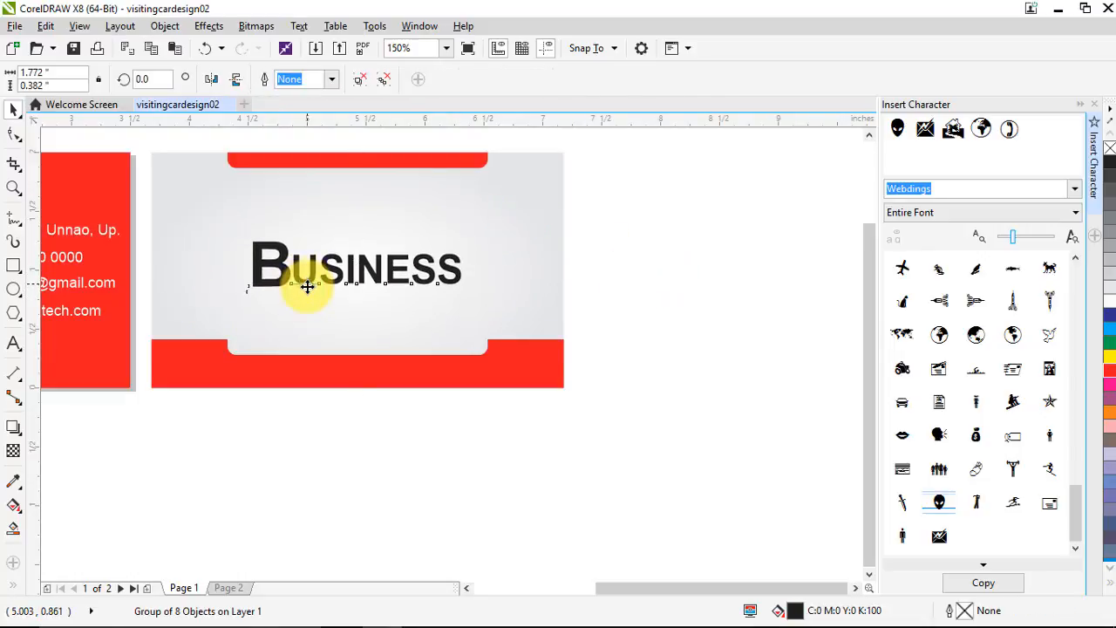
# Ungroup the BUSINESS lettering into separate letters with Ungroup All Objects
pyautogui.click(707, 327)
pyautogui.scroll(-2, 602, 287)
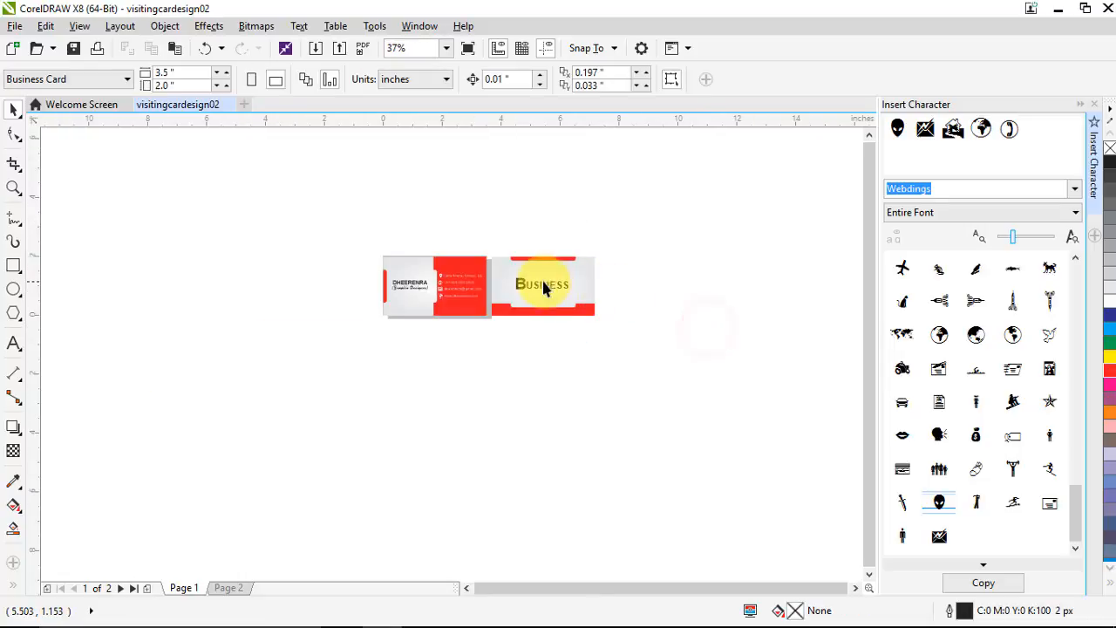
pyautogui.scroll(2, 528, 284)
pyautogui.click(507, 301)
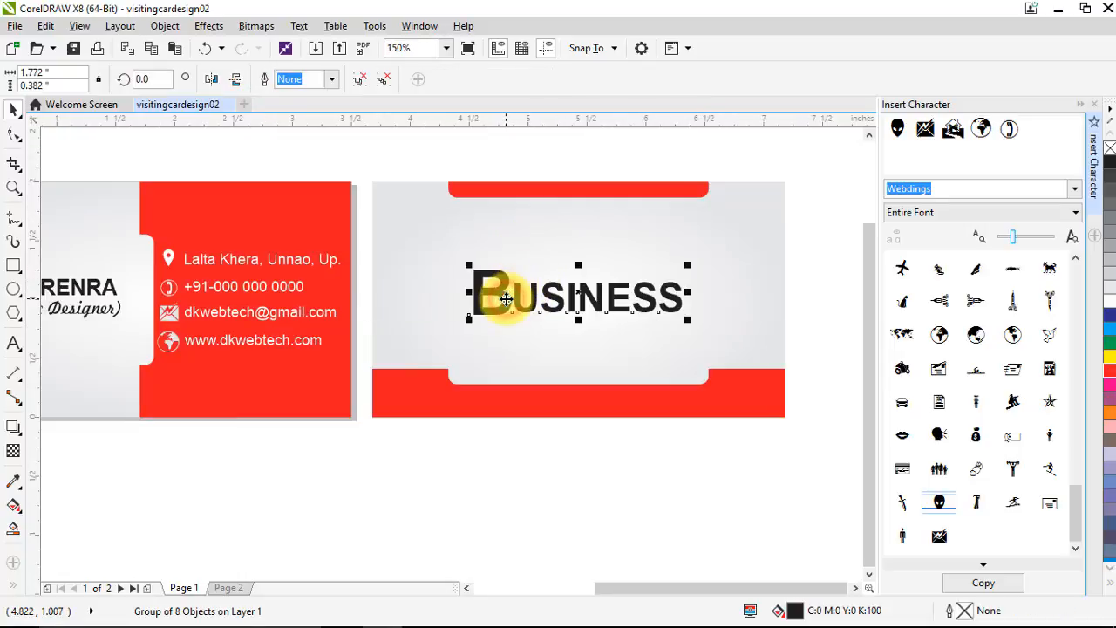
pyautogui.rightClick(506, 301)
pyautogui.click(555, 280)
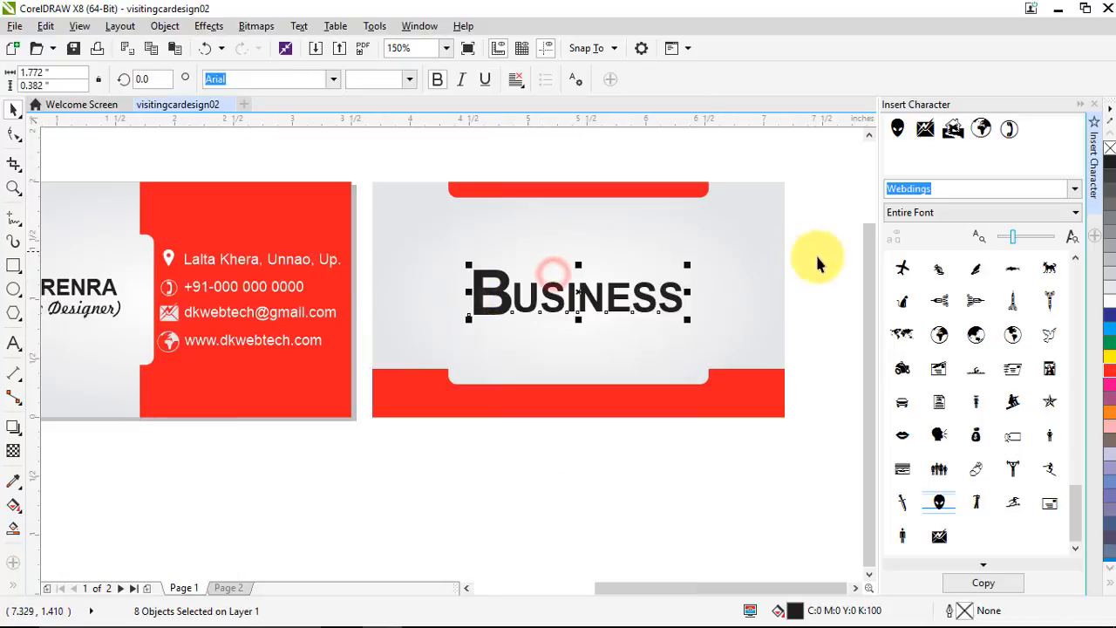
# Fill the letter B red from the colour palette
pyautogui.click(820, 257)
pyautogui.click(509, 314)
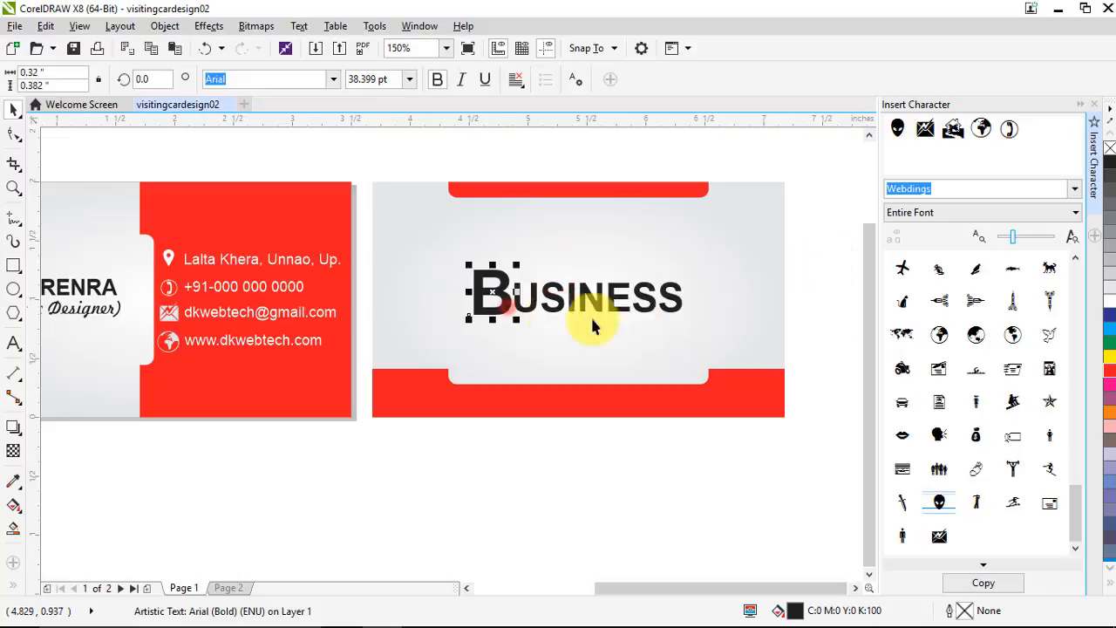
pyautogui.click(1109, 371)
pyautogui.click(703, 481)
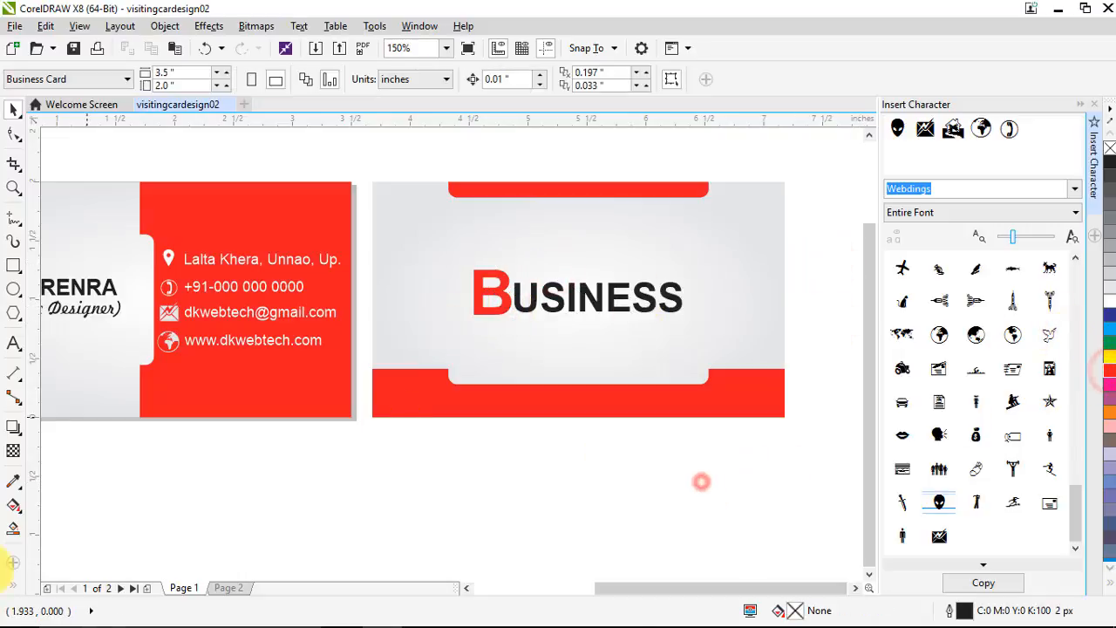
pyautogui.scroll(-2, 436, 323)
pyautogui.scroll(2, 456, 326)
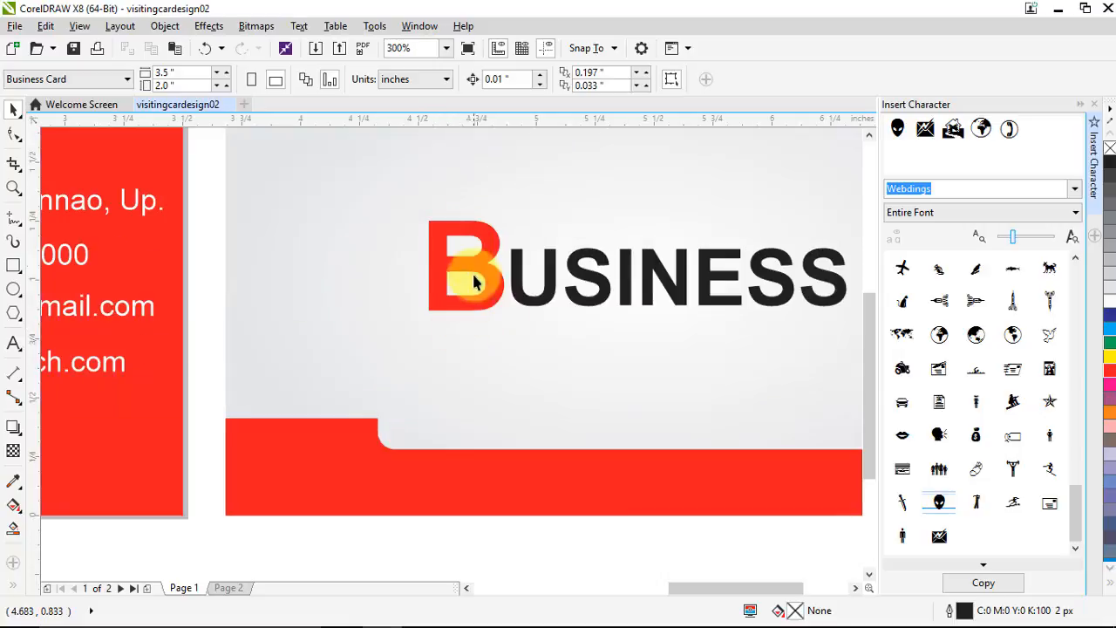
# Trim away the red B's left stem with a covering rectangle, then delete the rectangle
pyautogui.click(13, 266)
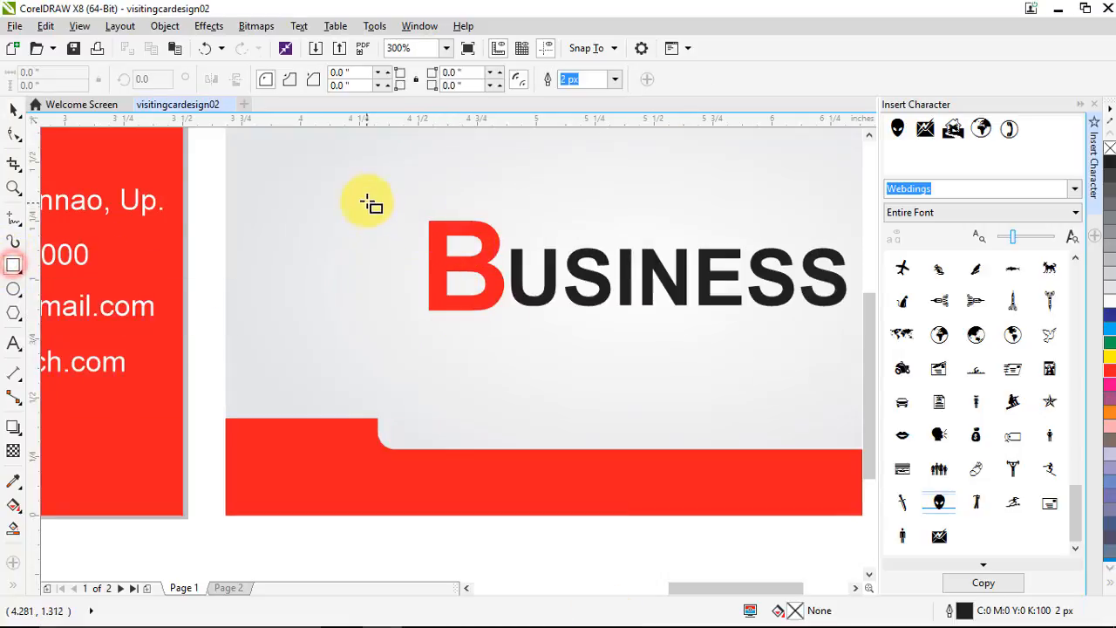
pyautogui.moveTo(380, 189); pyautogui.dragTo(454, 338)
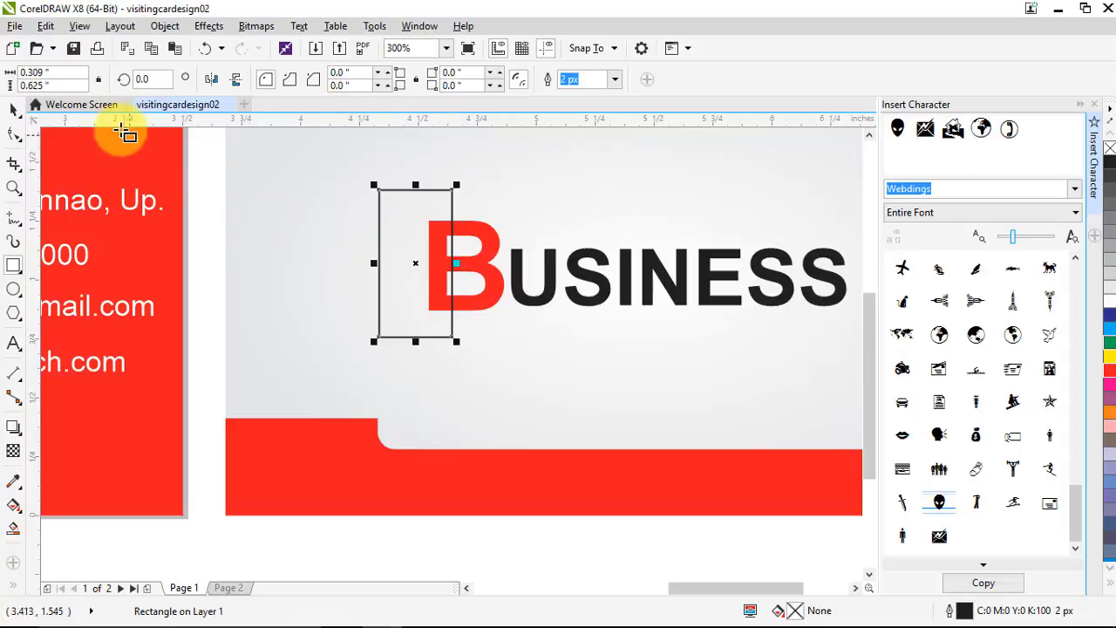
pyautogui.click(14, 110)
pyautogui.keyDown('shift'); pyautogui.click(473, 229); pyautogui.keyUp('shift')
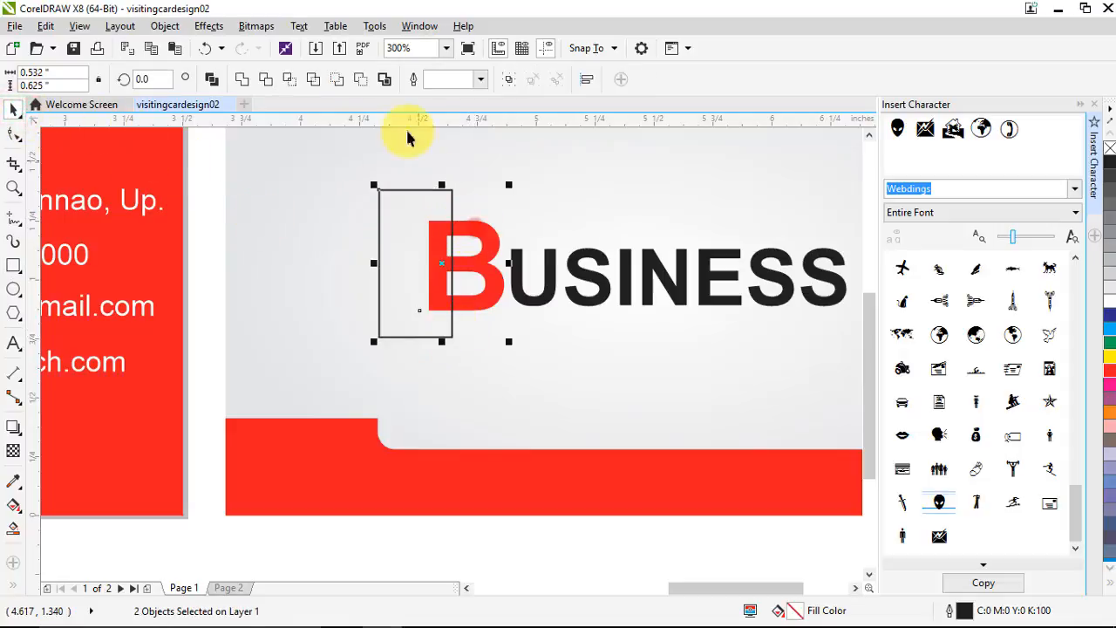
pyautogui.click(269, 80)
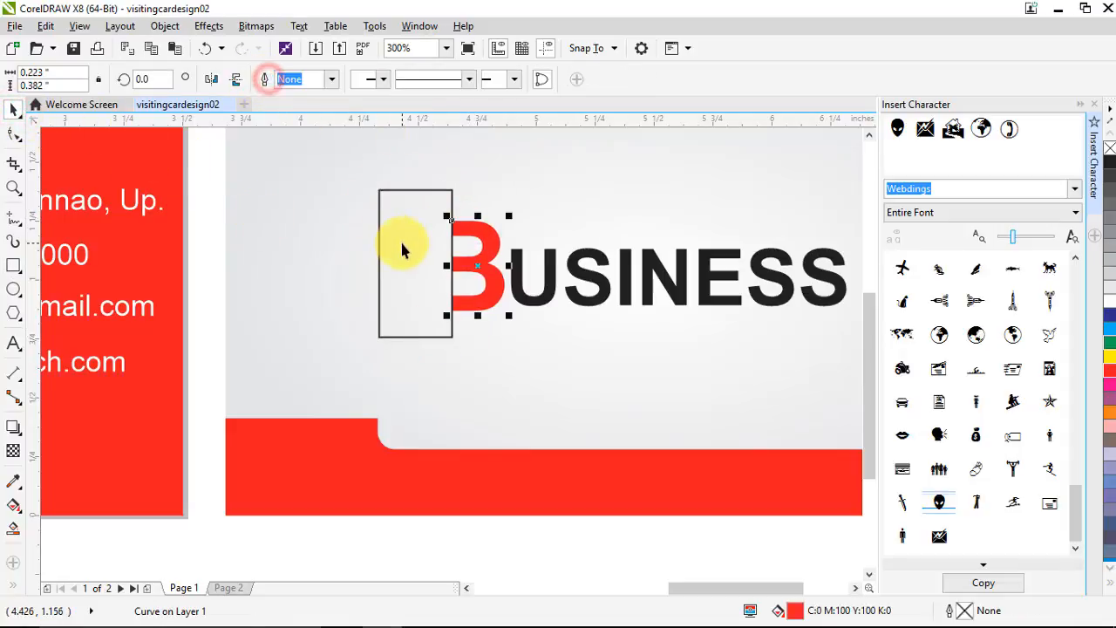
pyautogui.press('Delete')
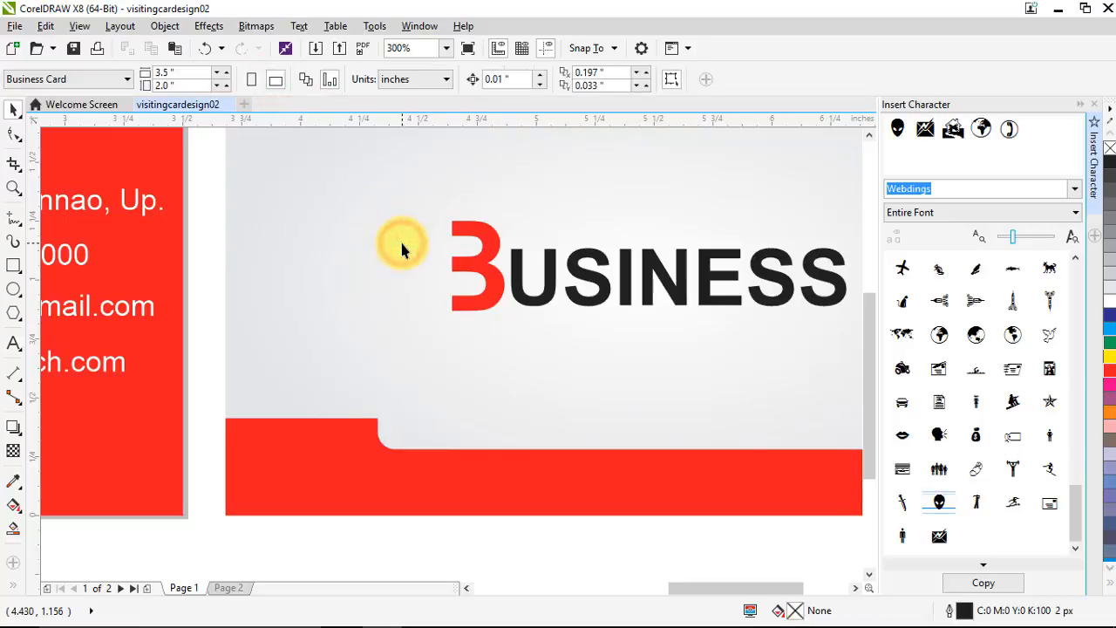
pyautogui.click(16, 266)
pyautogui.scroll(2, 424, 256)
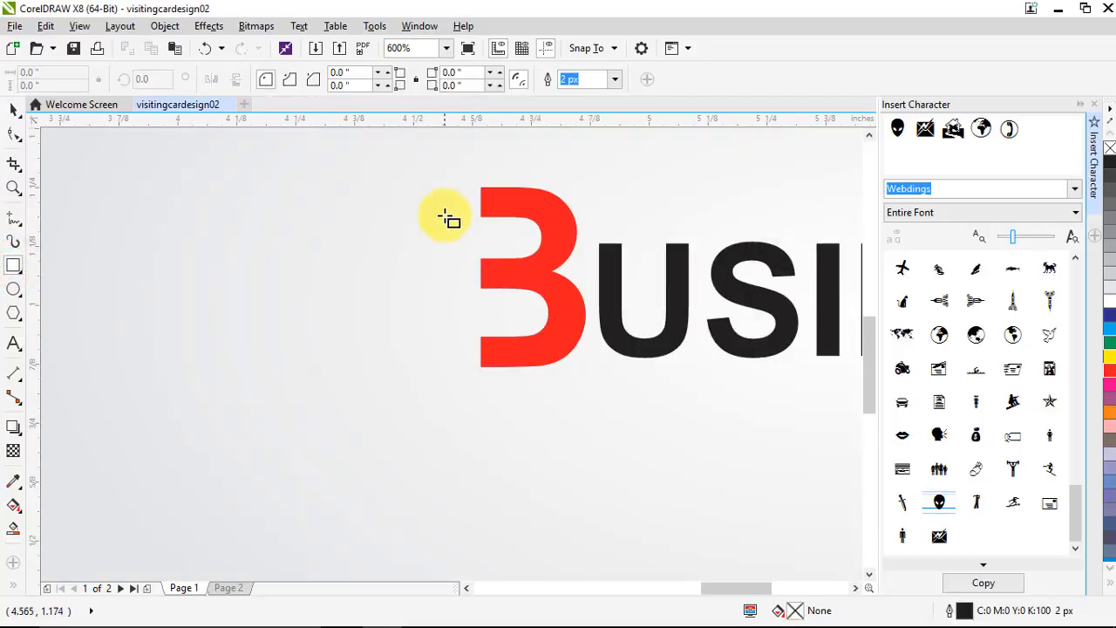
# Draw a small square left of the B, filled red with no outline
pyautogui.moveTo(444, 214); pyautogui.dragTo(472, 261)
pyautogui.scroll(4, 427, 242)
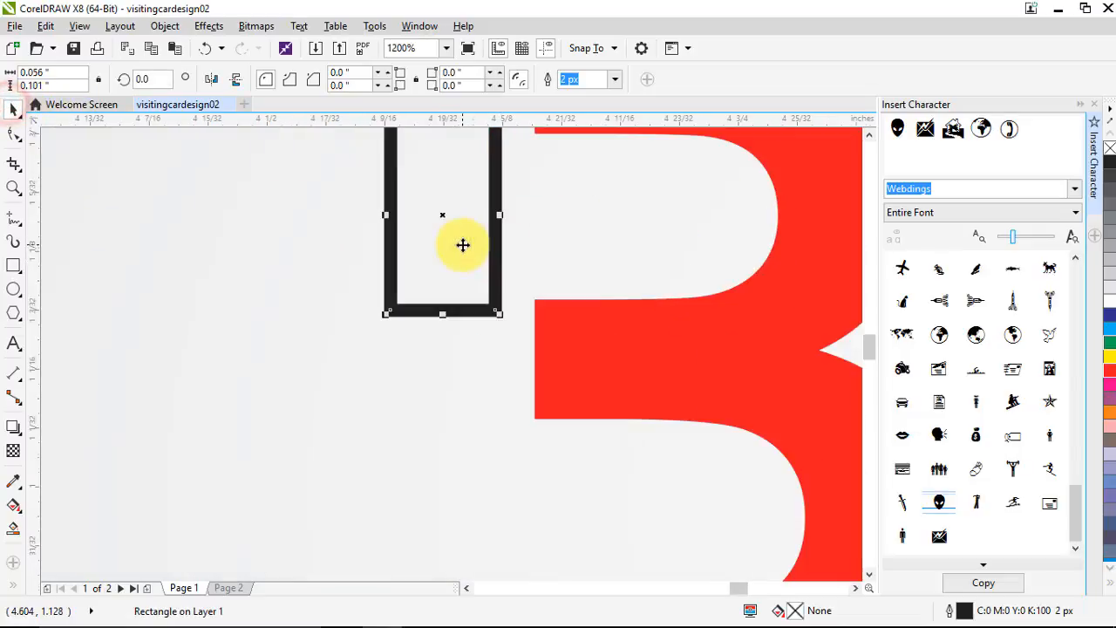
pyautogui.scroll(-5, 431, 279)
pyautogui.scroll(3, 428, 244)
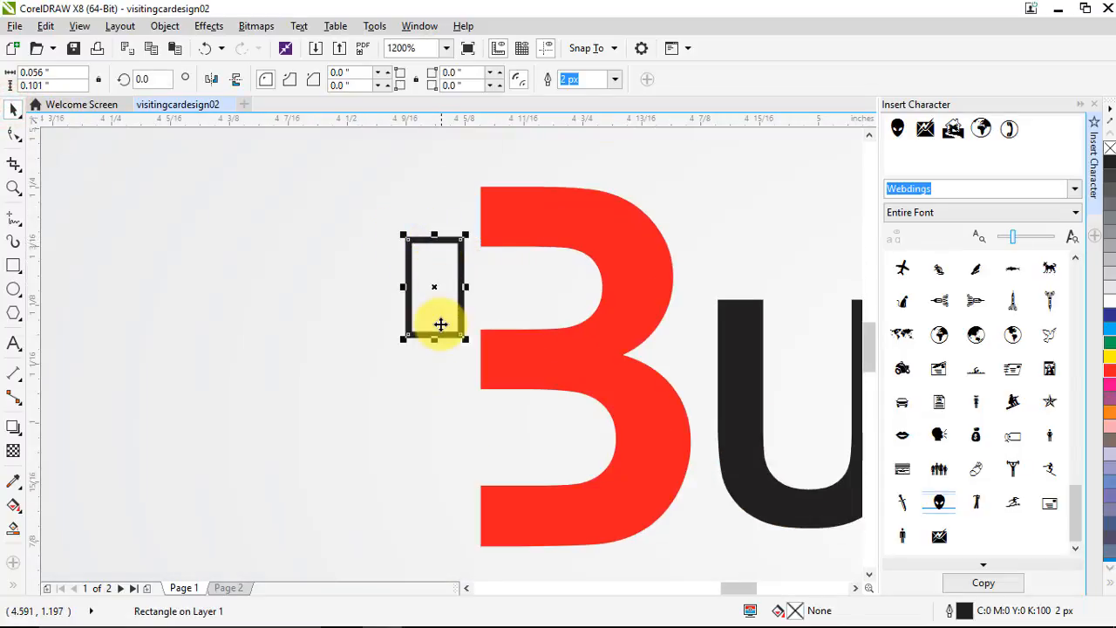
pyautogui.moveTo(435, 339); pyautogui.dragTo(436, 330)
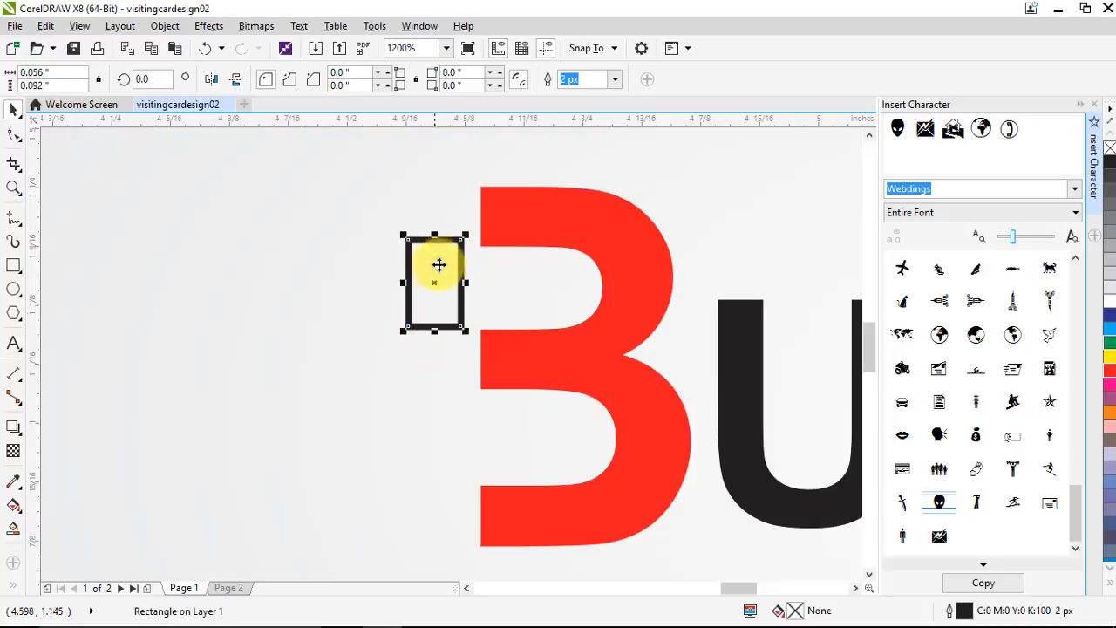
pyautogui.moveTo(436, 234); pyautogui.dragTo(421, 259)
pyautogui.scroll(2, 443, 302)
pyautogui.scroll(-2, 456, 274)
pyautogui.click(1112, 374)
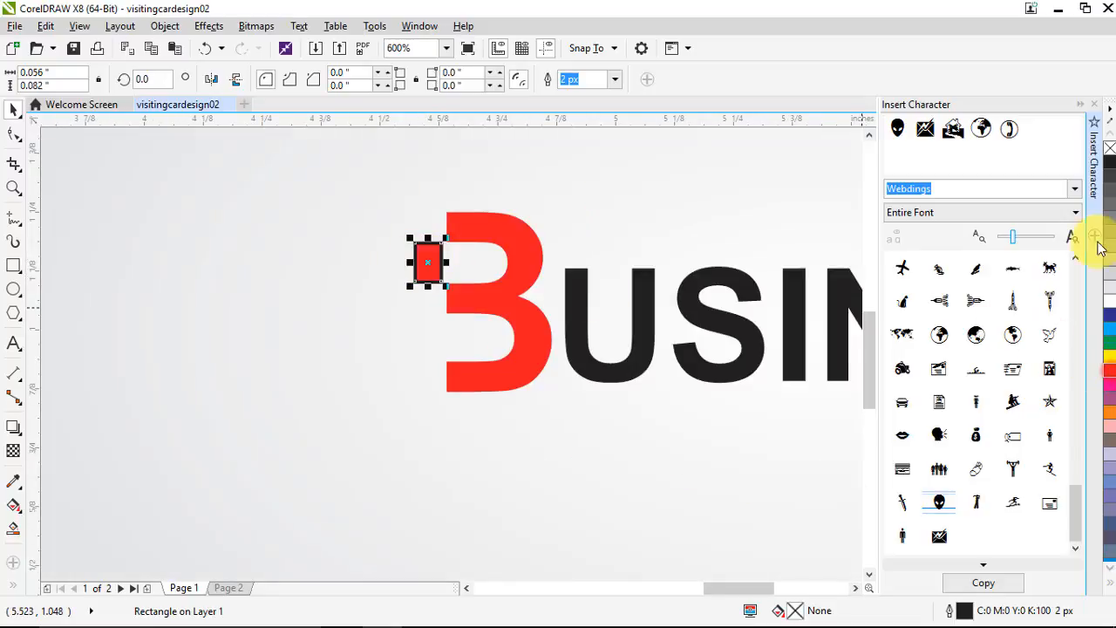
pyautogui.rightClick(1110, 149)
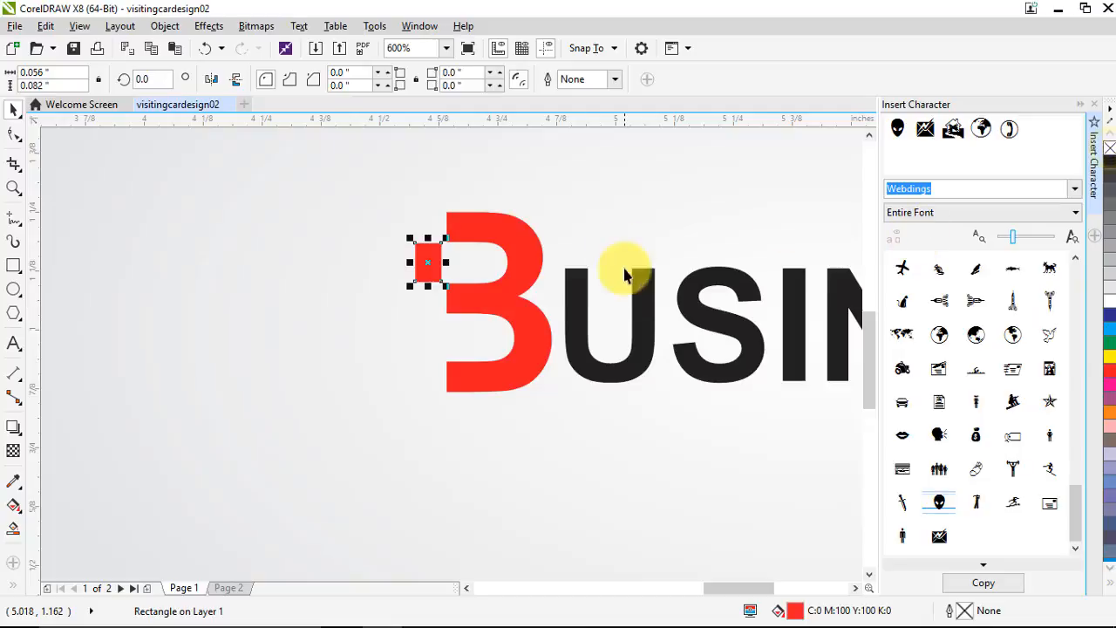
pyautogui.click(403, 290)
# Right-drag copies of the red square below it and beside the B
pyautogui.scroll(2, 427, 259)
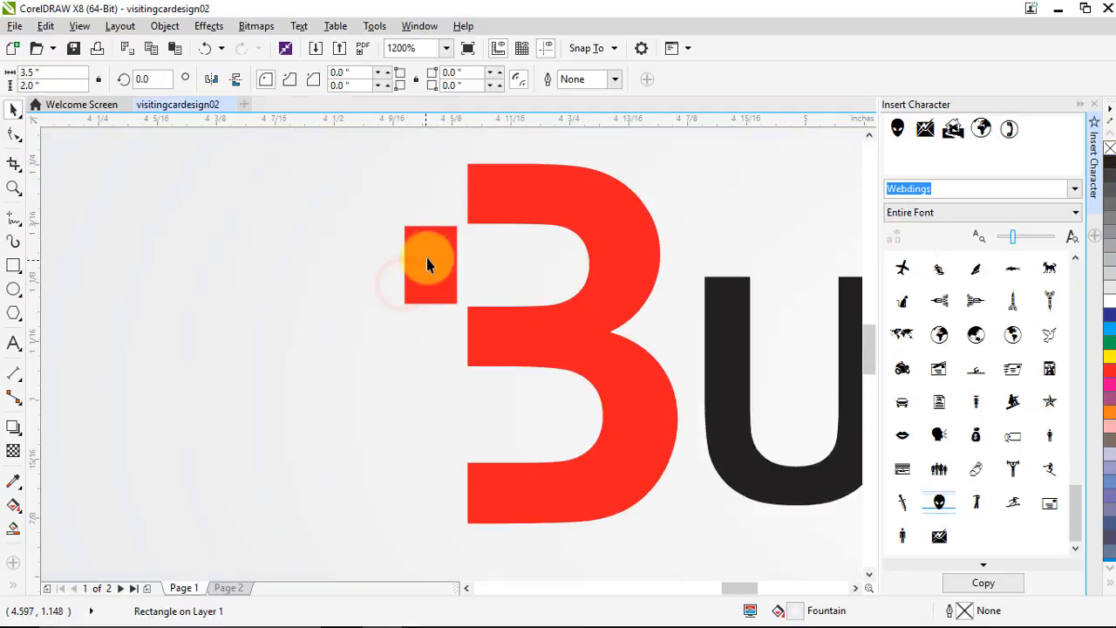
pyautogui.click(418, 253)
pyautogui.scroll(-2, 418, 253)
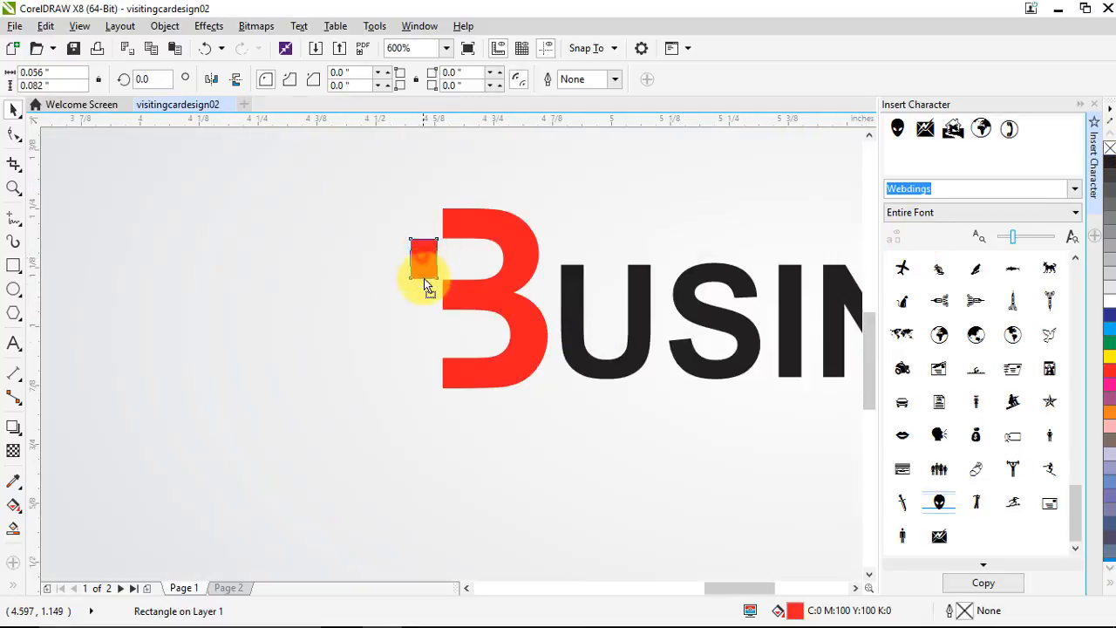
pyautogui.moveTo(428, 327); pyautogui.dragTo(402, 298)
pyautogui.rightClick(429, 334)
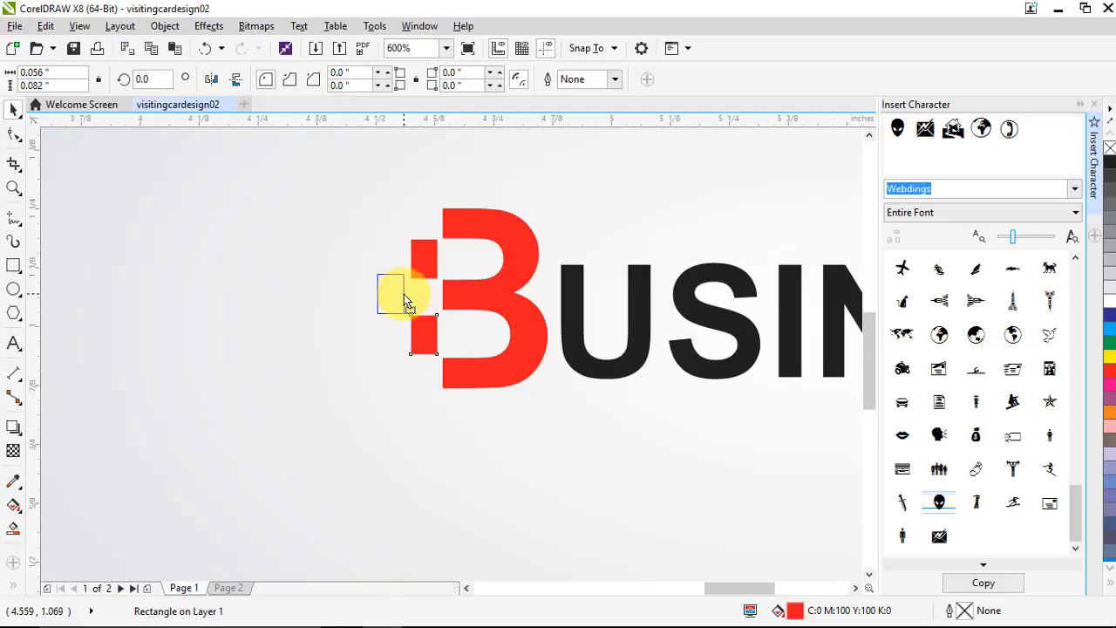
pyautogui.moveTo(406, 301); pyautogui.dragTo(402, 298)
pyautogui.rightClick(402, 298)
pyautogui.scroll(-3, 387, 324)
pyautogui.click(481, 473)
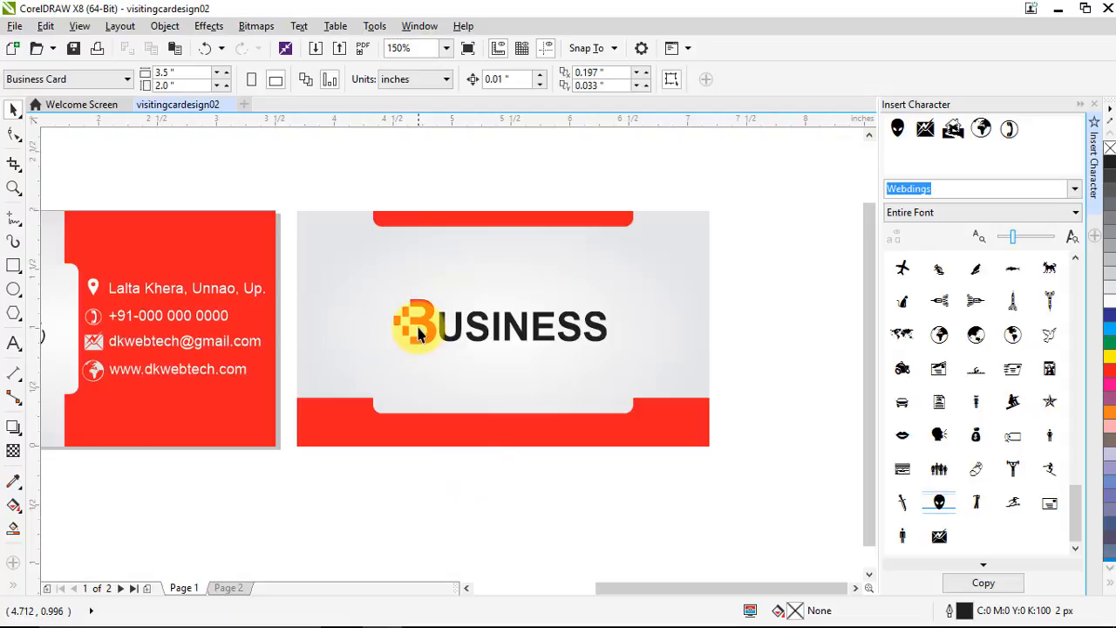
pyautogui.scroll(3, 406, 327)
# Add a node on the leftmost square's left edge and delete both left corners, forming a triangle
pyautogui.click(352, 317)
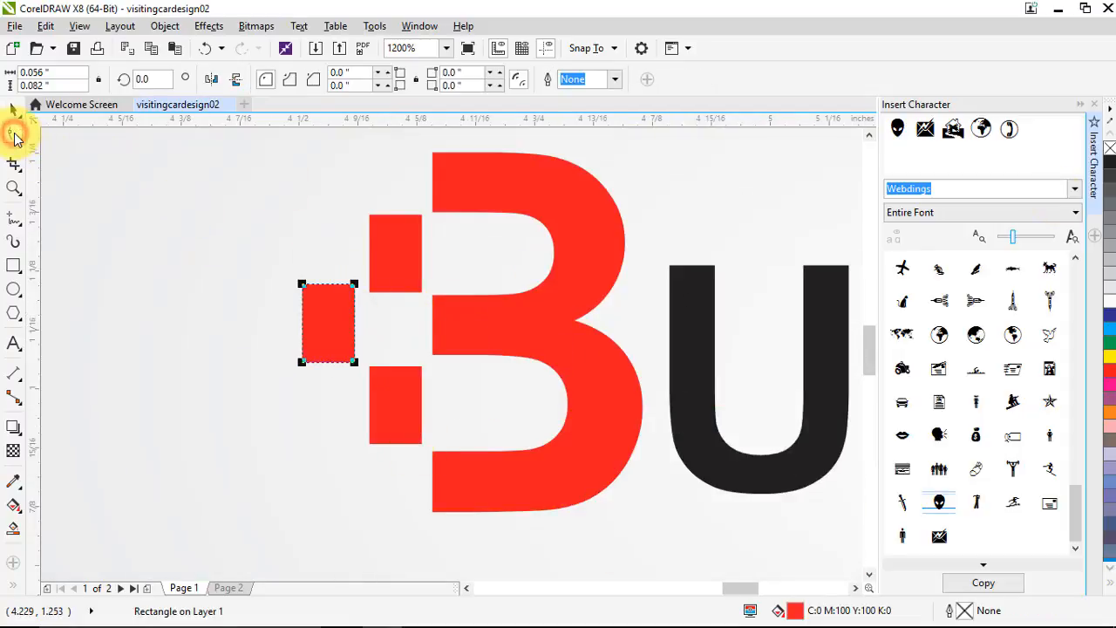
pyautogui.click(14, 136)
pyautogui.scroll(1, 316, 346)
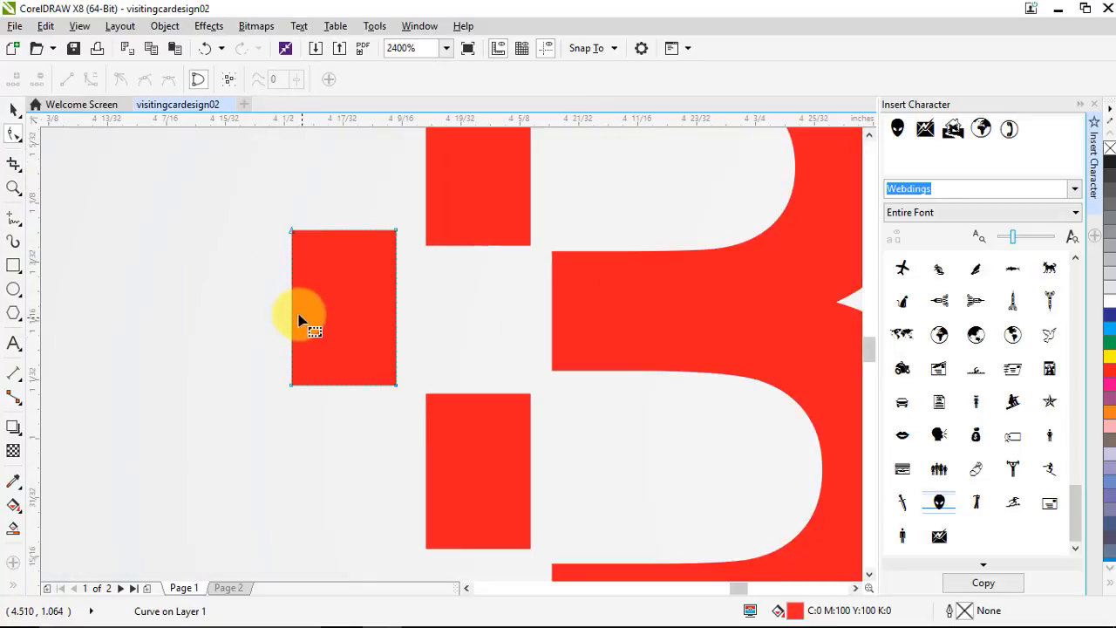
pyautogui.doubleClick(292, 309)
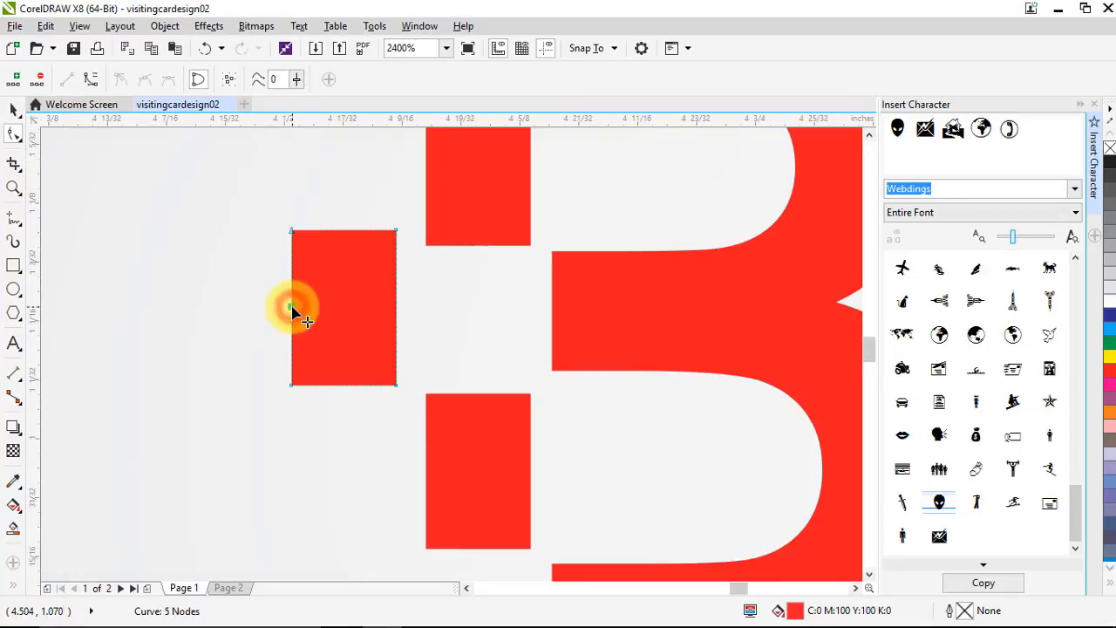
pyautogui.doubleClick(294, 230)
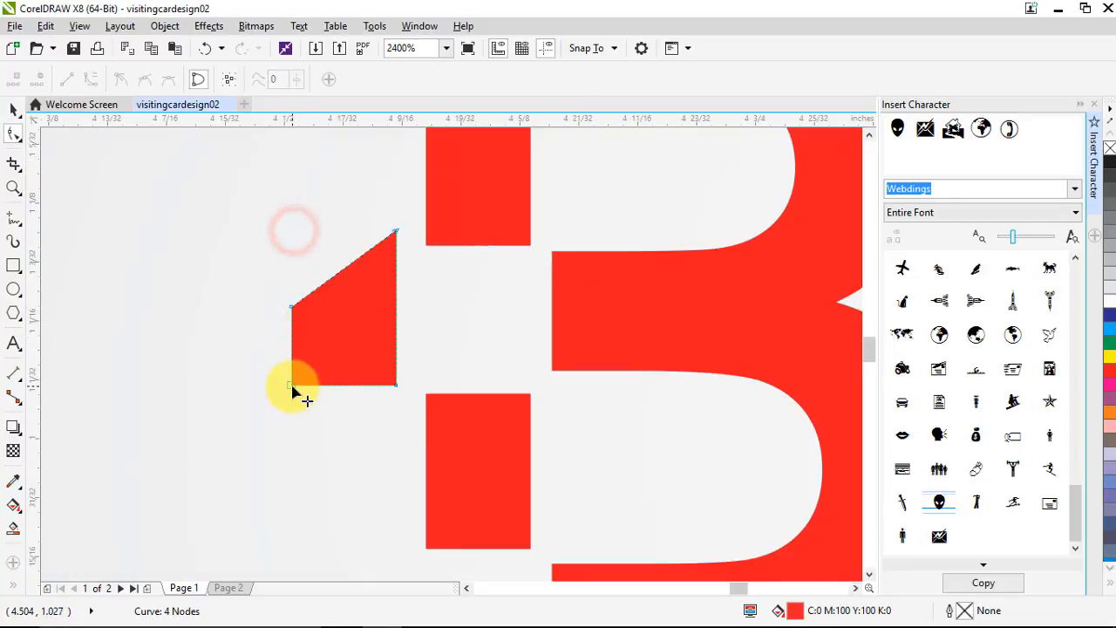
pyautogui.doubleClick(294, 383)
pyautogui.scroll(-3, 294, 317)
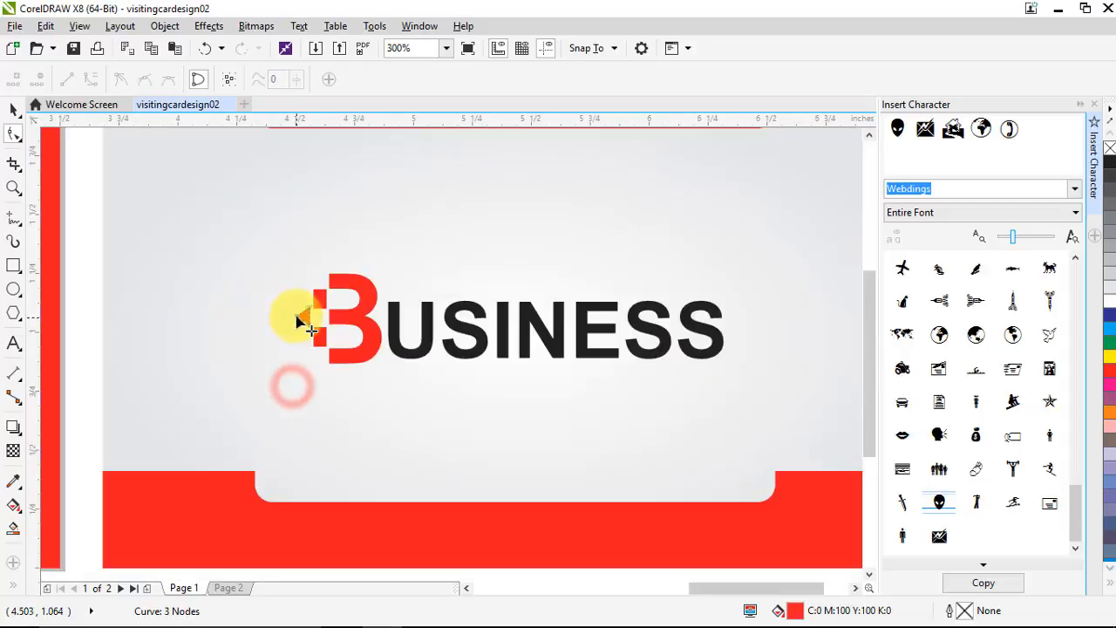
pyautogui.click(14, 109)
pyautogui.scroll(-2, 336, 250)
pyautogui.click(608, 416)
pyautogui.scroll(-1, 593, 372)
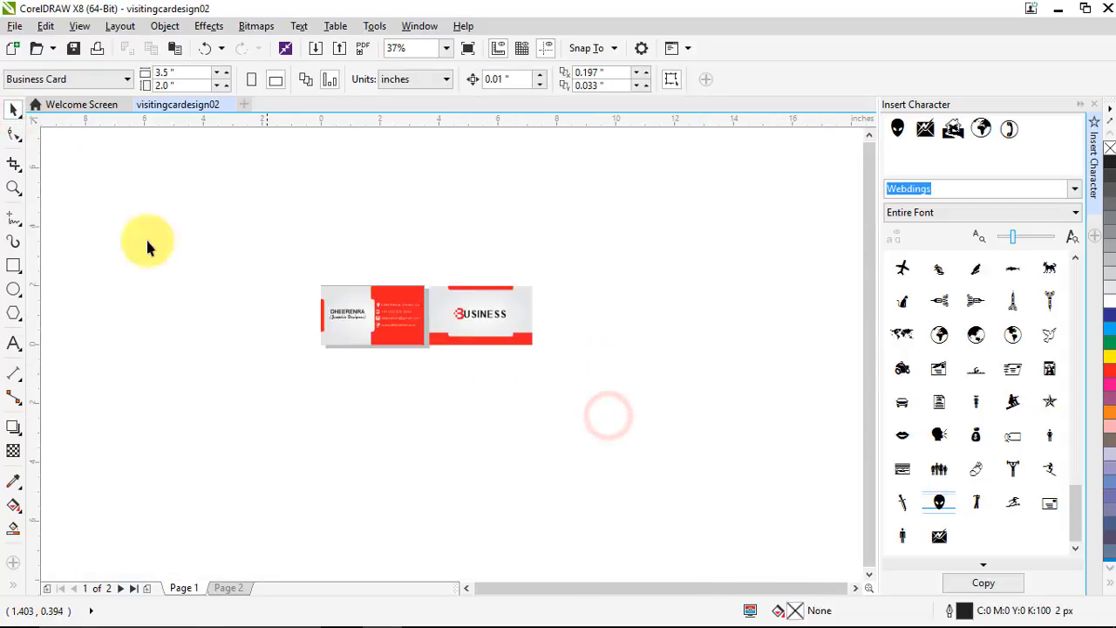
# Zoom to frame both card sides and close the Insert Character docker
pyautogui.click(13, 189)
pyautogui.moveTo(287, 262); pyautogui.dragTo(601, 378)
pyautogui.moveTo(100, 247); pyautogui.dragTo(727, 451)
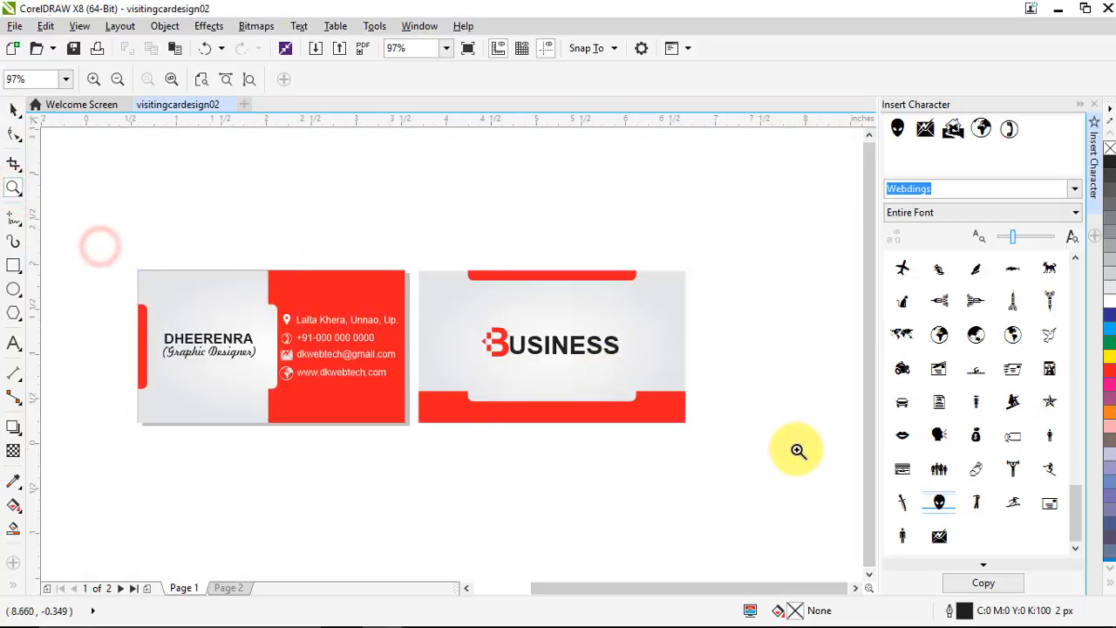
pyautogui.click(1095, 105)
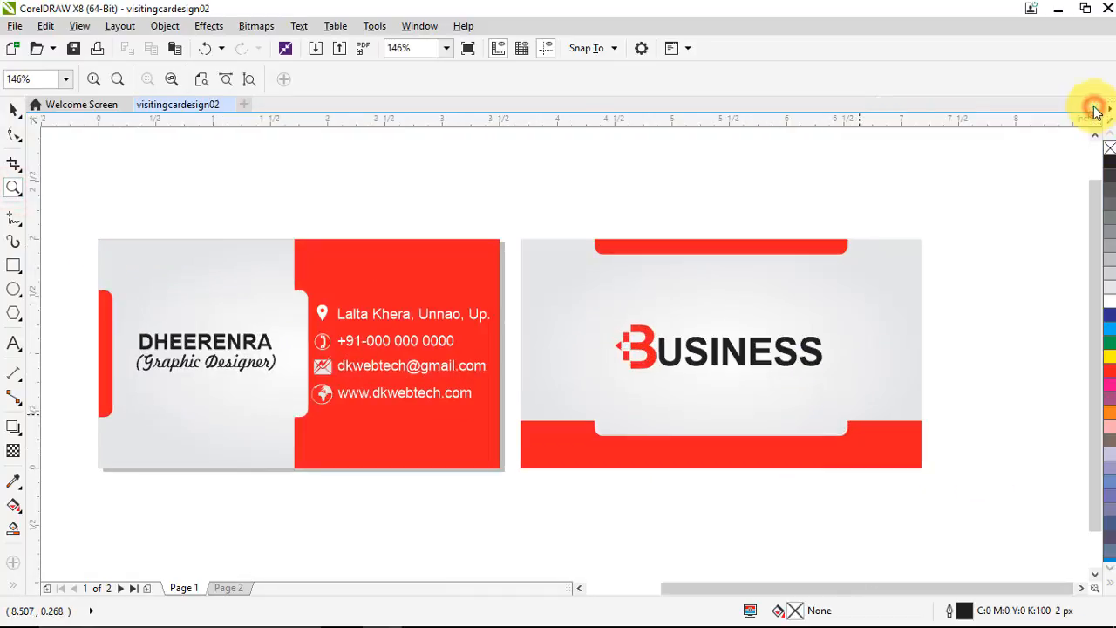